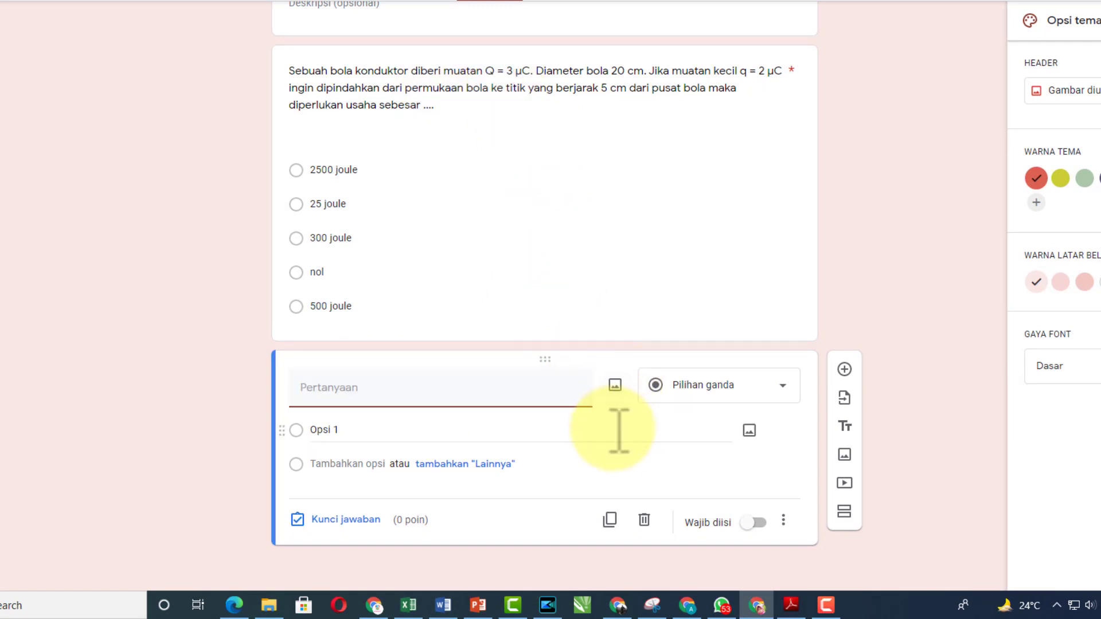
Upload the soal no 1 image from the soal folder into the new question
{"action": "left_click", "coordinate": [614, 385]}
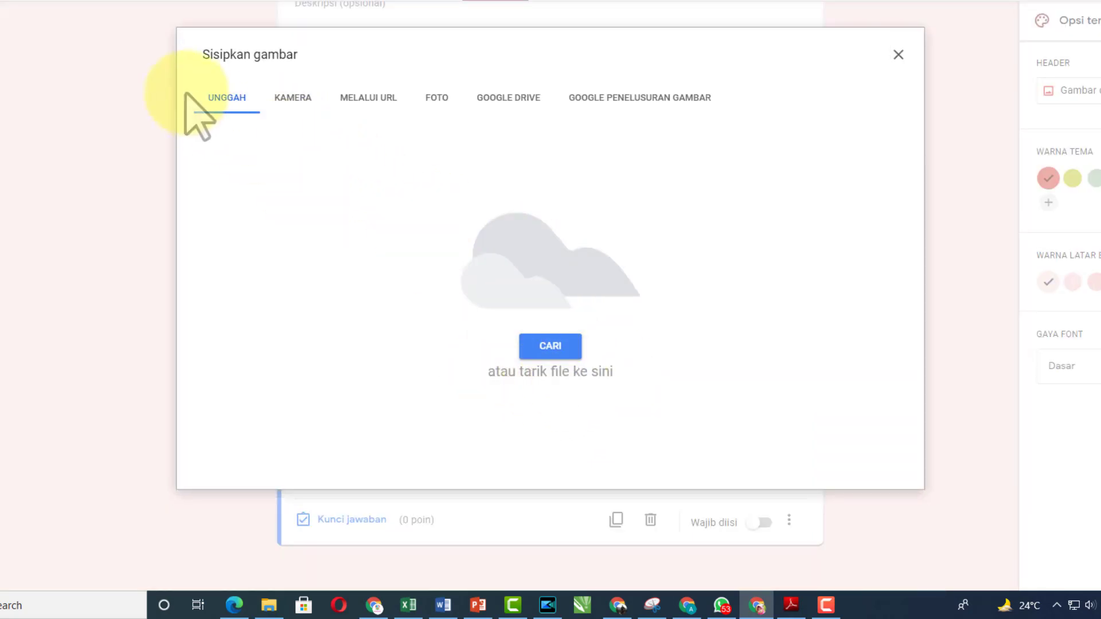
{"action": "left_click", "coordinate": [227, 100]}
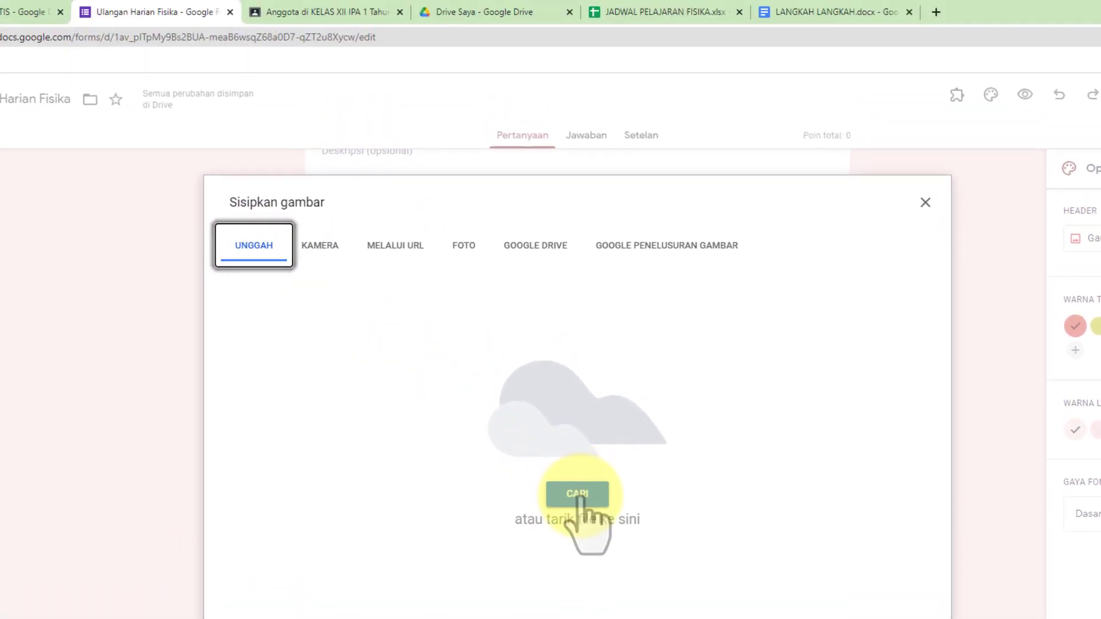
{"action": "left_click", "coordinate": [563, 420]}
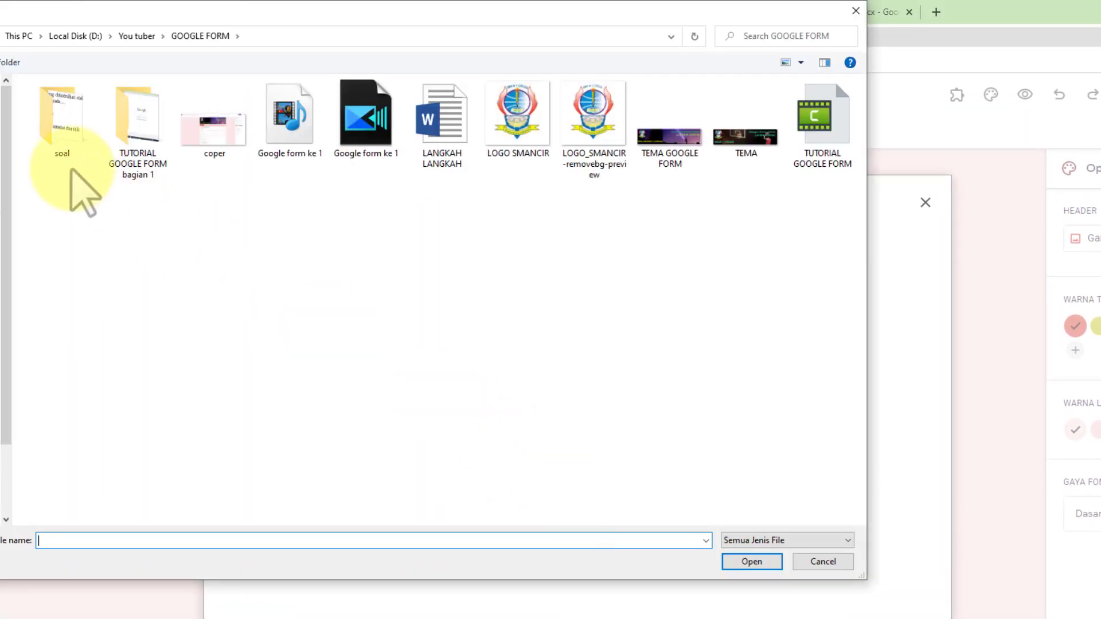
{"action": "double_click", "coordinate": [71, 128]}
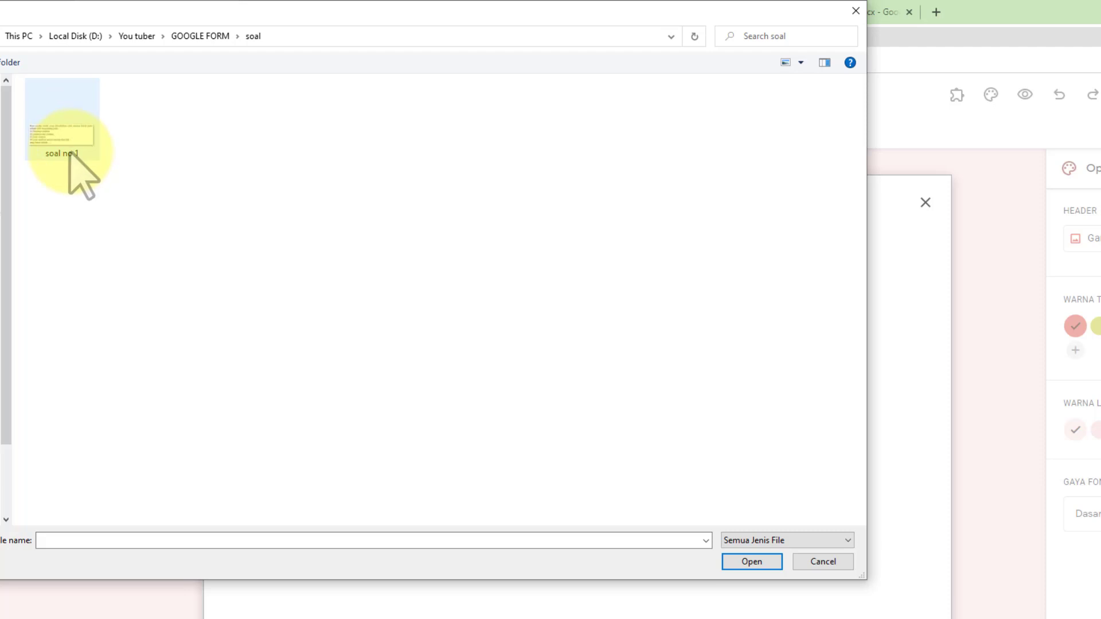
{"action": "left_click", "coordinate": [65, 143]}
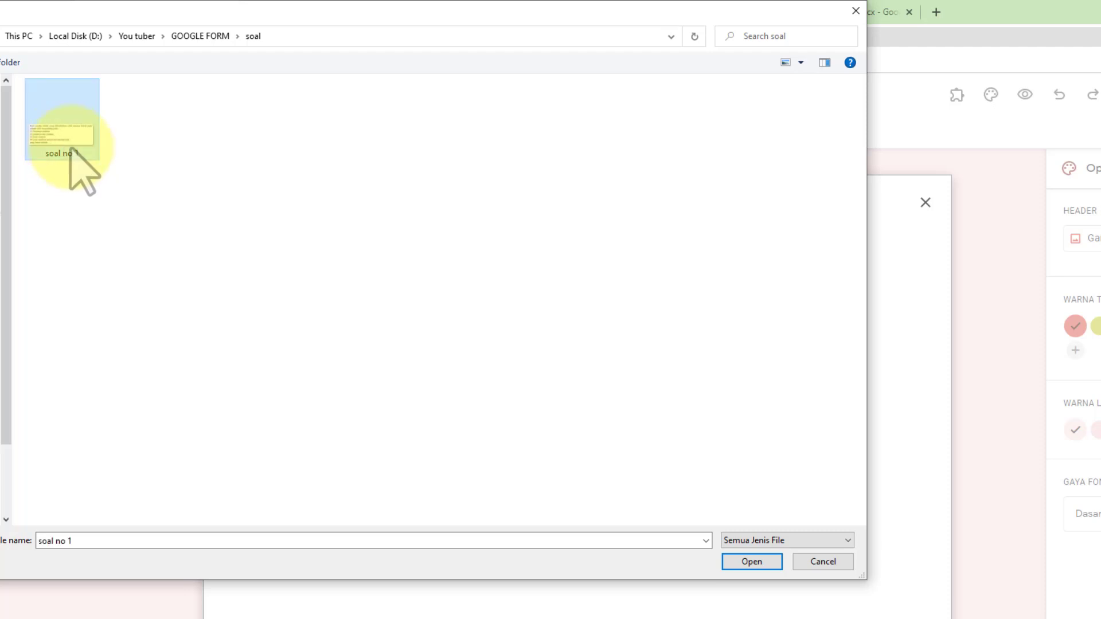
{"action": "left_click", "coordinate": [751, 563]}
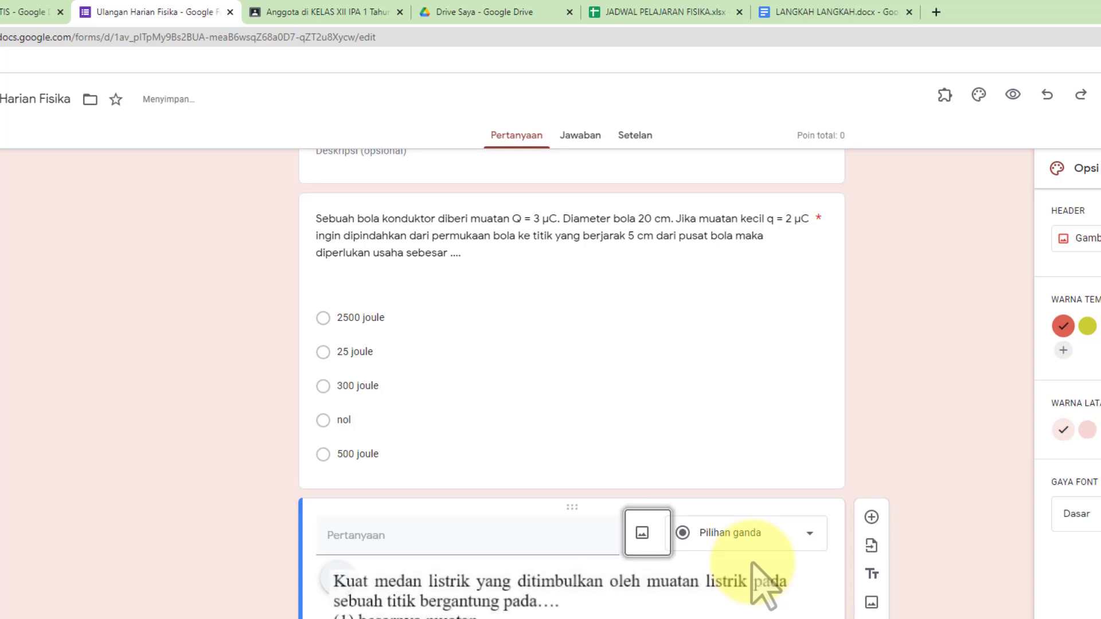
Select the first option's placeholder text, then return to the Word answers
{"action": "scroll", "coordinate": [752, 561], "scroll_direction": "down", "scroll_amount": 2}
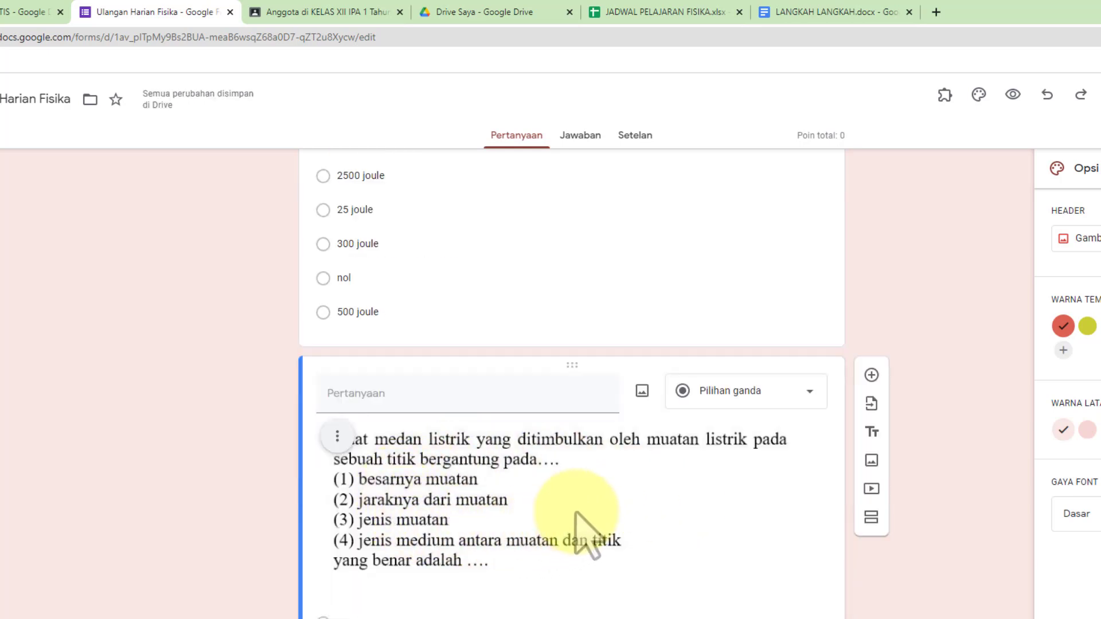
{"action": "scroll", "coordinate": [575, 512], "scroll_direction": "down", "scroll_amount": 1}
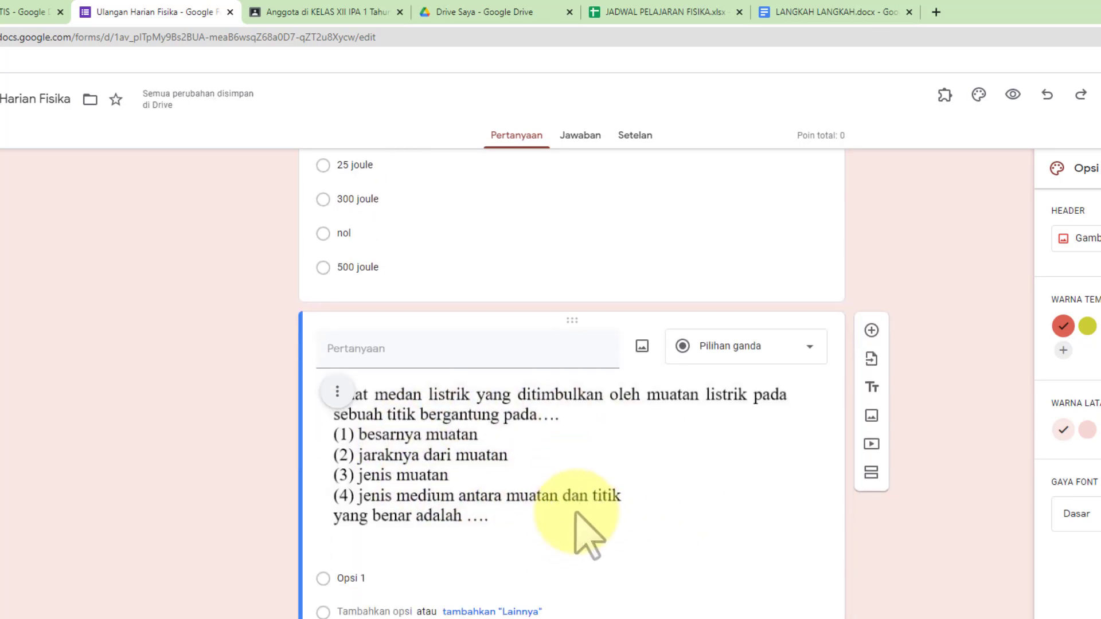
{"action": "left_click", "coordinate": [393, 576]}
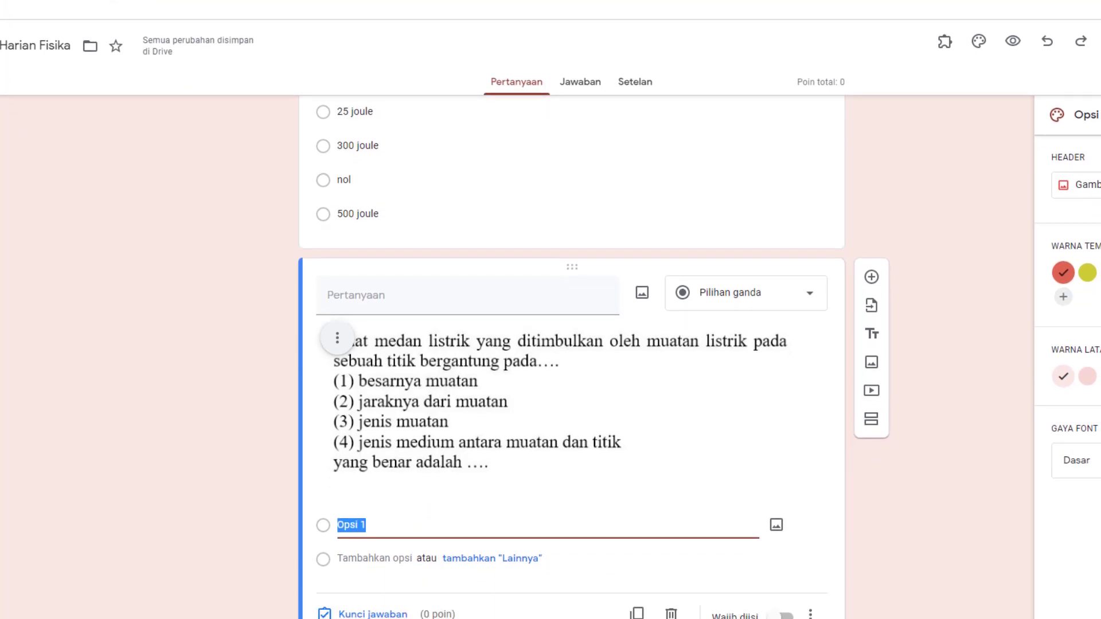
{"action": "left_click", "coordinate": [470, 586]}
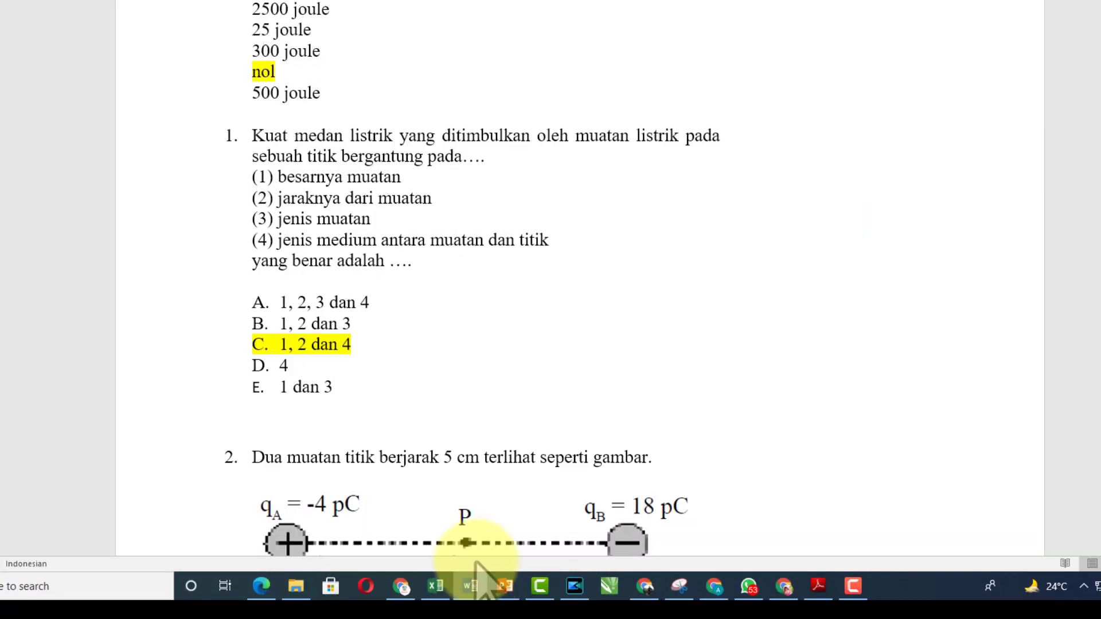
Remove the A–E numbering from question 1's five answers in Word and copy them
{"action": "left_click_drag", "start_coordinate": [232, 307], "coordinate": [344, 396]}
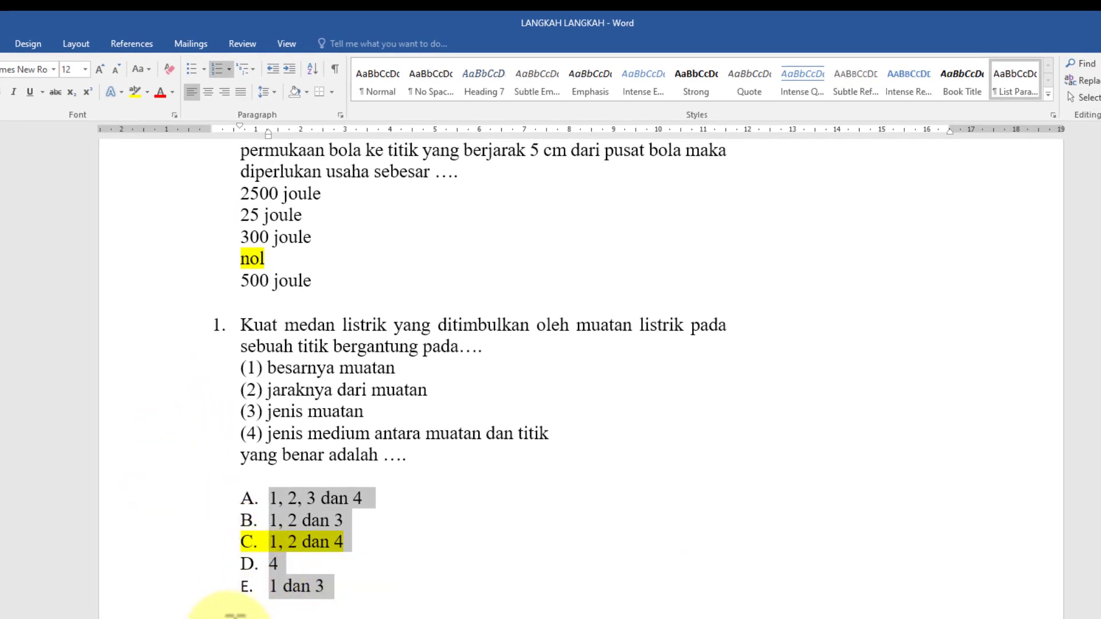
{"action": "left_click", "coordinate": [216, 68]}
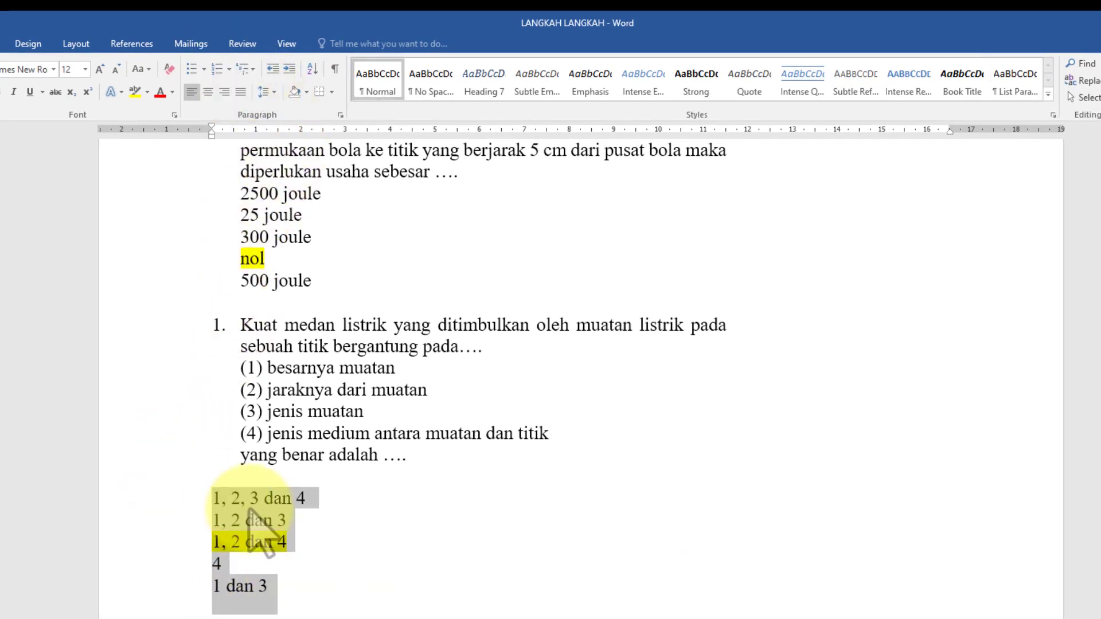
{"action": "right_click", "coordinate": [235, 503]}
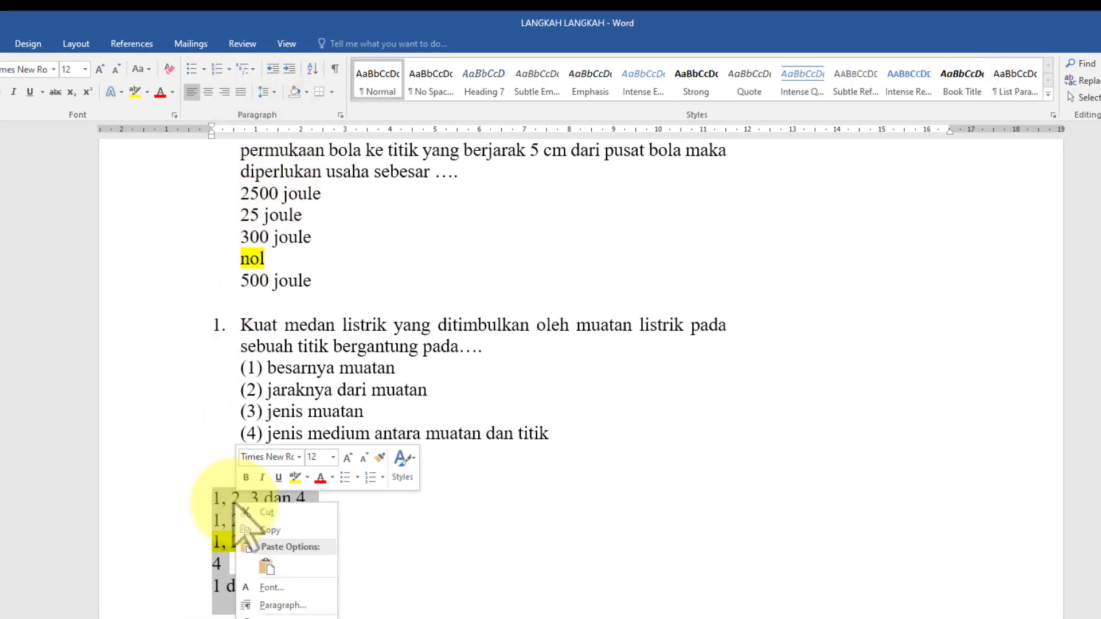
{"action": "left_click", "coordinate": [271, 531]}
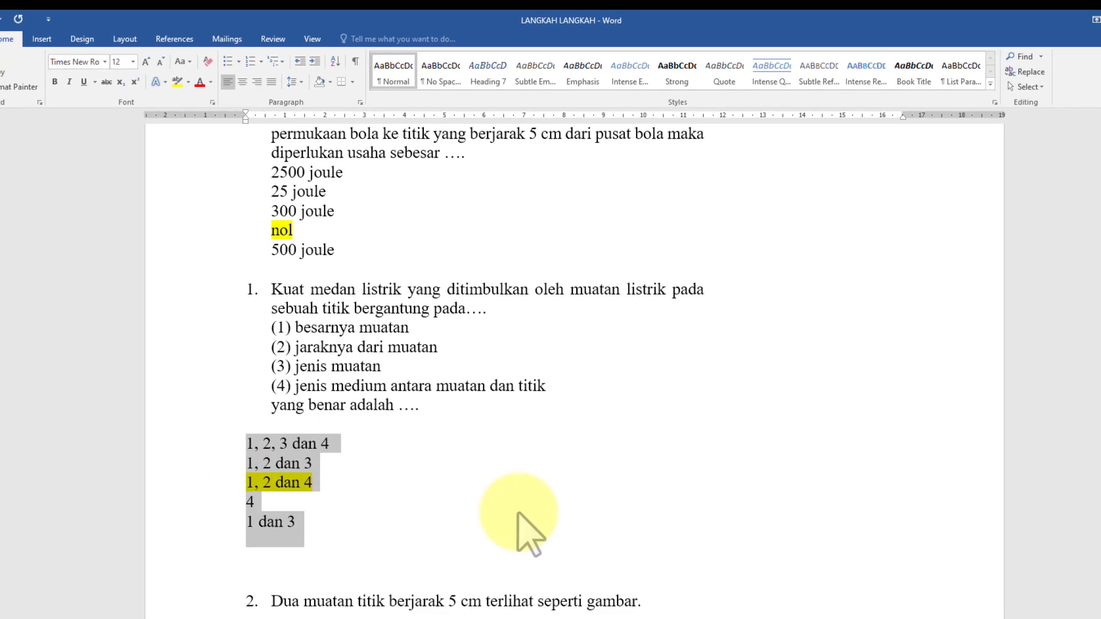
{"action": "left_click", "coordinate": [724, 594]}
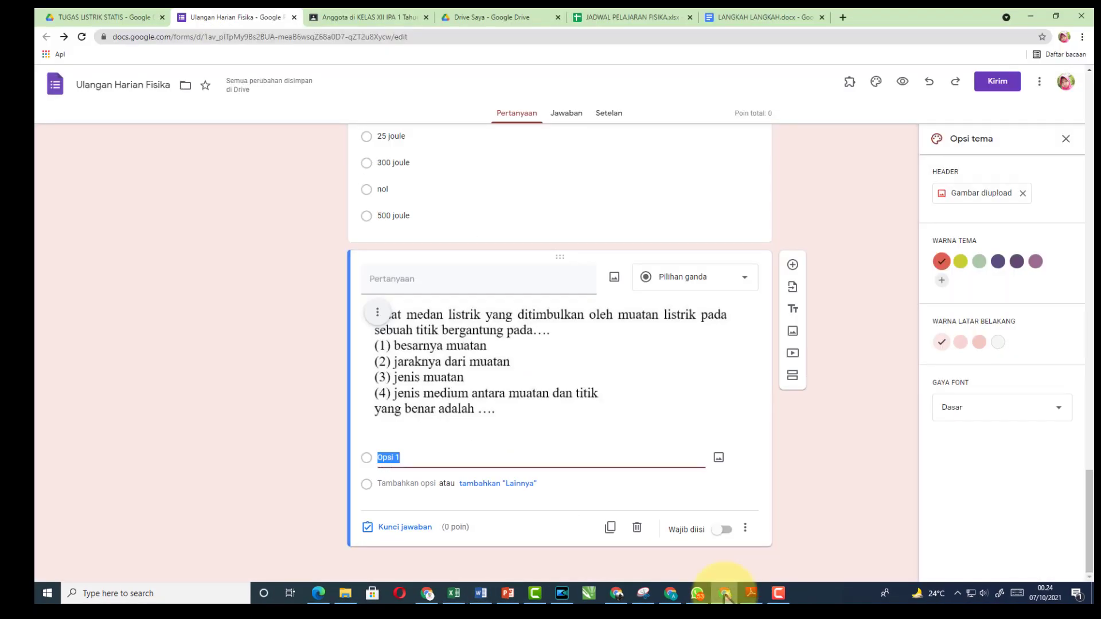
Paste the five answers, from '1, 2, 3 dan 4' to '1 dan 3', as options
{"action": "right_click", "coordinate": [395, 457]}
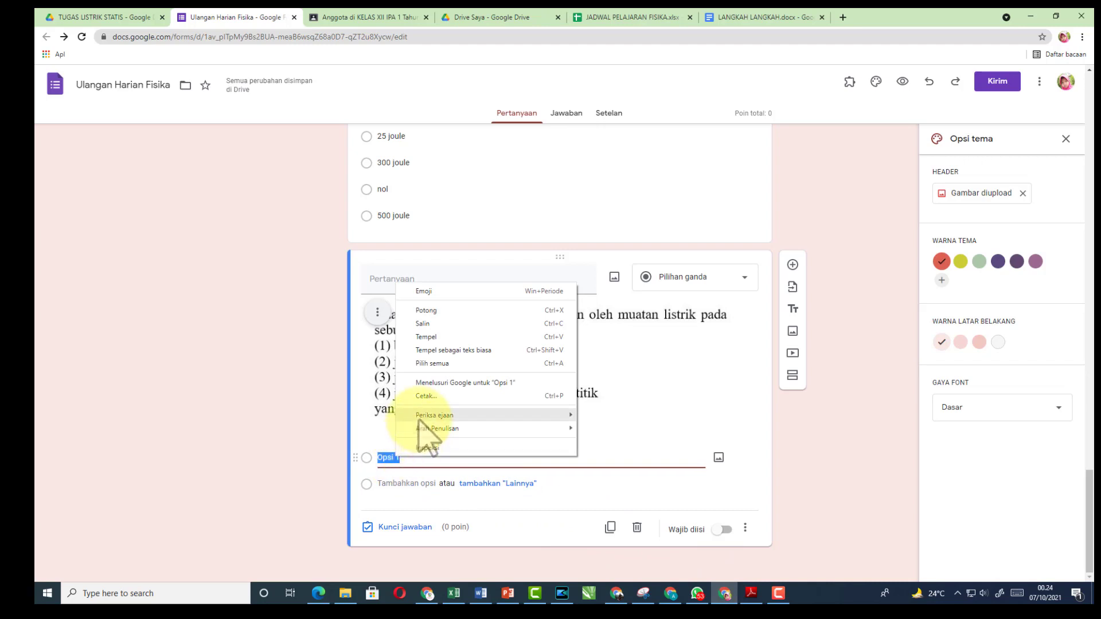
{"action": "left_click", "coordinate": [426, 336]}
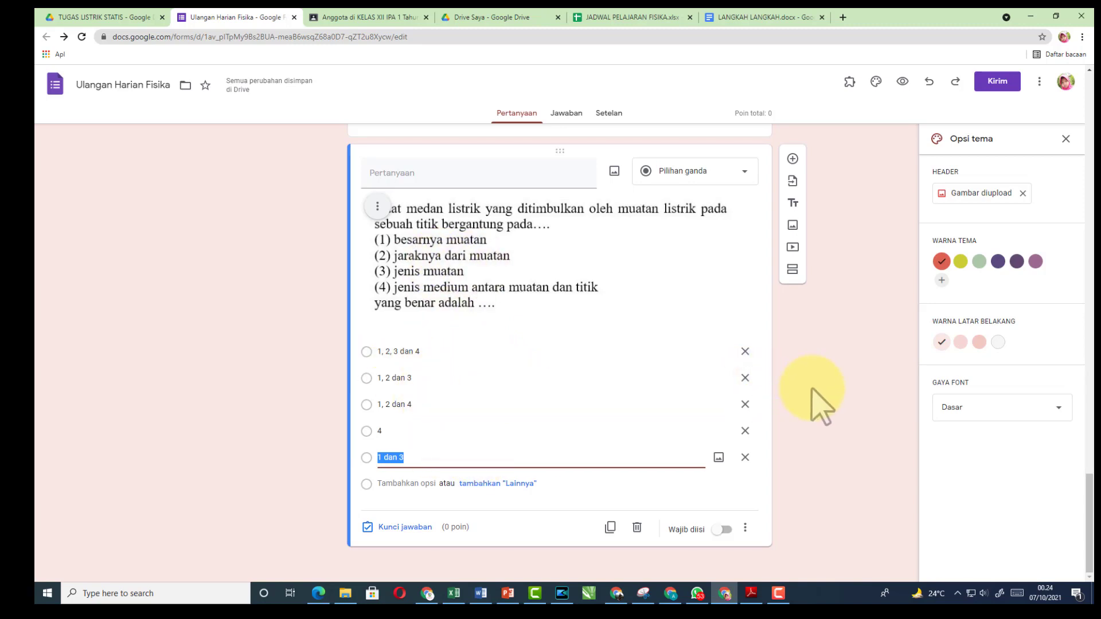
{"action": "left_click", "coordinate": [483, 594]}
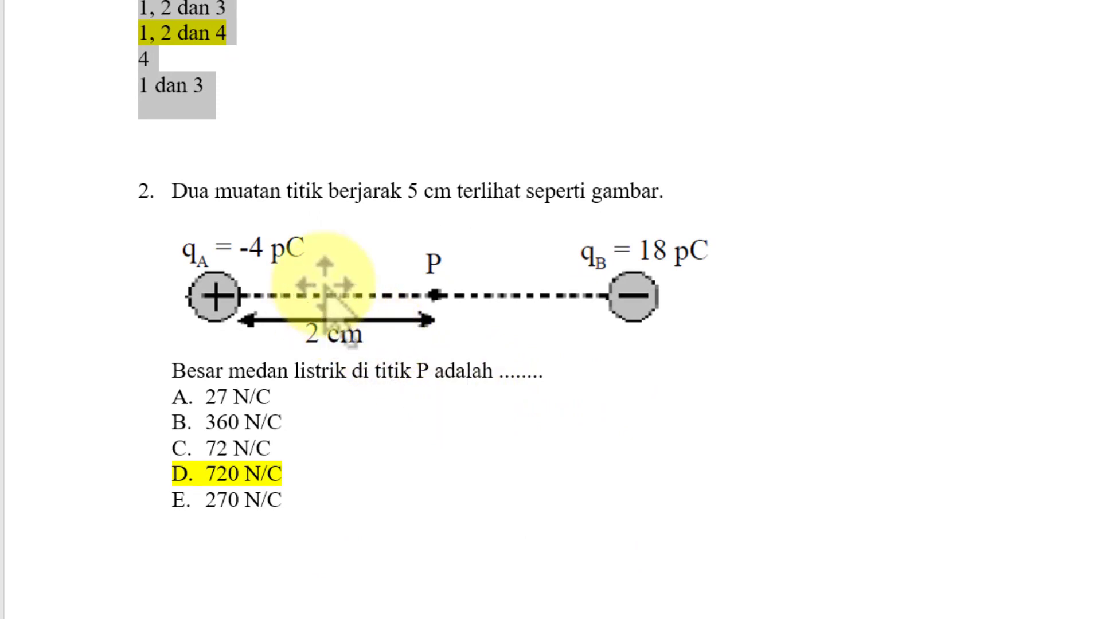
Copy question 2's opening sentence from the Word document
{"action": "left_click", "coordinate": [353, 192]}
{"action": "left_click", "coordinate": [330, 296]}
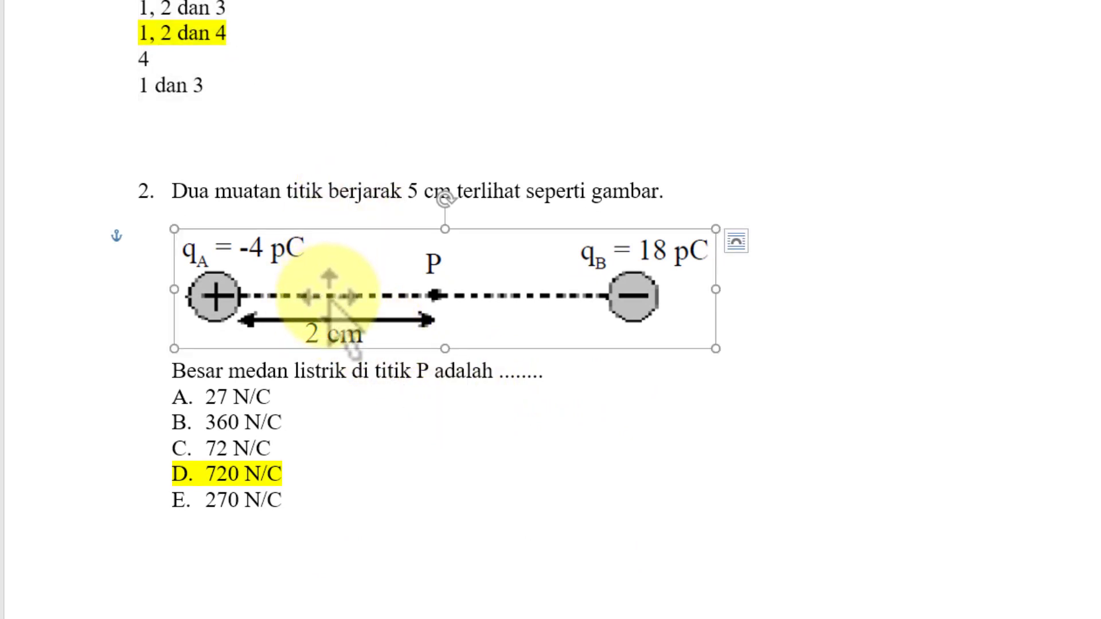
{"action": "left_click", "coordinate": [364, 373]}
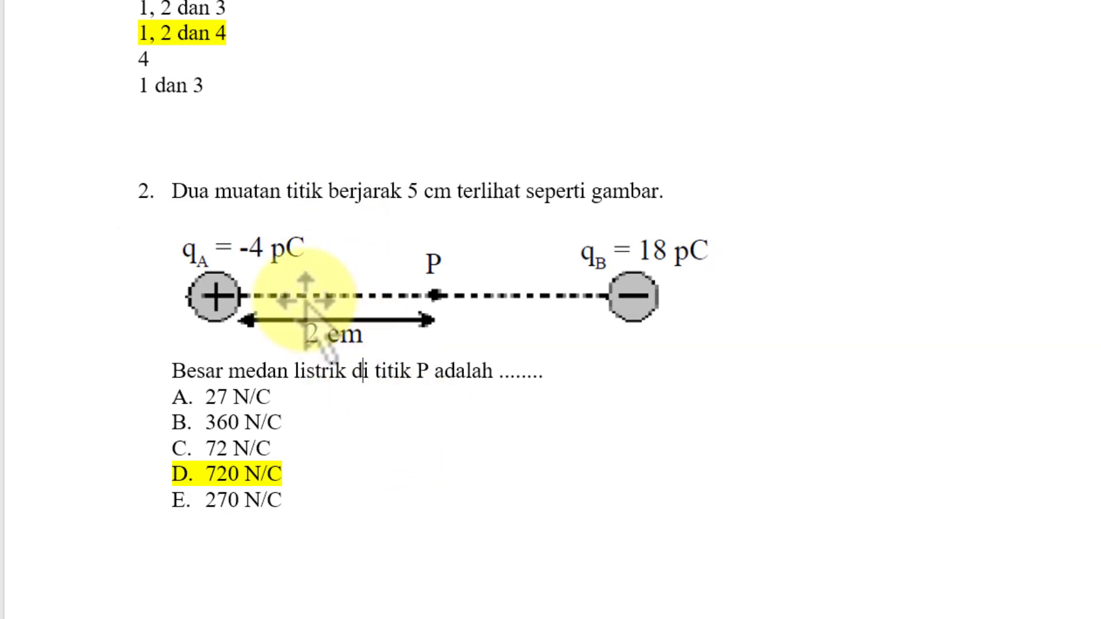
{"action": "left_click_drag", "start_coordinate": [177, 189], "coordinate": [626, 199]}
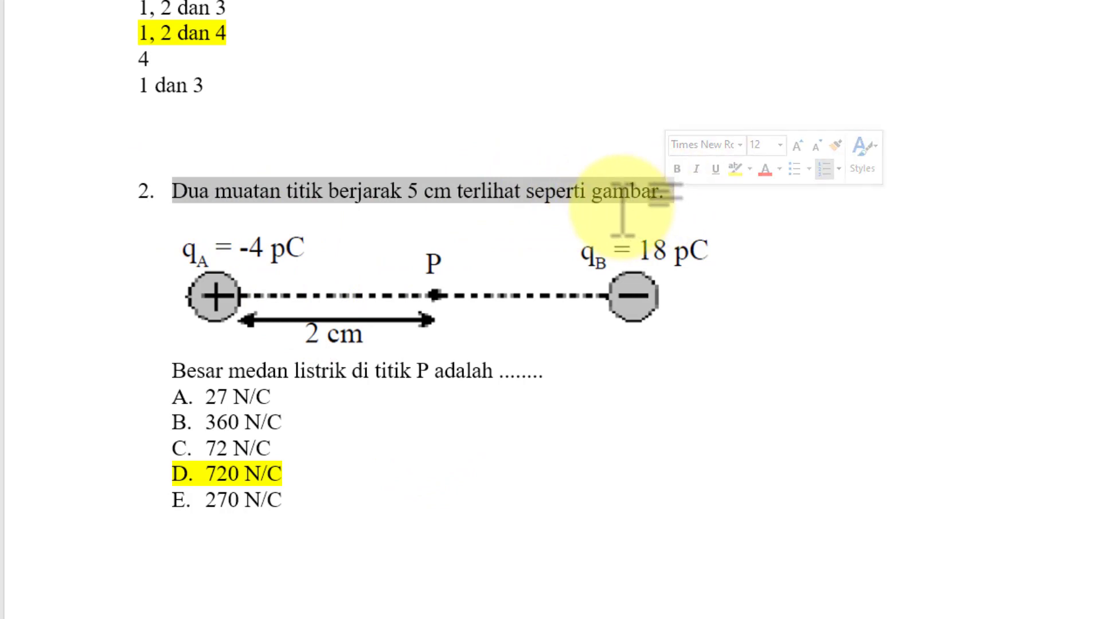
{"action": "right_click", "coordinate": [622, 208]}
{"action": "key", "text": "Escape"}
{"action": "left_click_drag", "start_coordinate": [183, 192], "coordinate": [700, 192]}
{"action": "right_click", "coordinate": [616, 198]}
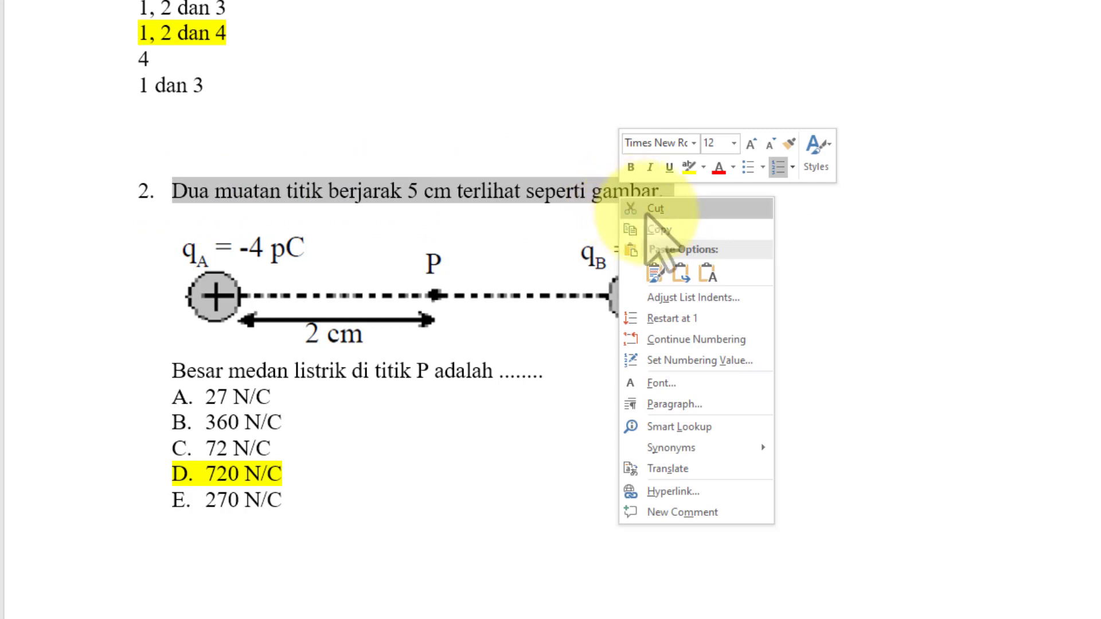
{"action": "left_click", "coordinate": [654, 222]}
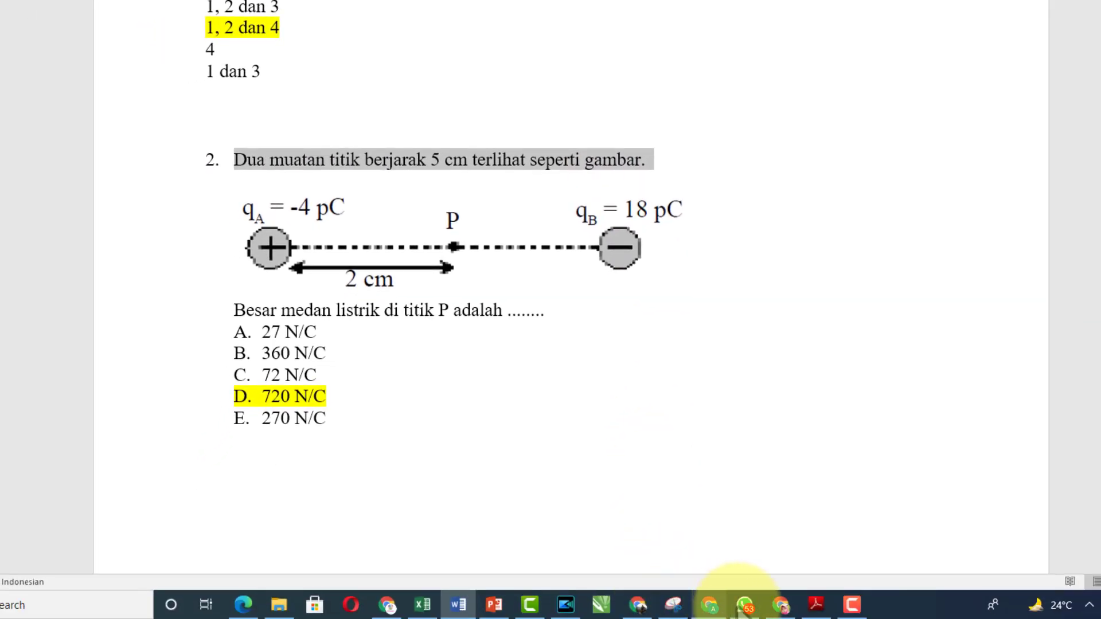
Add a new question titled 'Dua muatan titik berjarak 5 cm terlihat seperti gambar.'
{"action": "left_click", "coordinate": [781, 604]}
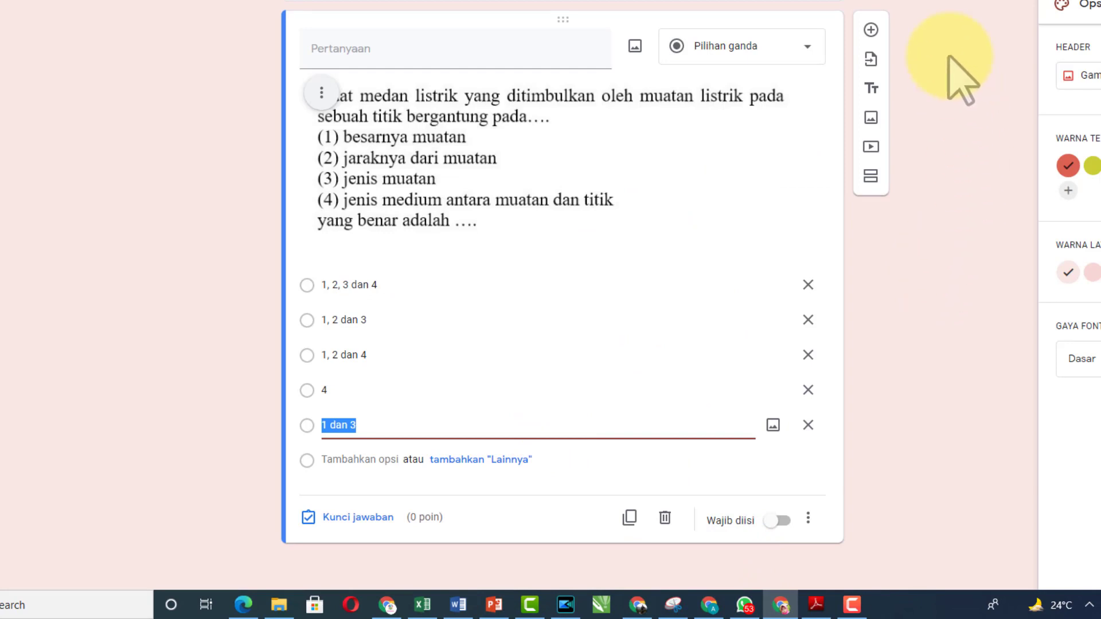
{"action": "left_click", "coordinate": [871, 29]}
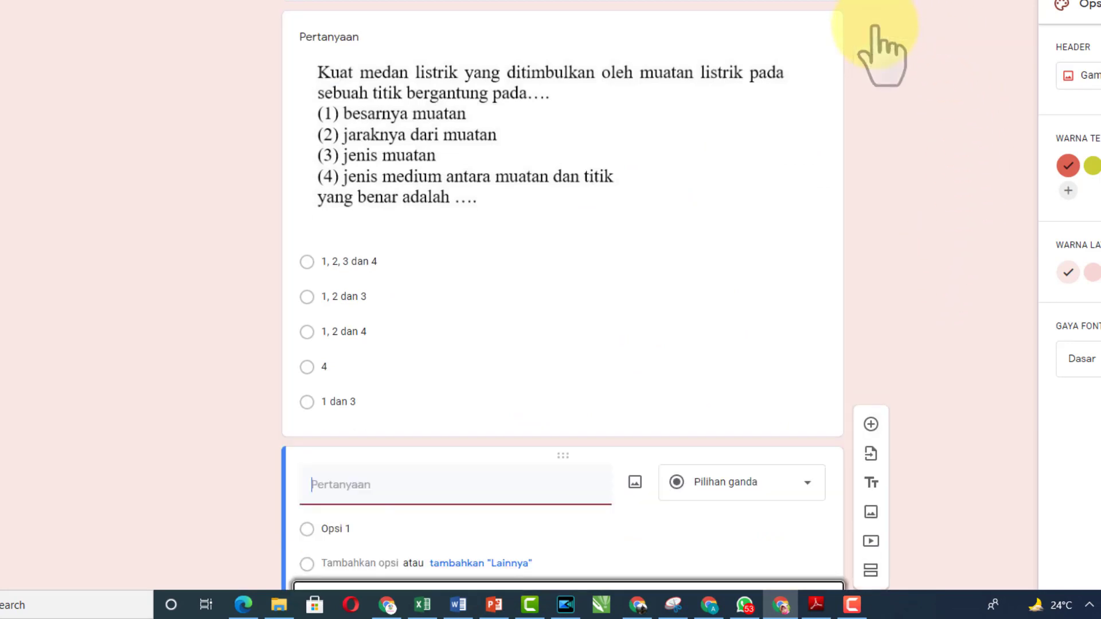
{"action": "key", "text": "ctrl+v"}
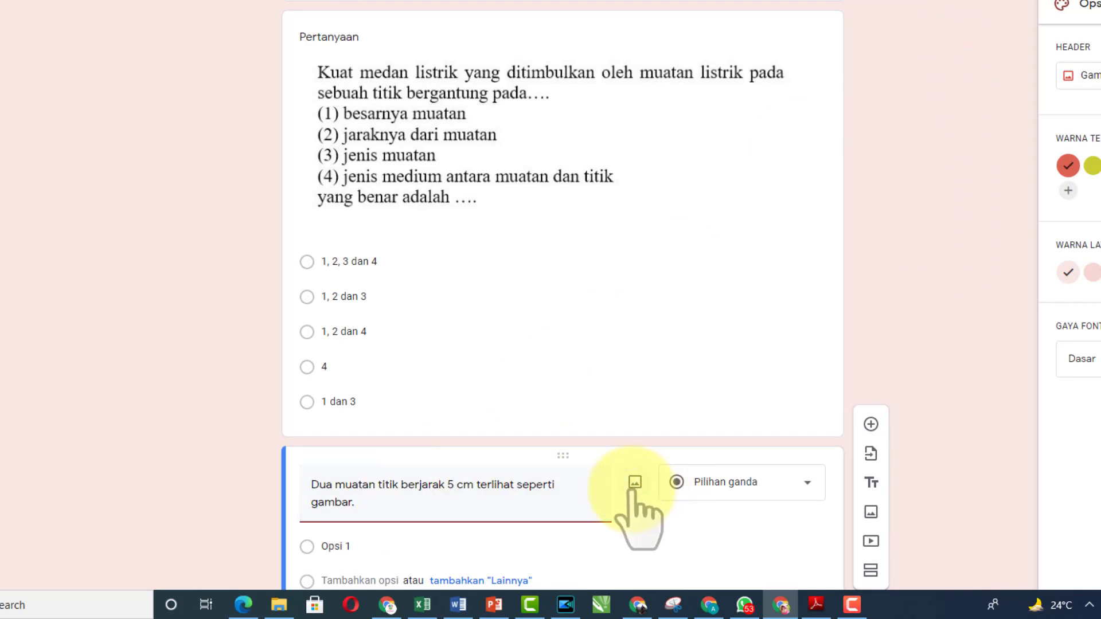
{"action": "left_click", "coordinate": [462, 603]}
Snip question 2's two-charge diagram together with its prompt
{"action": "left_click", "coordinate": [499, 241]}
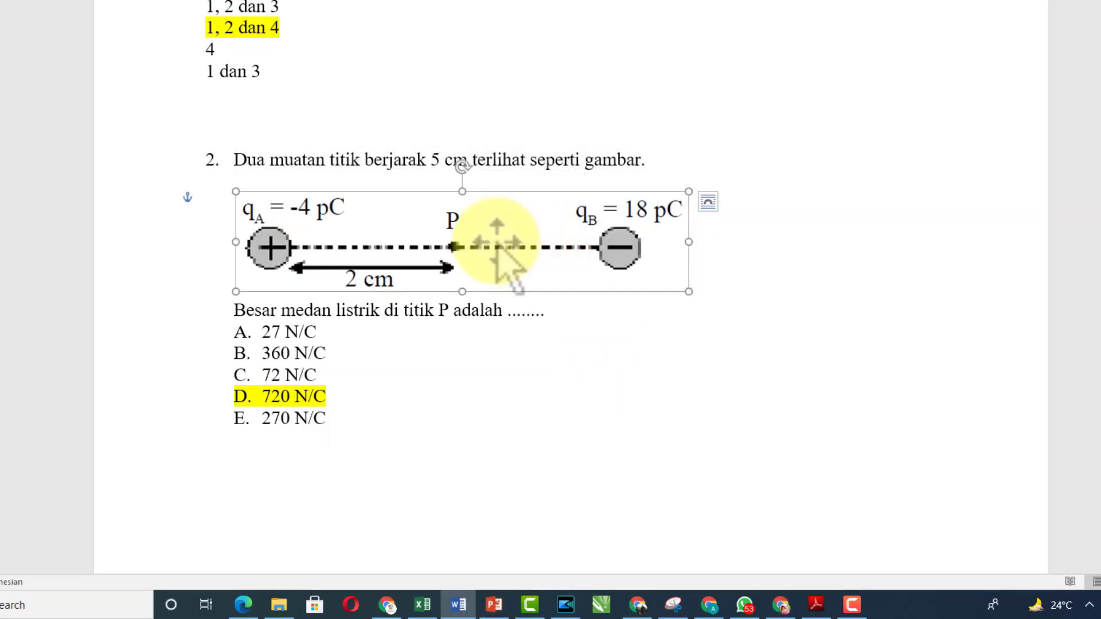
{"action": "left_click", "coordinate": [222, 324]}
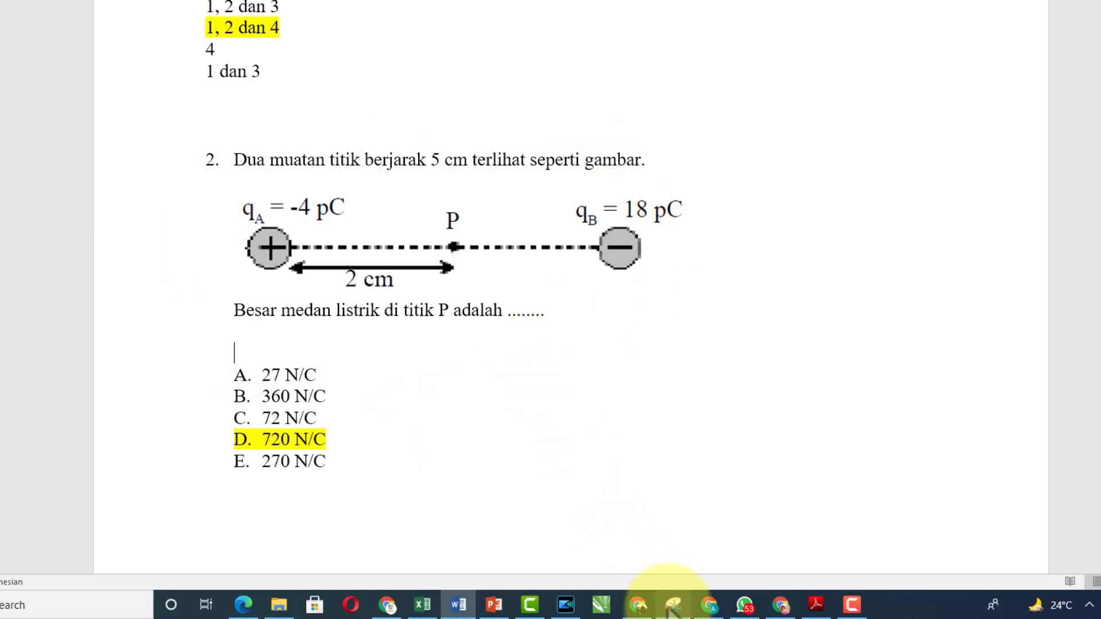
{"action": "left_click", "coordinate": [673, 604]}
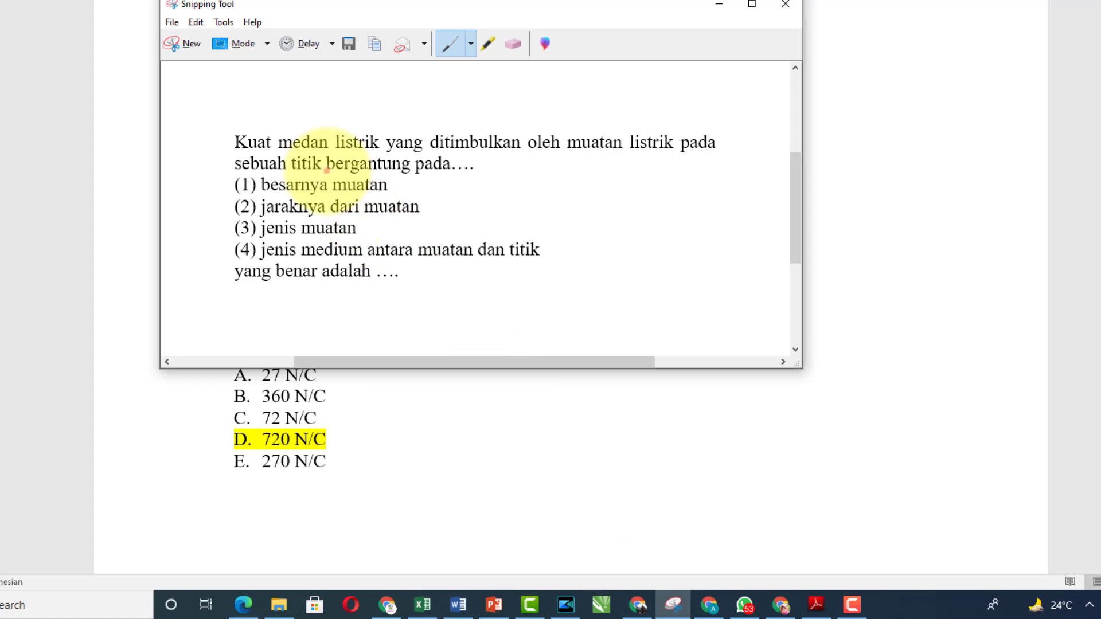
{"action": "left_click", "coordinate": [193, 44]}
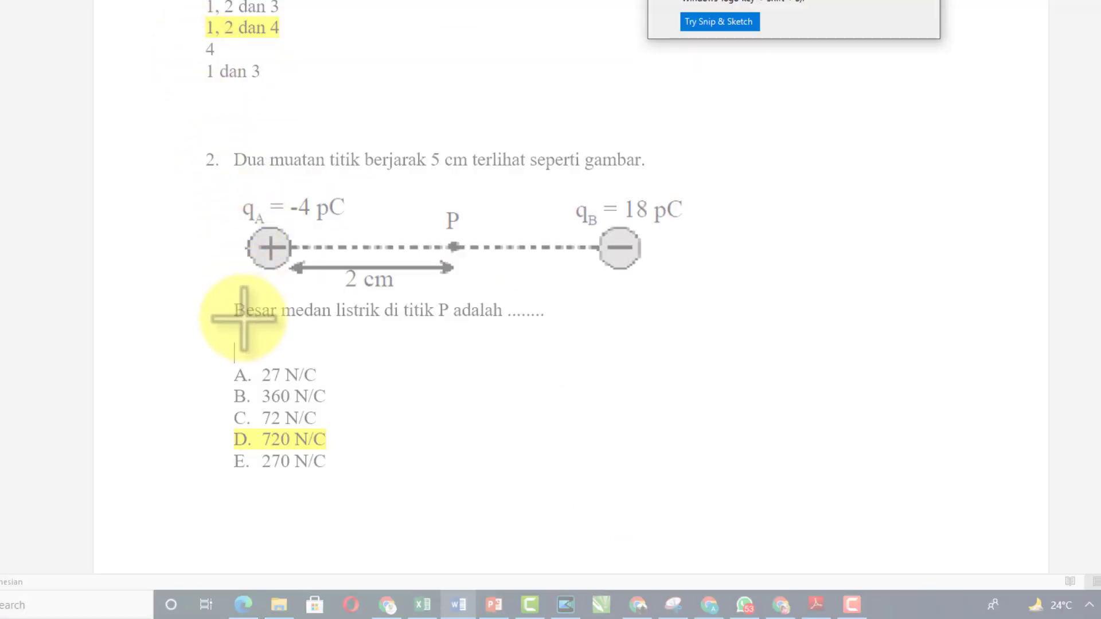
{"action": "left_click_drag", "start_coordinate": [230, 326], "coordinate": [691, 183]}
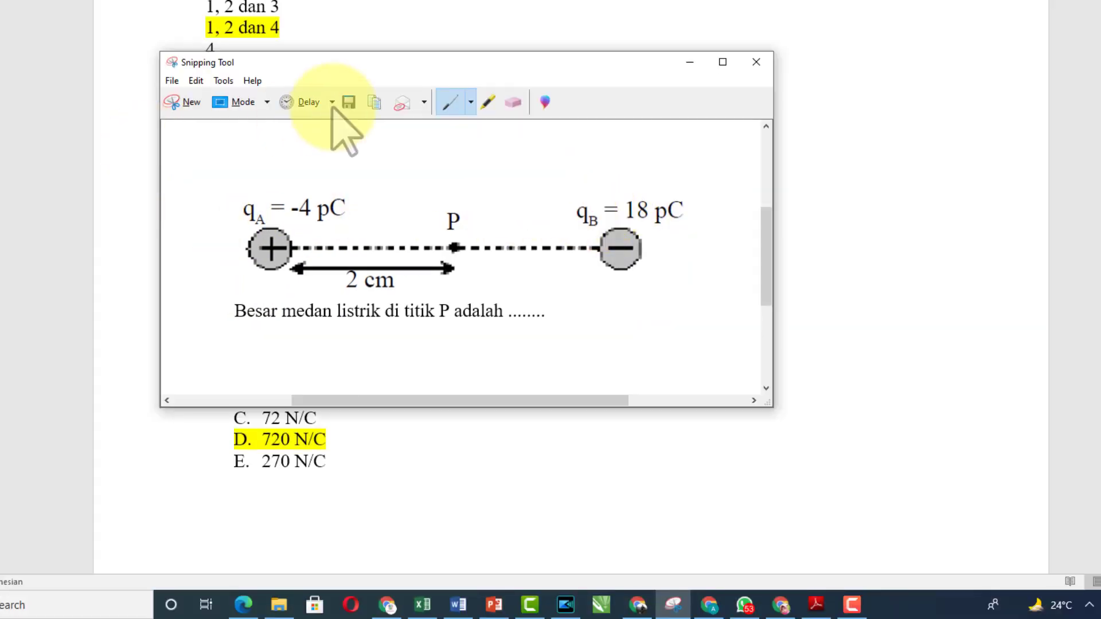
Save the snip as the JPEG 'soal 3' in the soal folder
{"action": "left_click", "coordinate": [191, 103]}
{"action": "left_click", "coordinate": [172, 80]}
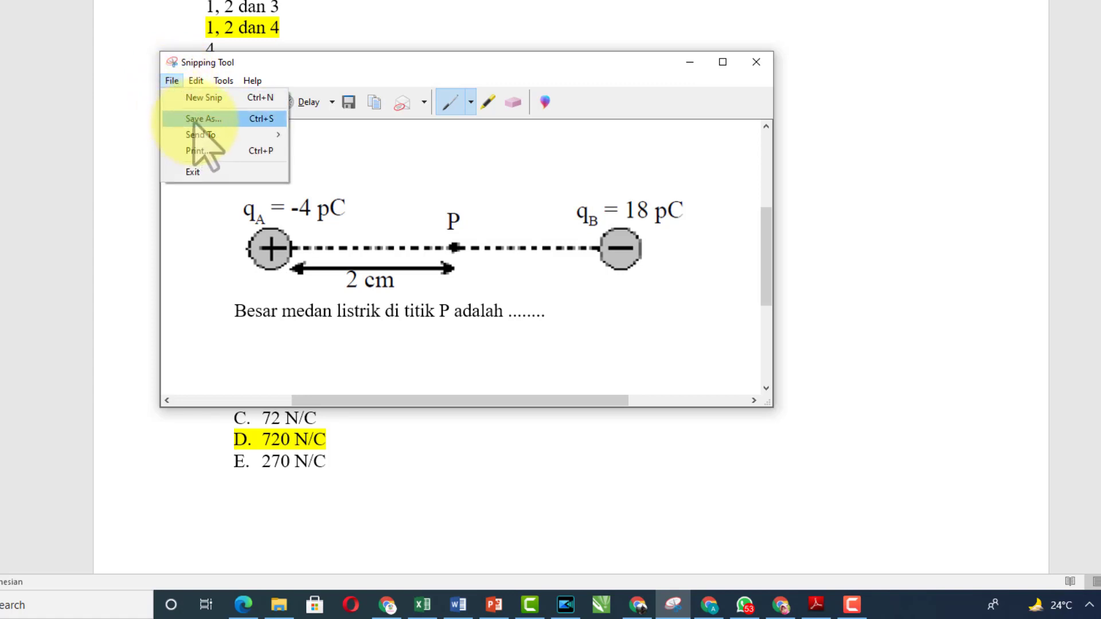
{"action": "left_click", "coordinate": [195, 119]}
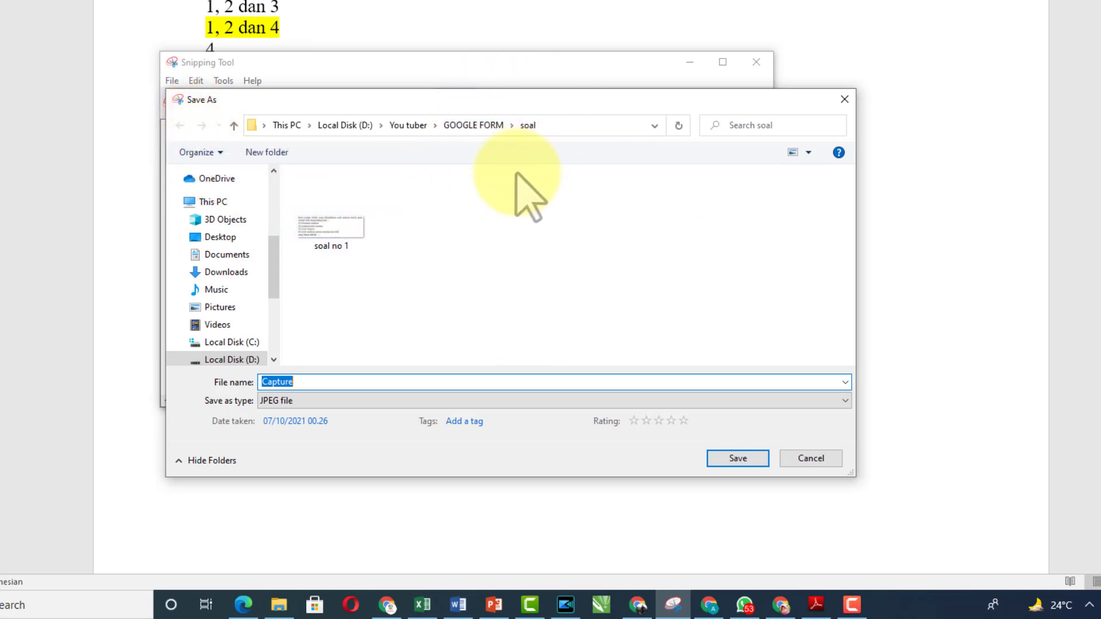
{"action": "type", "text": "soal"}
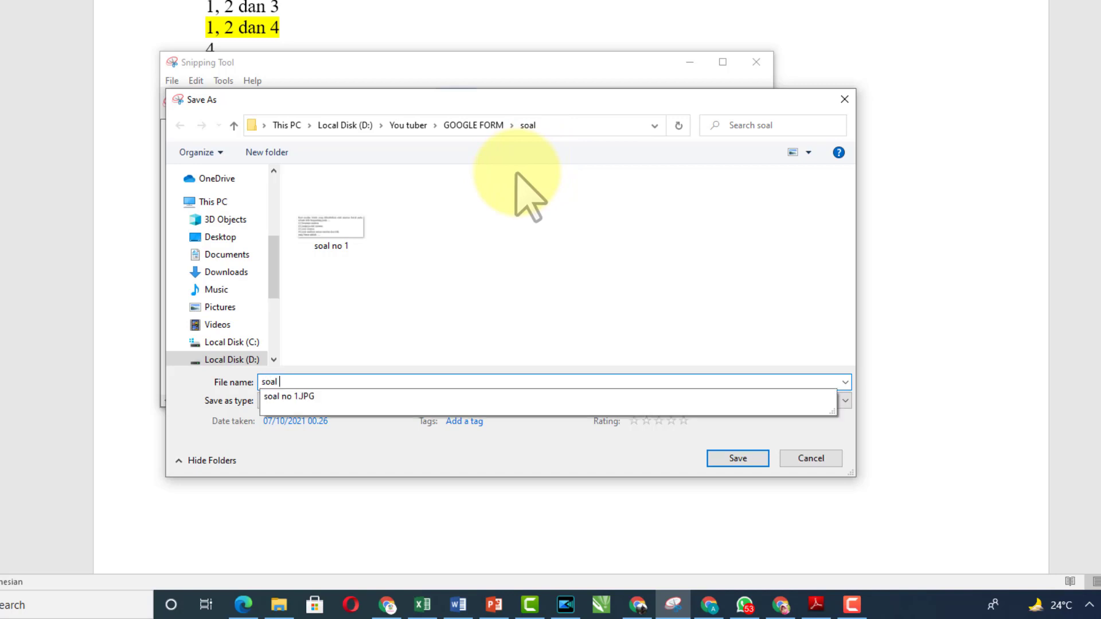
{"action": "type", "text": " 3"}
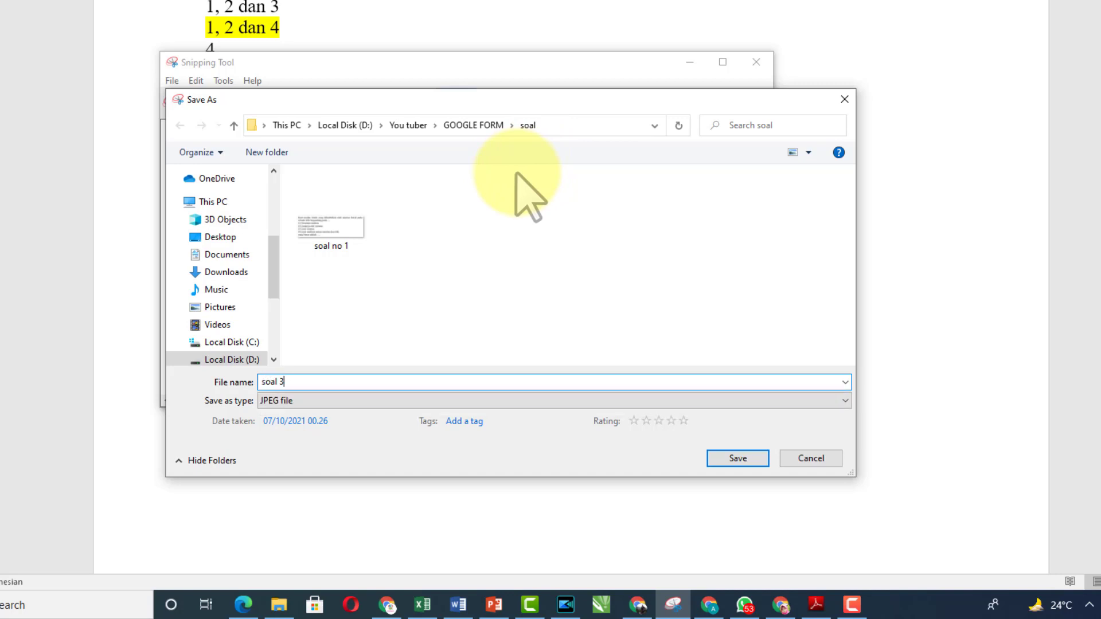
{"action": "left_click", "coordinate": [738, 458]}
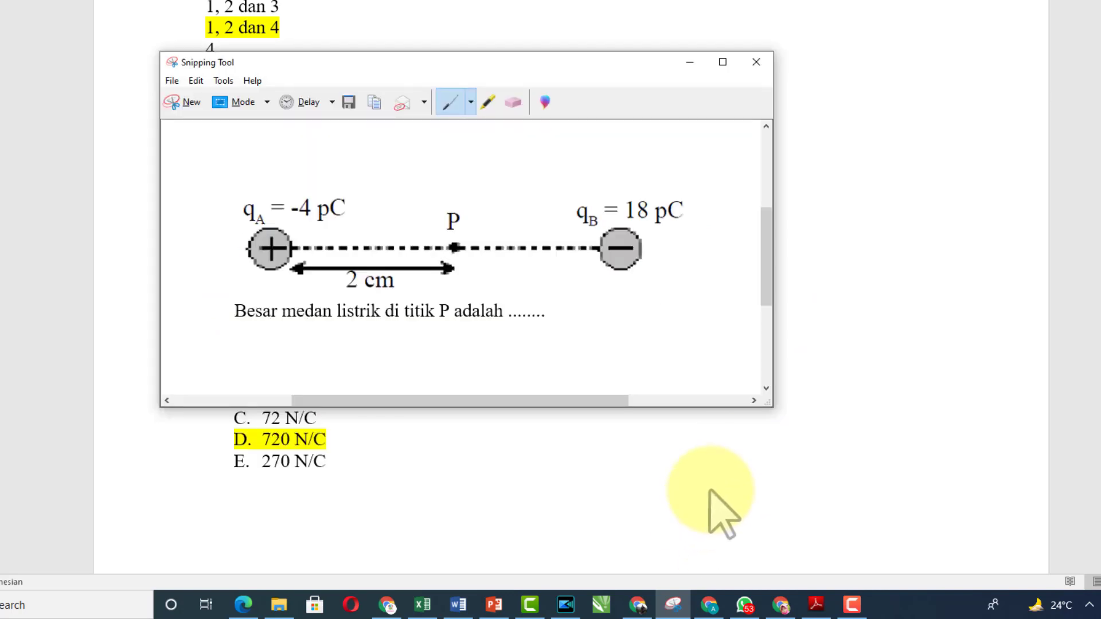
Attach the soal 3 two-charge diagram image to the 'Dua muatan titik' question
{"action": "mouse_move", "coordinate": [781, 608]}
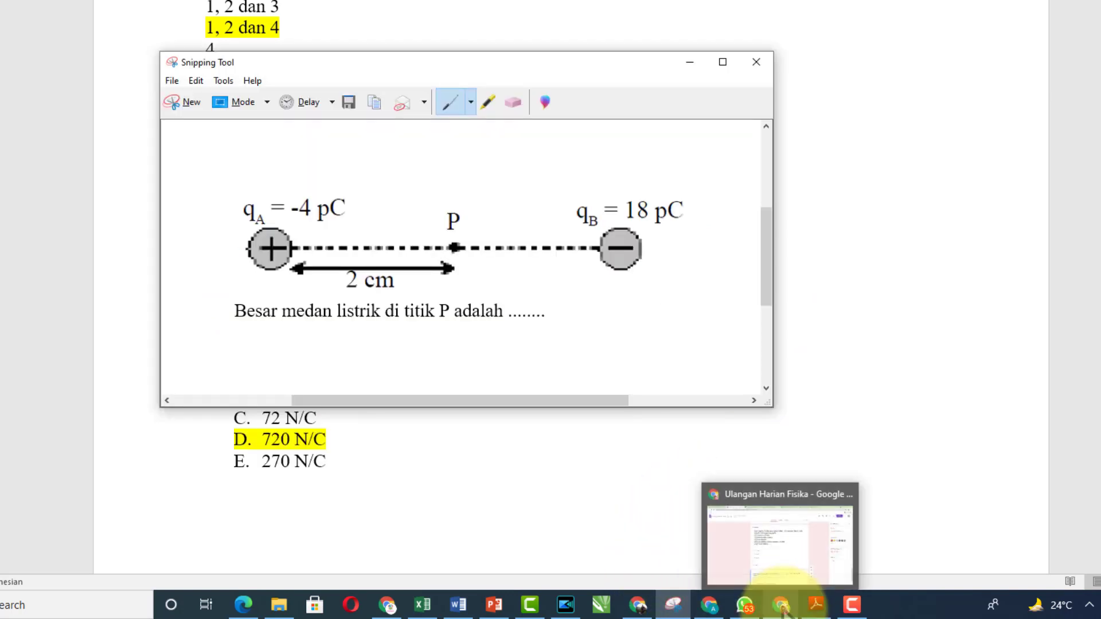
{"action": "left_click", "coordinate": [781, 608]}
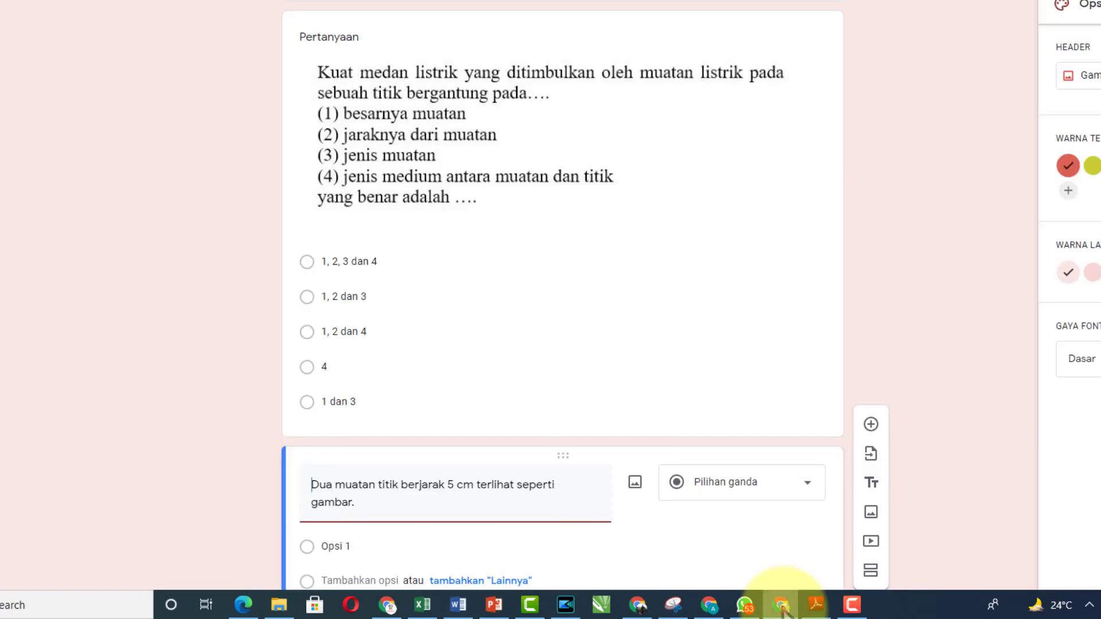
{"action": "scroll", "coordinate": [647, 369], "scroll_direction": "down", "scroll_amount": 1}
{"action": "scroll", "coordinate": [644, 370], "scroll_direction": "down", "scroll_amount": 2}
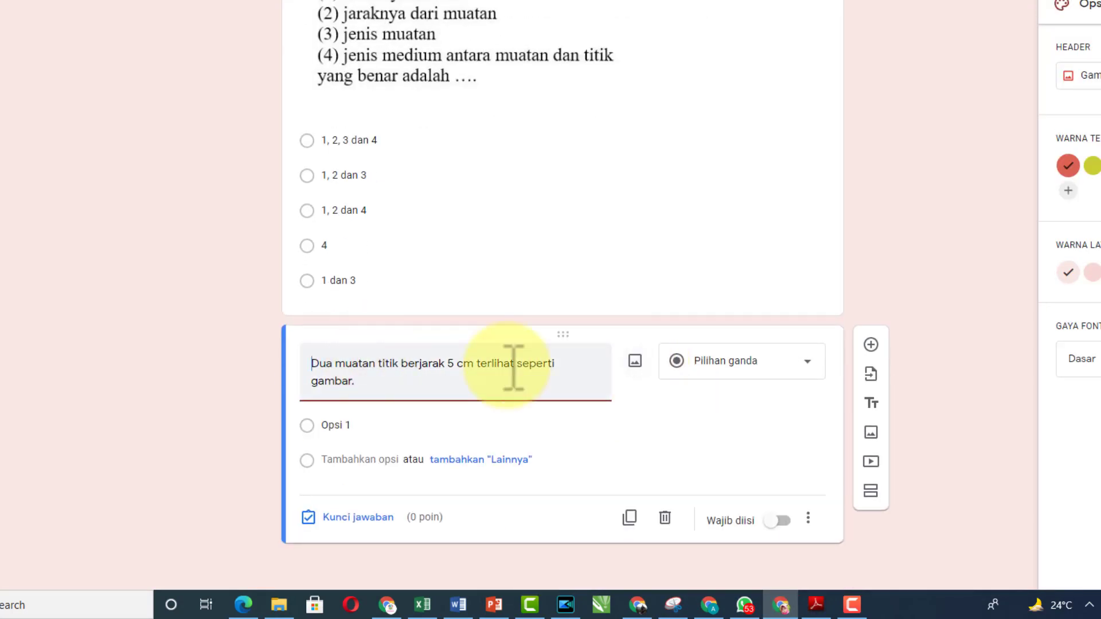
{"action": "left_click", "coordinate": [635, 361]}
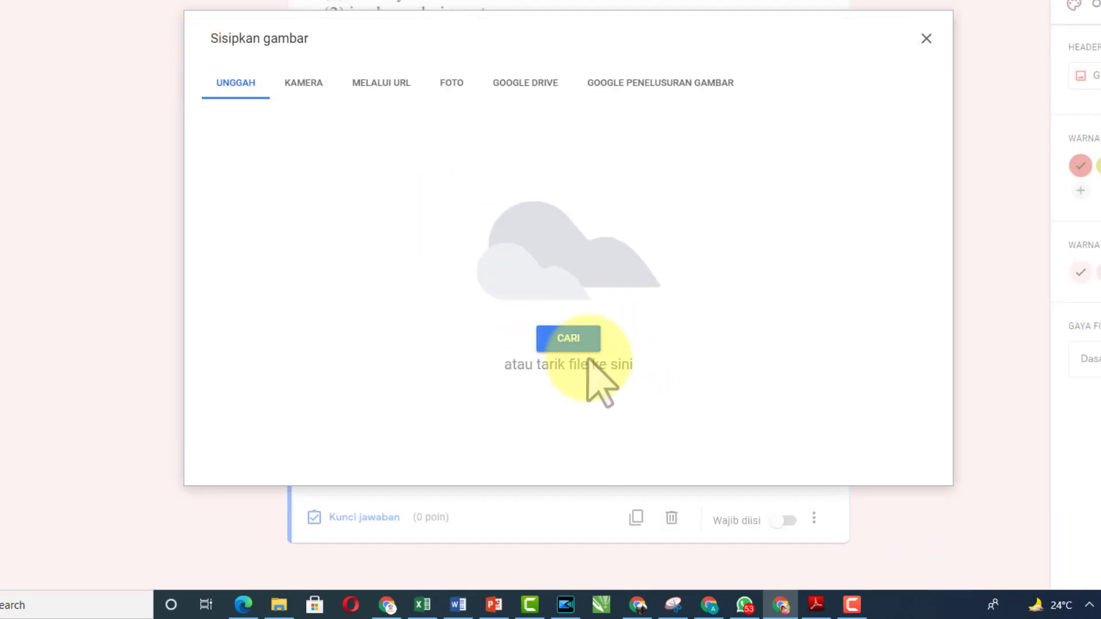
{"action": "left_click", "coordinate": [568, 338]}
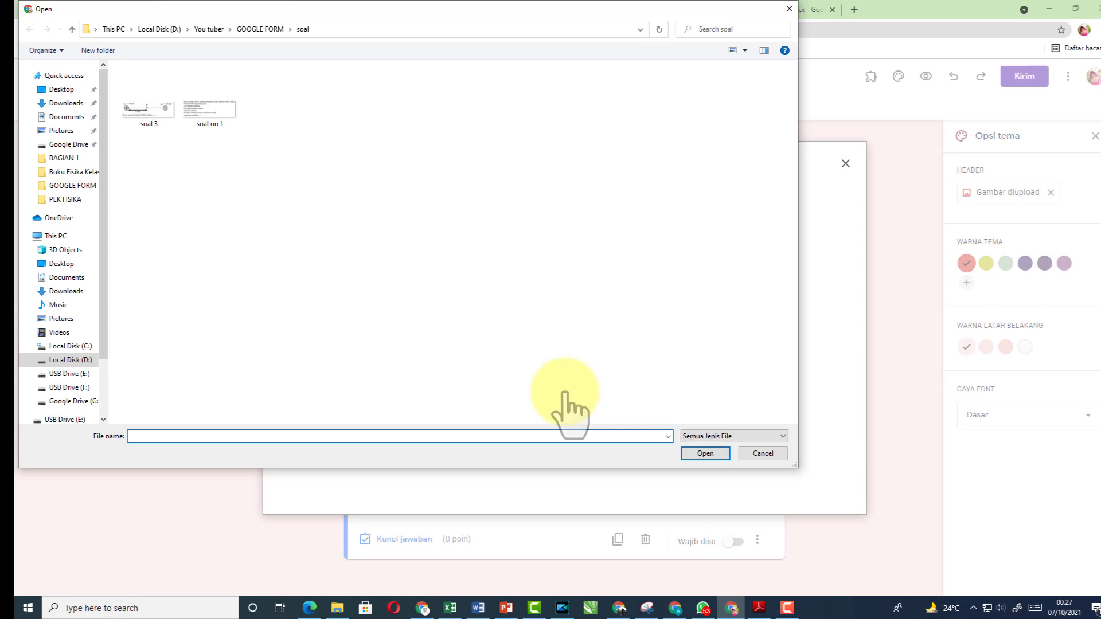
{"action": "left_click", "coordinate": [146, 115]}
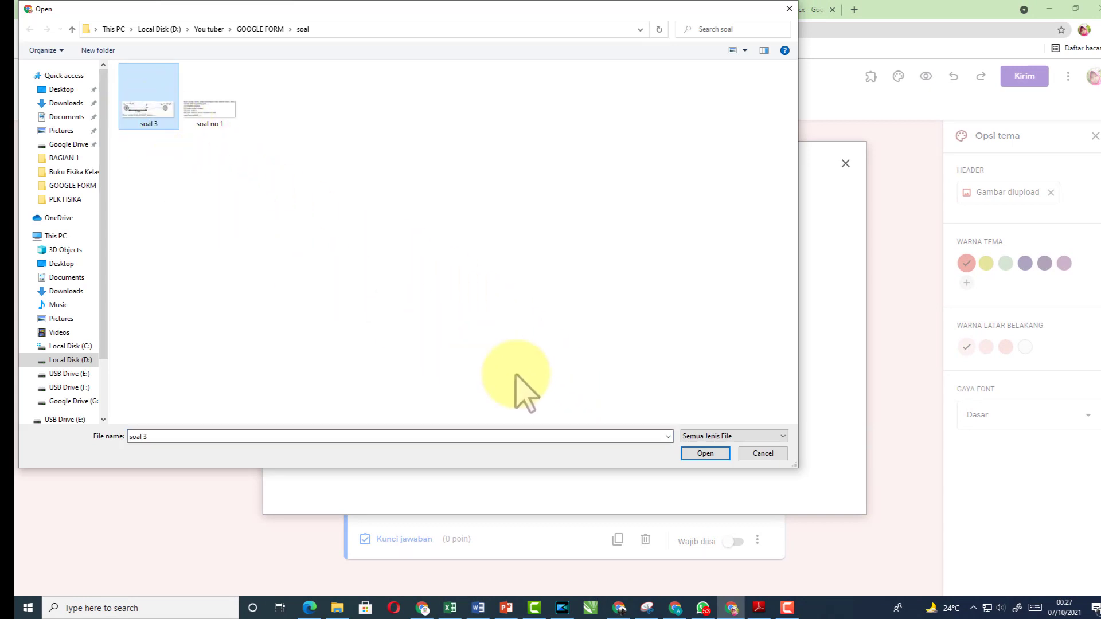
{"action": "left_click", "coordinate": [705, 454]}
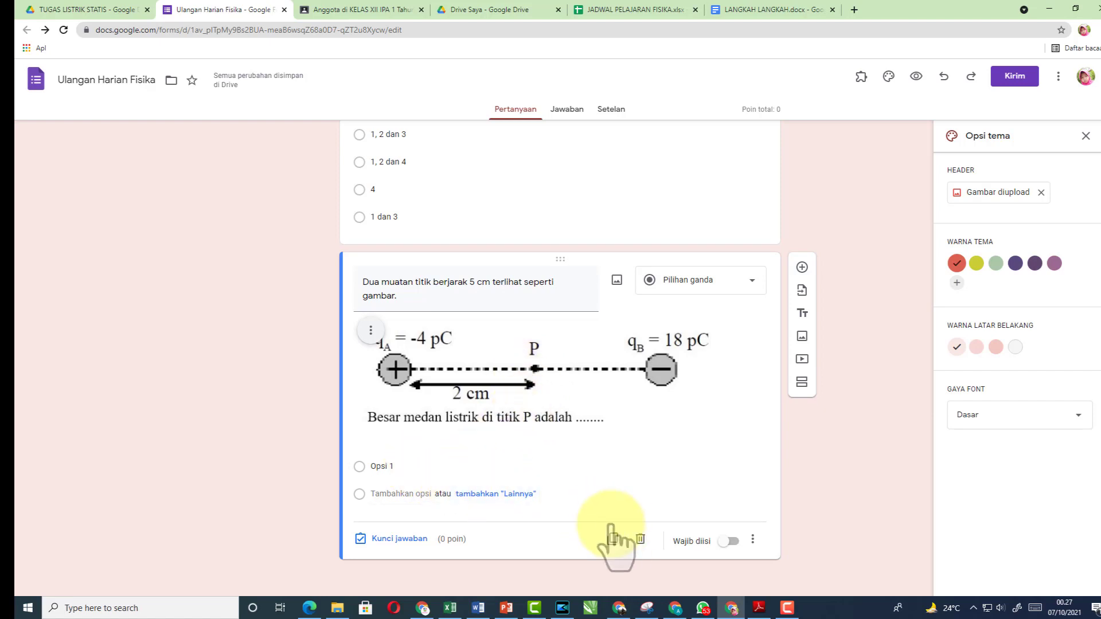
{"action": "left_click", "coordinate": [479, 609]}
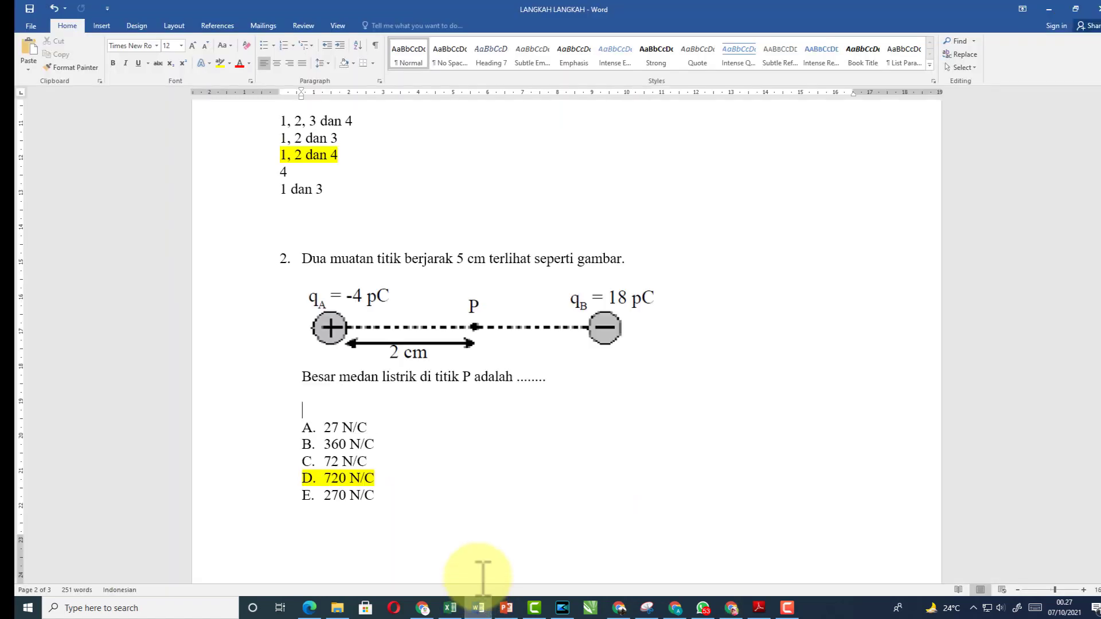
Set question 2's answers, 27 N/C to 270 N/C, to no numbering and copy them
{"action": "left_click", "coordinate": [258, 429]}
{"action": "left_click_drag", "start_coordinate": [266, 441], "coordinate": [279, 502]}
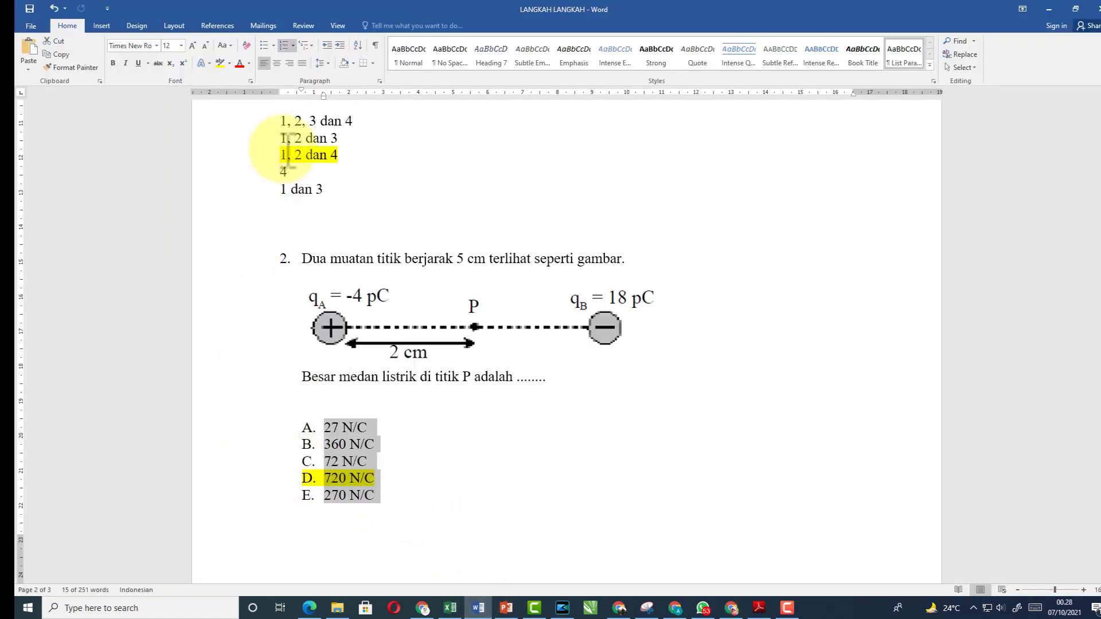
{"action": "left_click", "coordinate": [293, 45]}
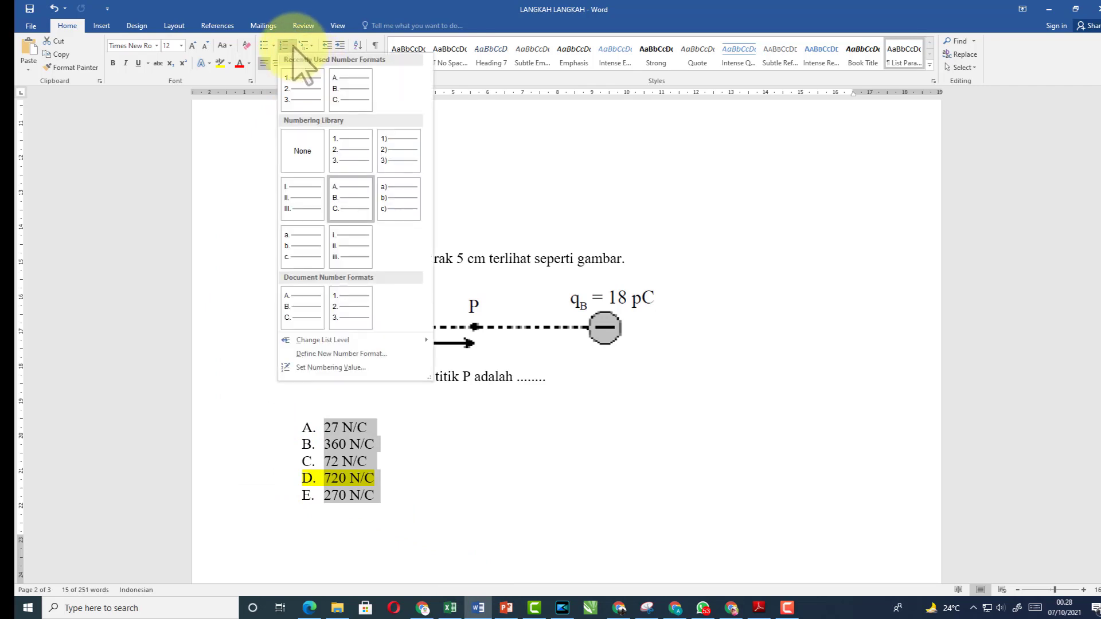
{"action": "left_click", "coordinate": [304, 160]}
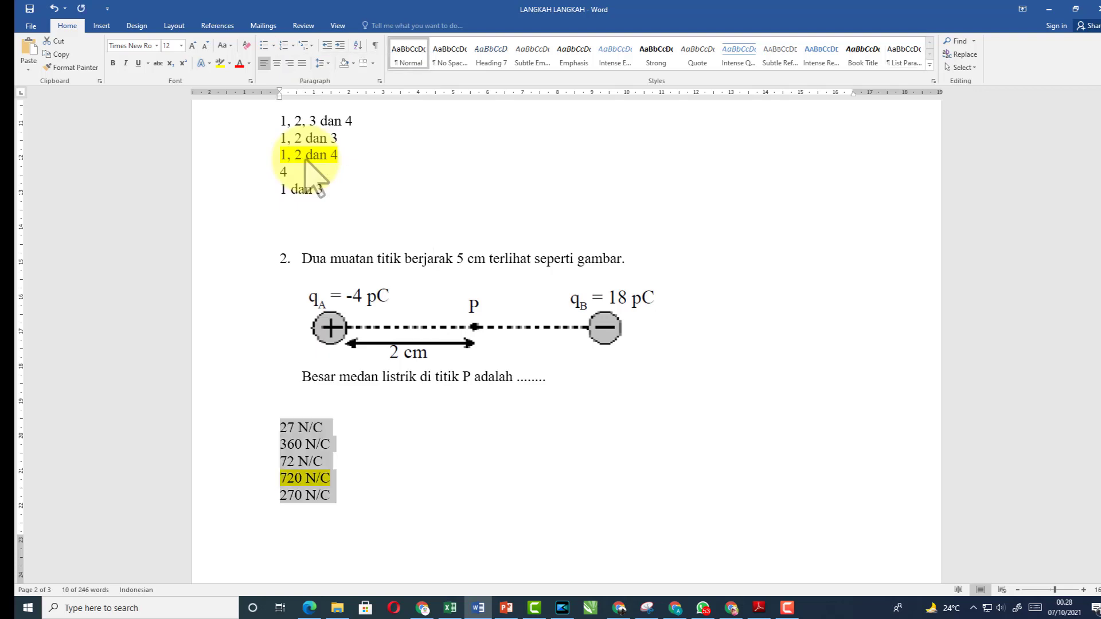
{"action": "right_click", "coordinate": [302, 440]}
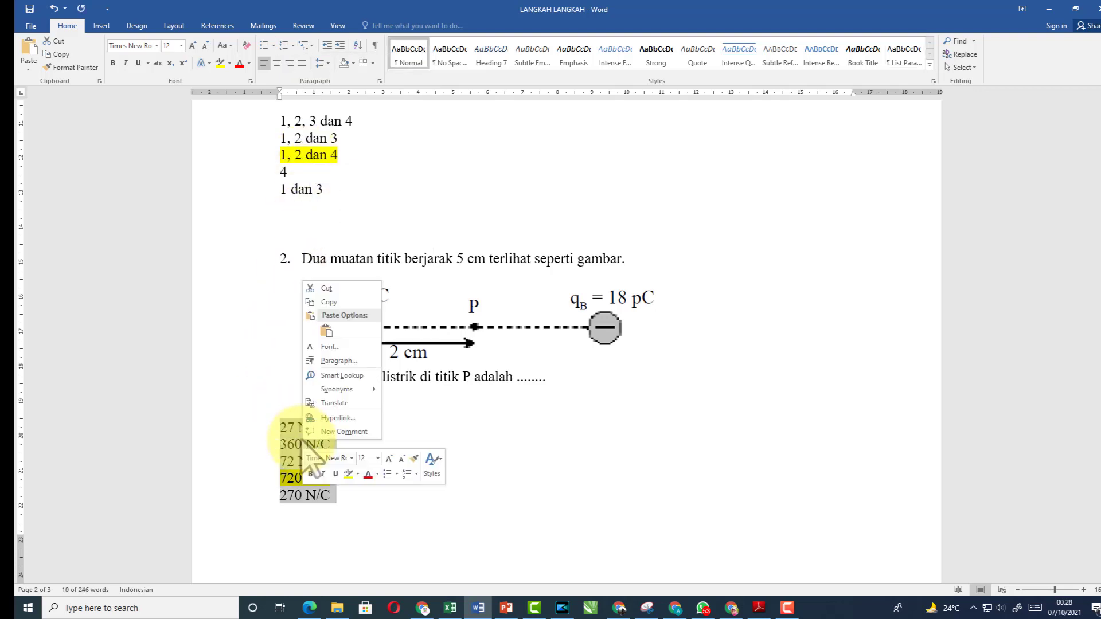
{"action": "left_click", "coordinate": [329, 302]}
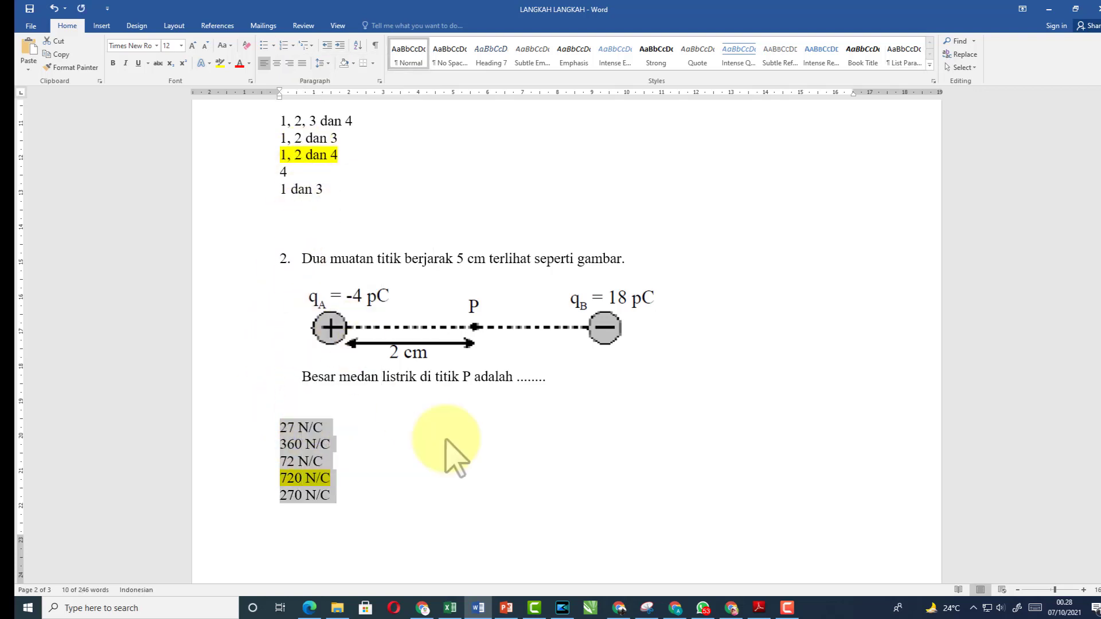
{"action": "left_click", "coordinate": [731, 609]}
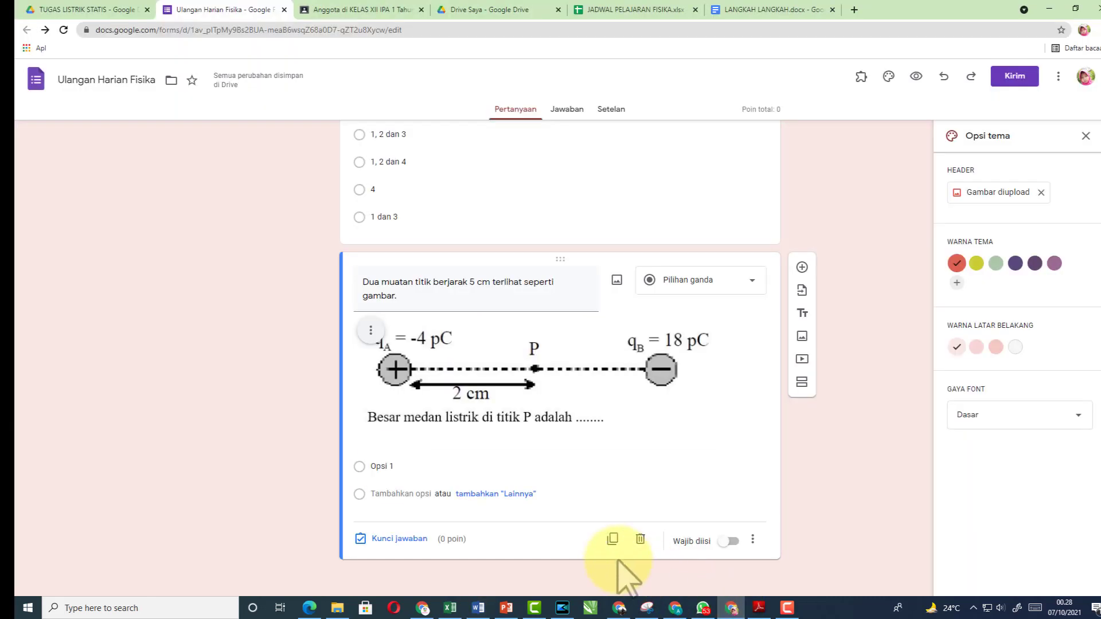
Paste the five N/C answers as options, make question 2 required and shuffle its options
{"action": "left_click", "coordinate": [395, 466]}
{"action": "key", "text": "ctrl+v"}
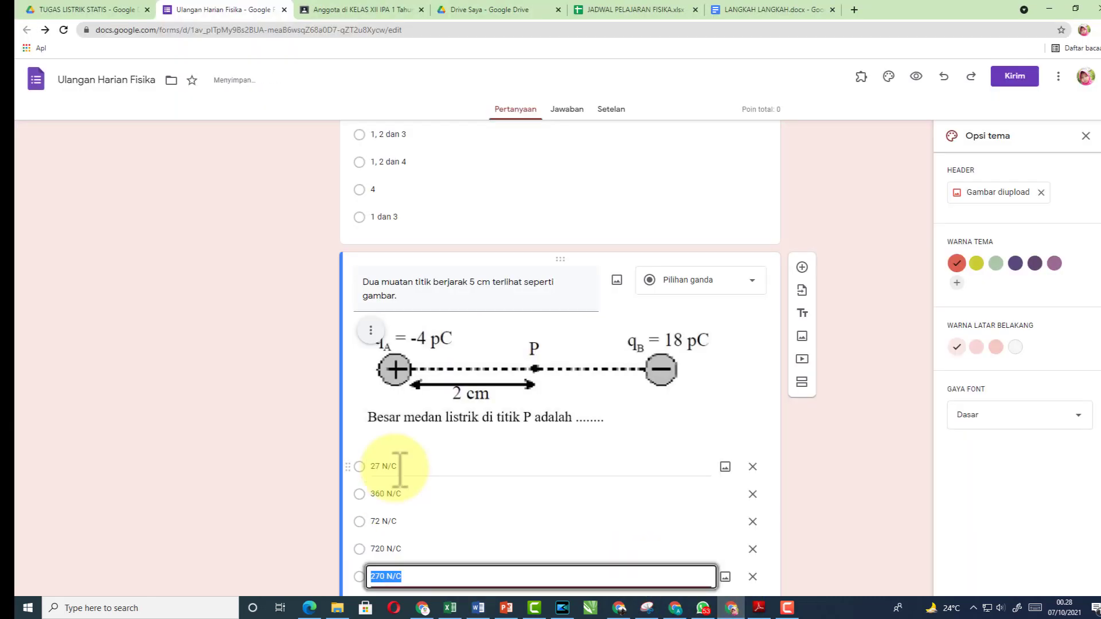
{"action": "scroll", "coordinate": [631, 516], "scroll_direction": "down", "scroll_amount": 2}
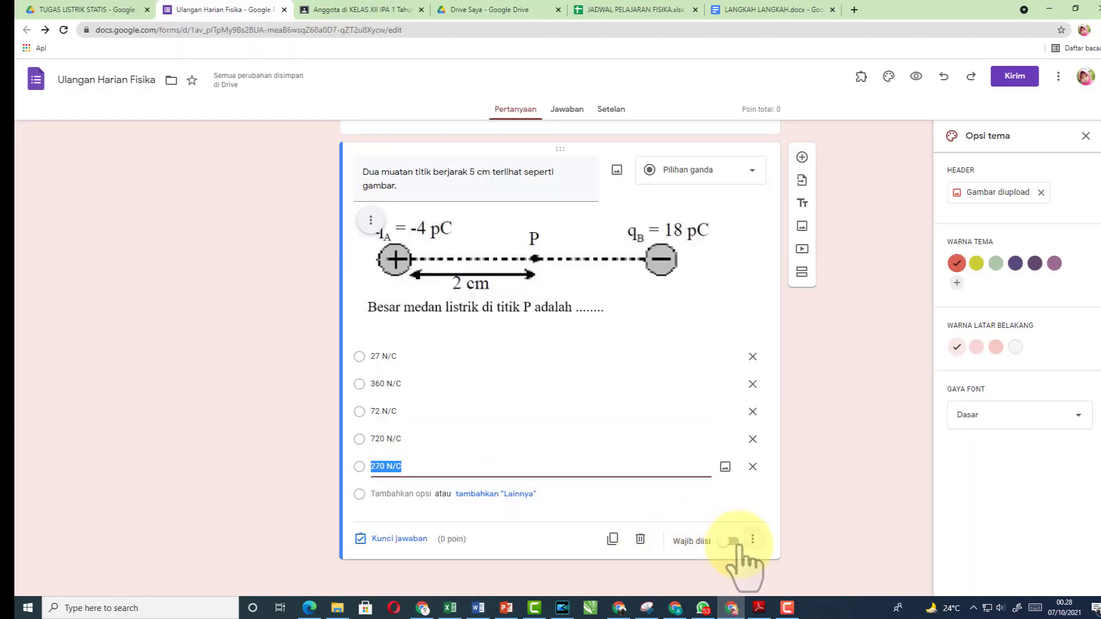
{"action": "left_click", "coordinate": [728, 541]}
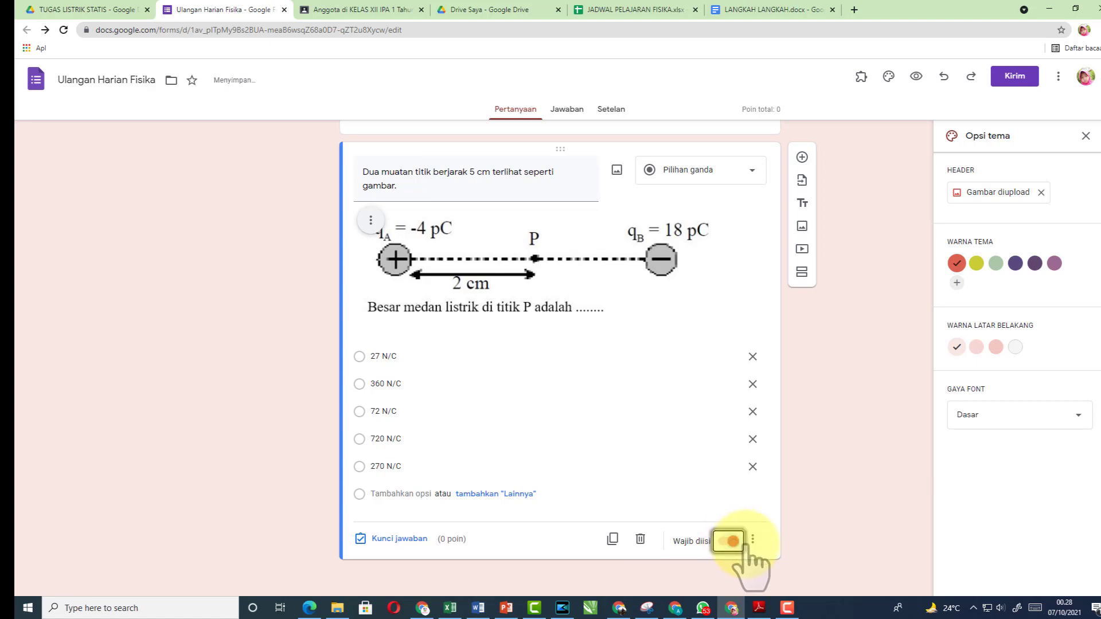
{"action": "left_click", "coordinate": [753, 541]}
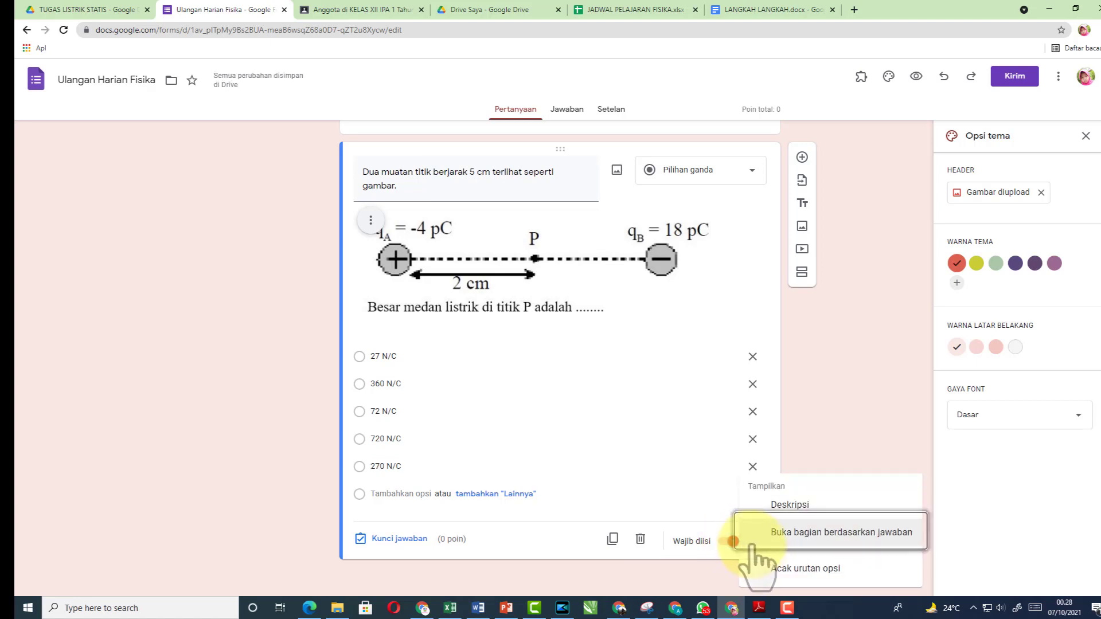
{"action": "left_click", "coordinate": [797, 568]}
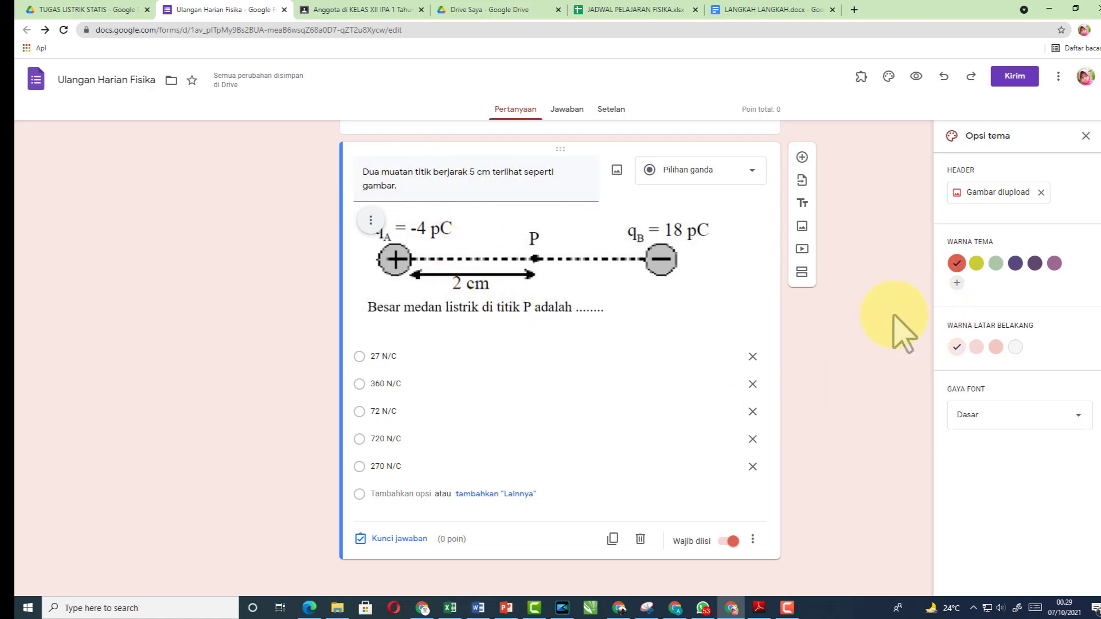
Add a new blank question below question 2
{"action": "left_click", "coordinate": [801, 157]}
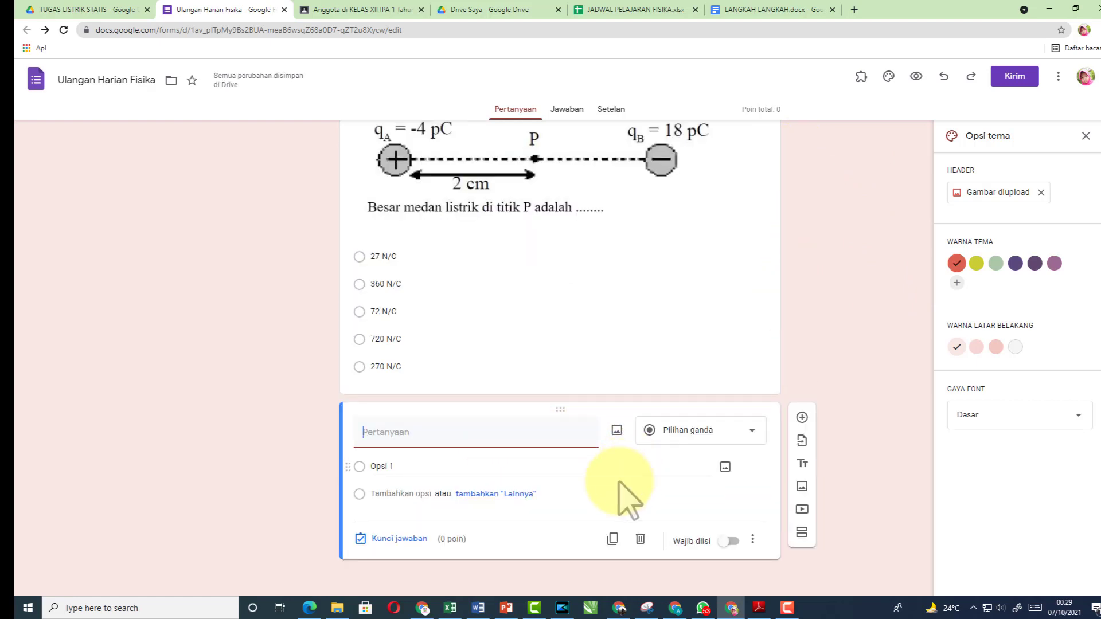
{"action": "mouse_move", "coordinate": [480, 612]}
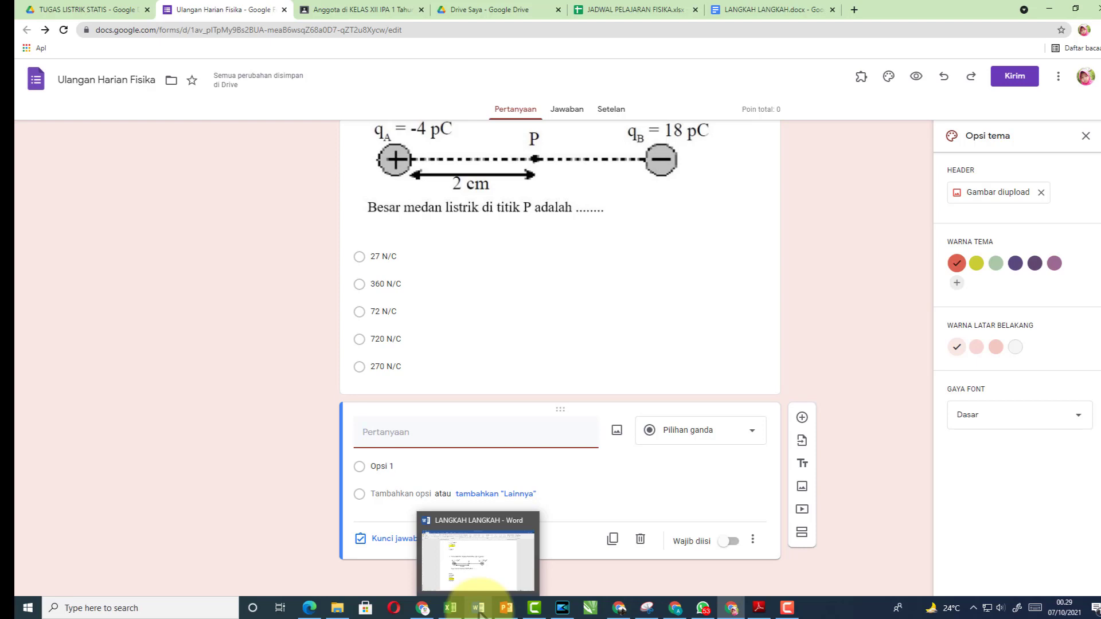
{"action": "left_click", "coordinate": [481, 612]}
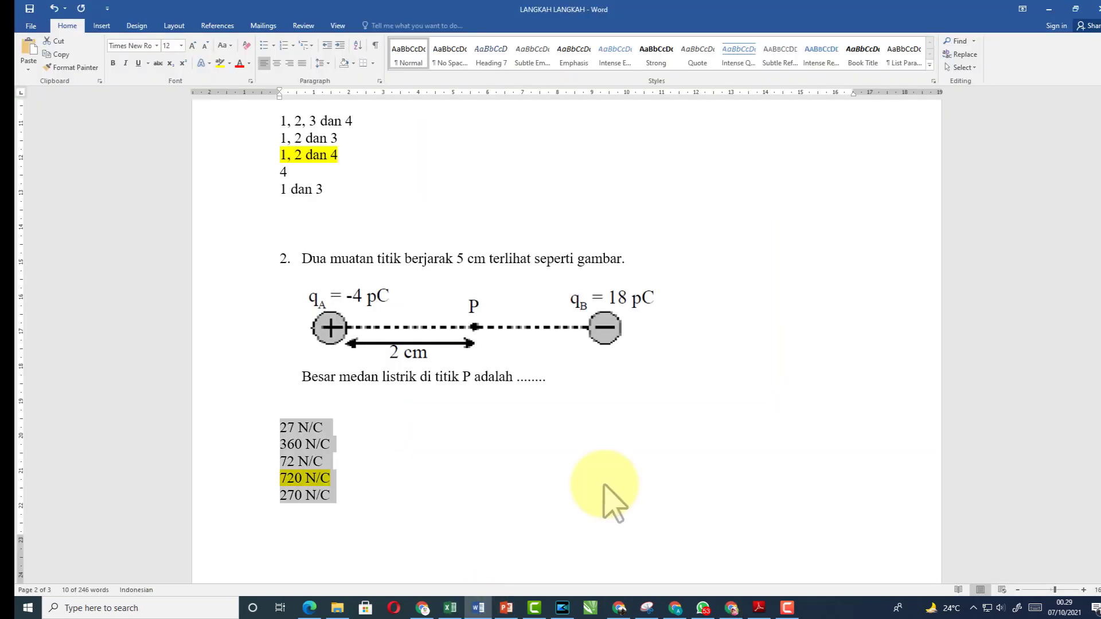
Snip question 3's text about the 600V potential
{"action": "scroll", "coordinate": [609, 487], "scroll_direction": "down", "scroll_amount": 5}
{"action": "scroll", "coordinate": [609, 488], "scroll_direction": "down", "scroll_amount": 3}
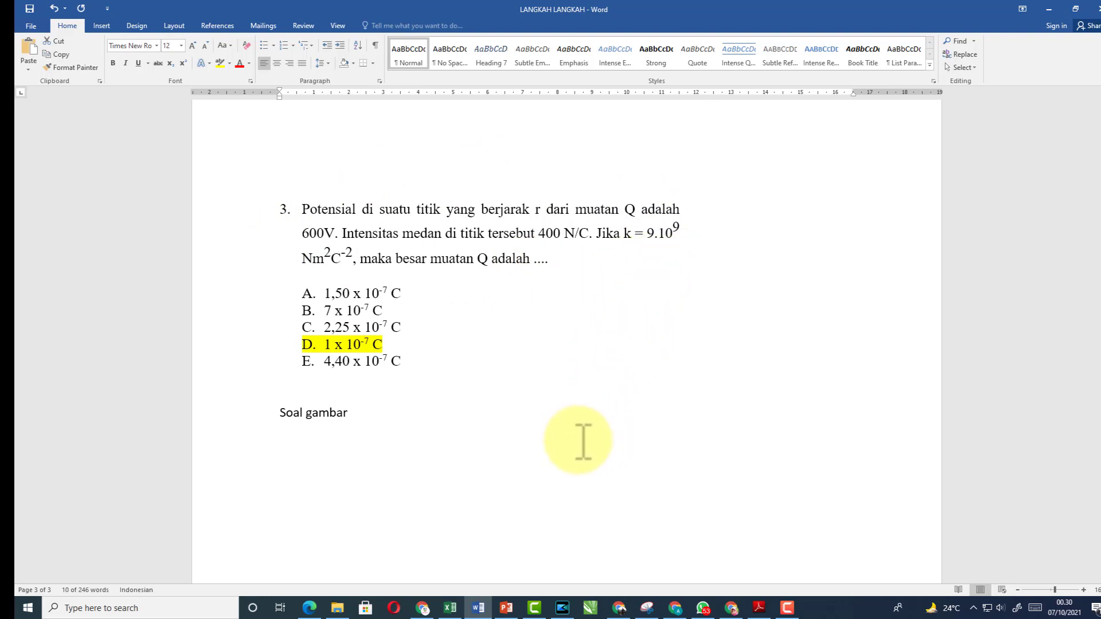
{"action": "left_click", "coordinate": [647, 609]}
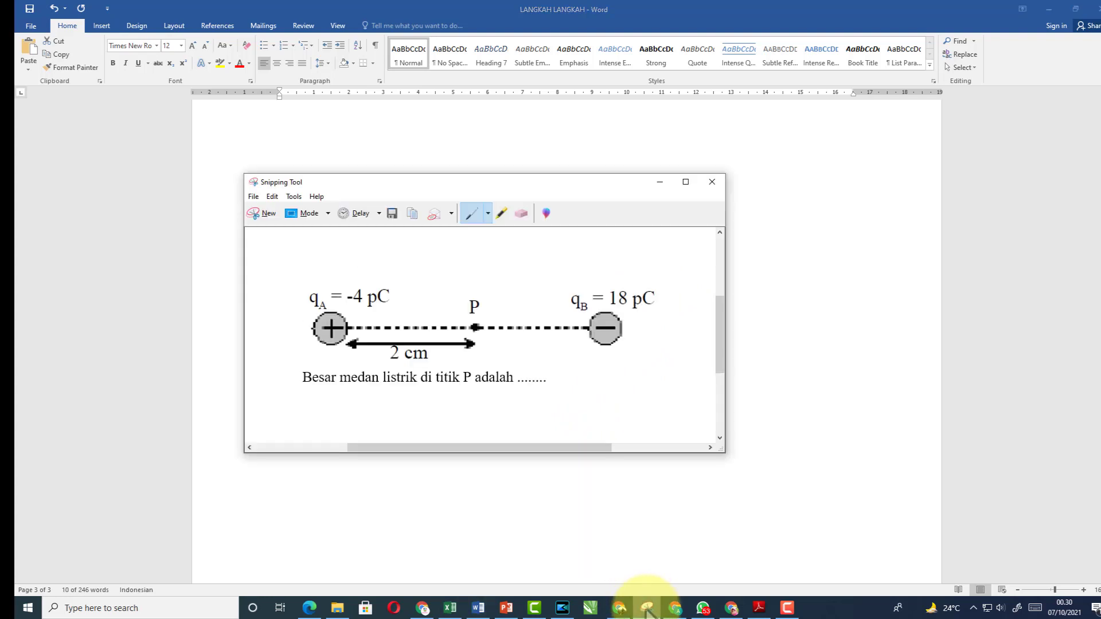
{"action": "left_click", "coordinate": [268, 213]}
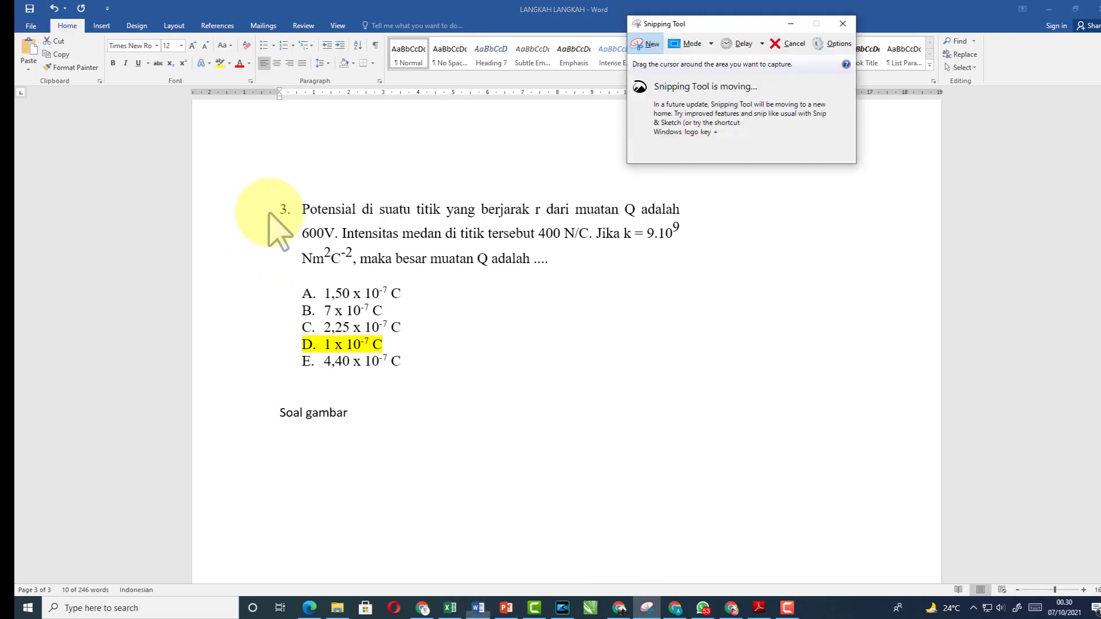
{"action": "left_click_drag", "start_coordinate": [296, 198], "coordinate": [683, 271]}
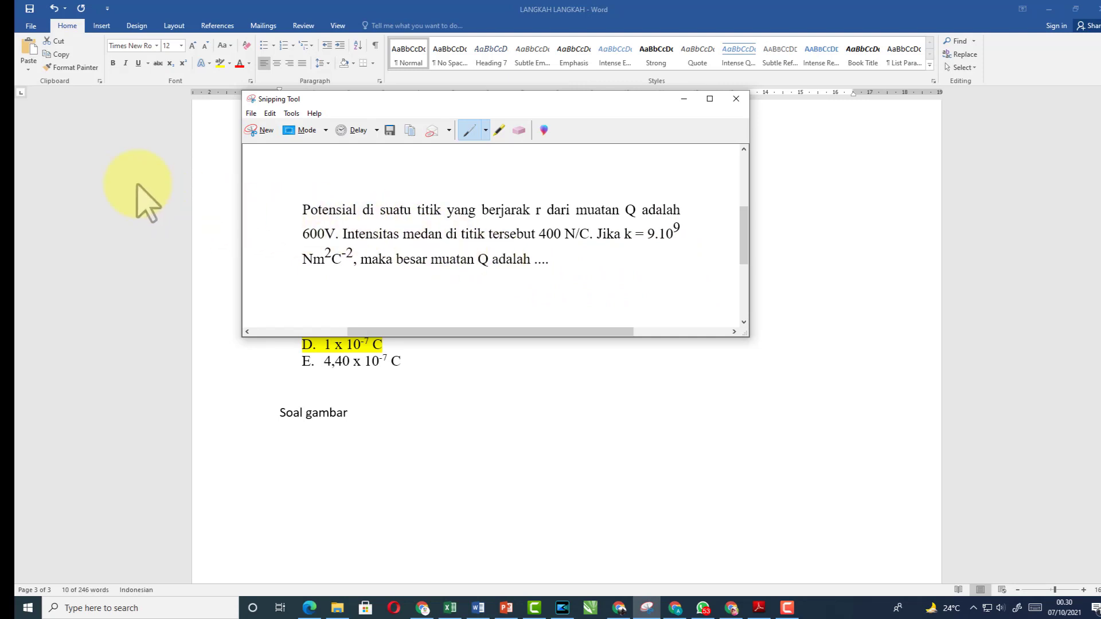
Save the snip as the JPEG 'soal no 4' in the soal folder
{"action": "left_click", "coordinate": [254, 114]}
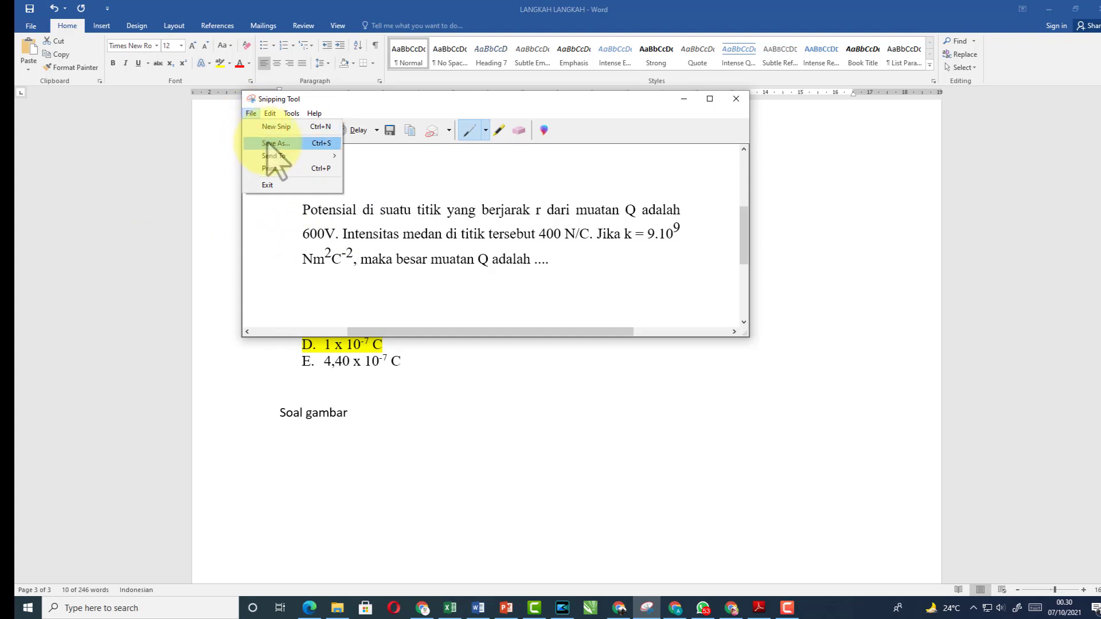
{"action": "left_click", "coordinate": [268, 144]}
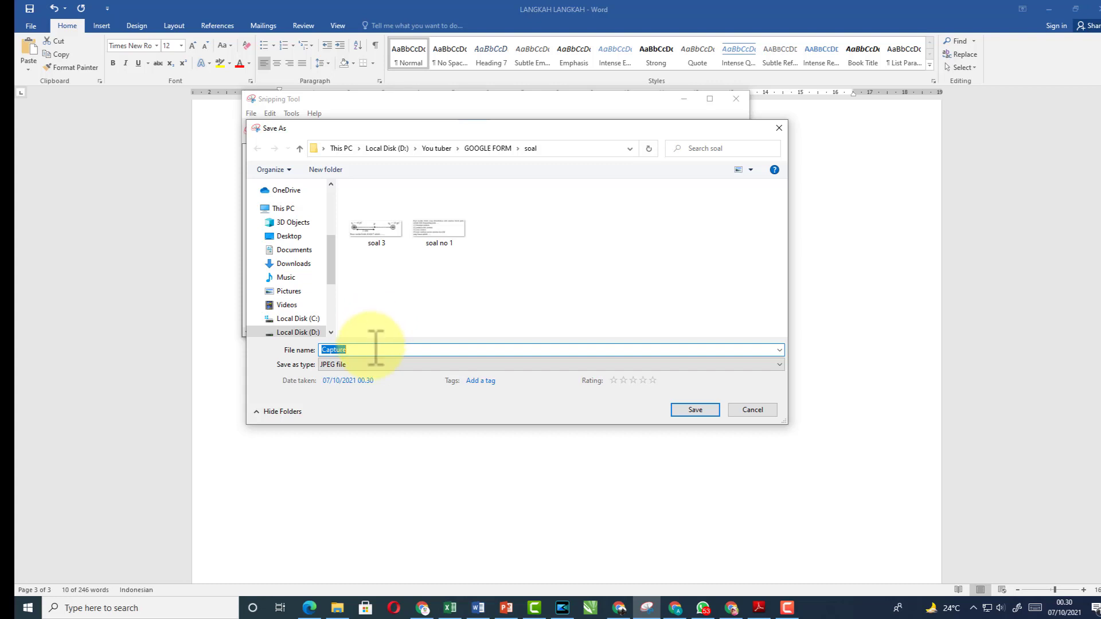
{"action": "type", "text": "soal"}
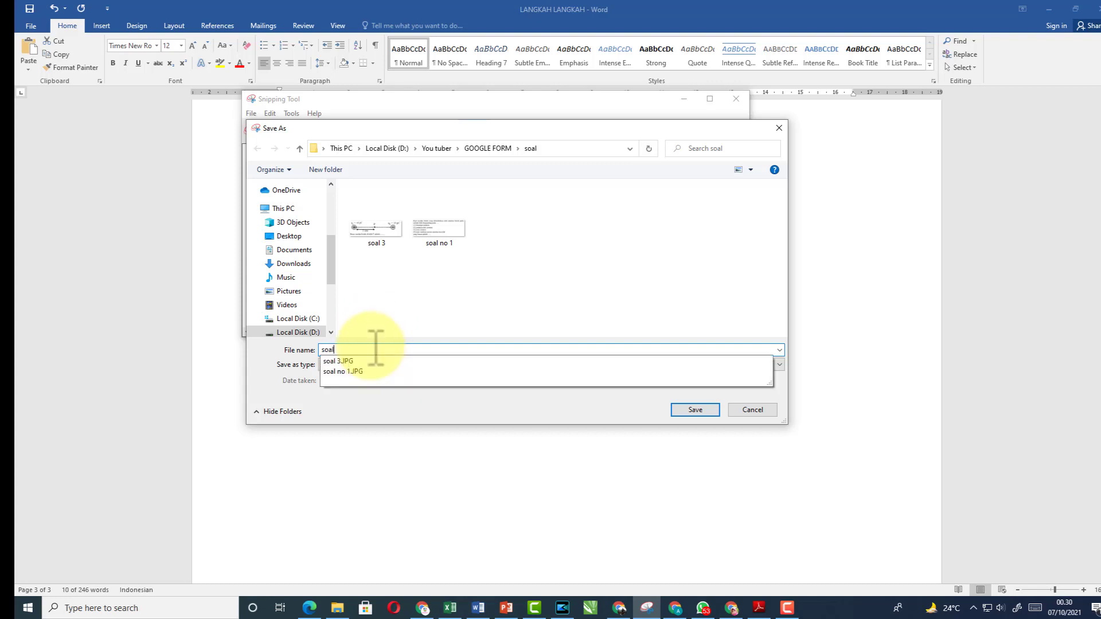
{"action": "type", "text": " no"}
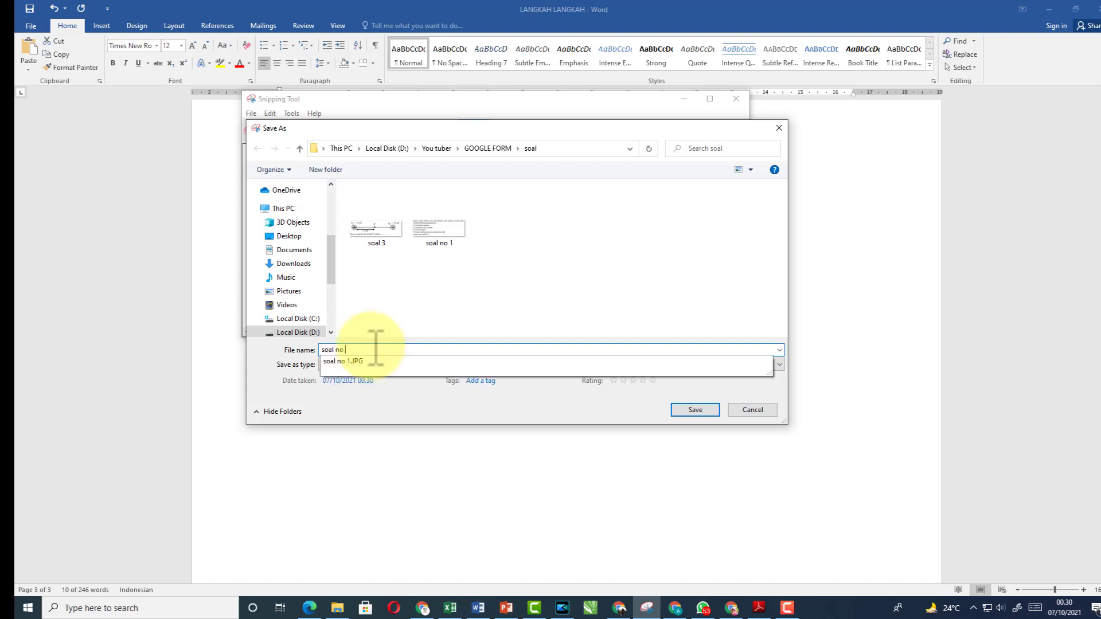
{"action": "type", "text": " 4"}
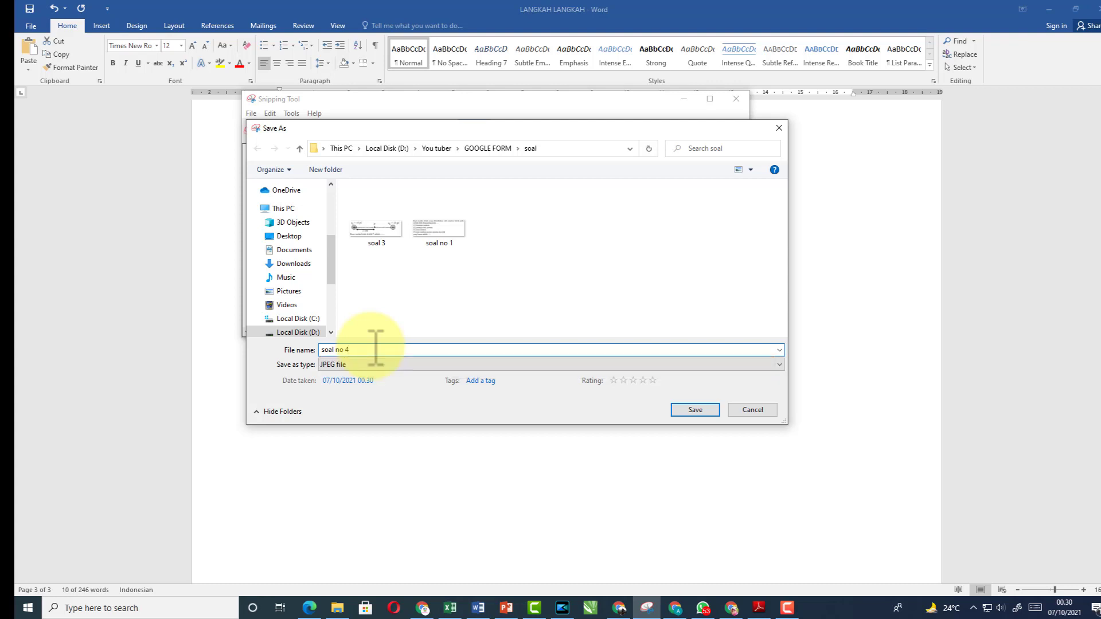
{"action": "left_click", "coordinate": [696, 410]}
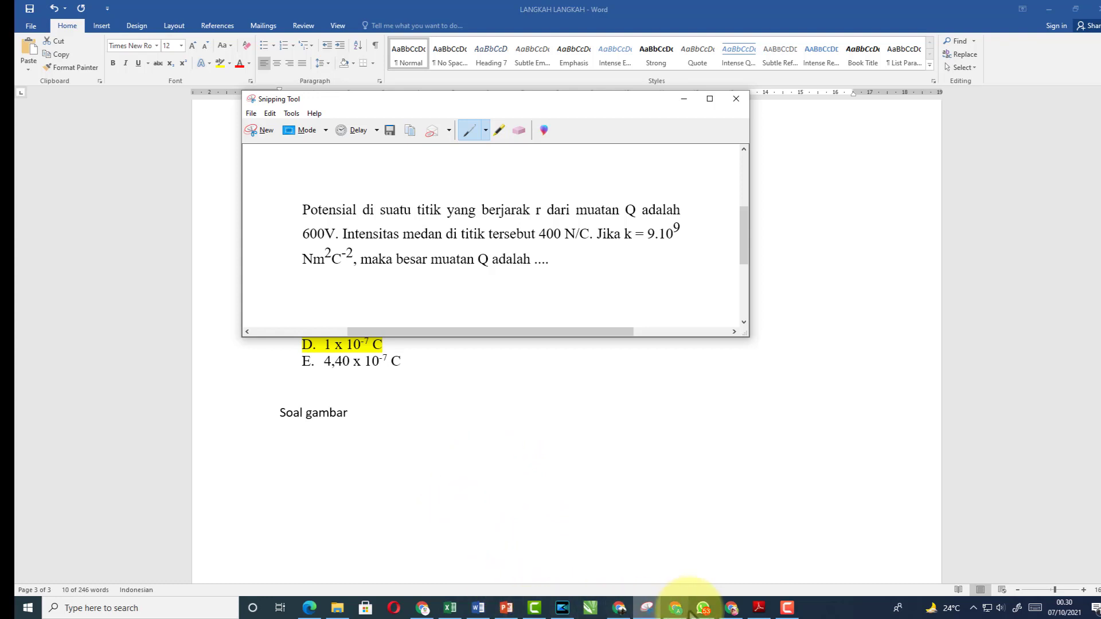
{"action": "left_click", "coordinate": [732, 609]}
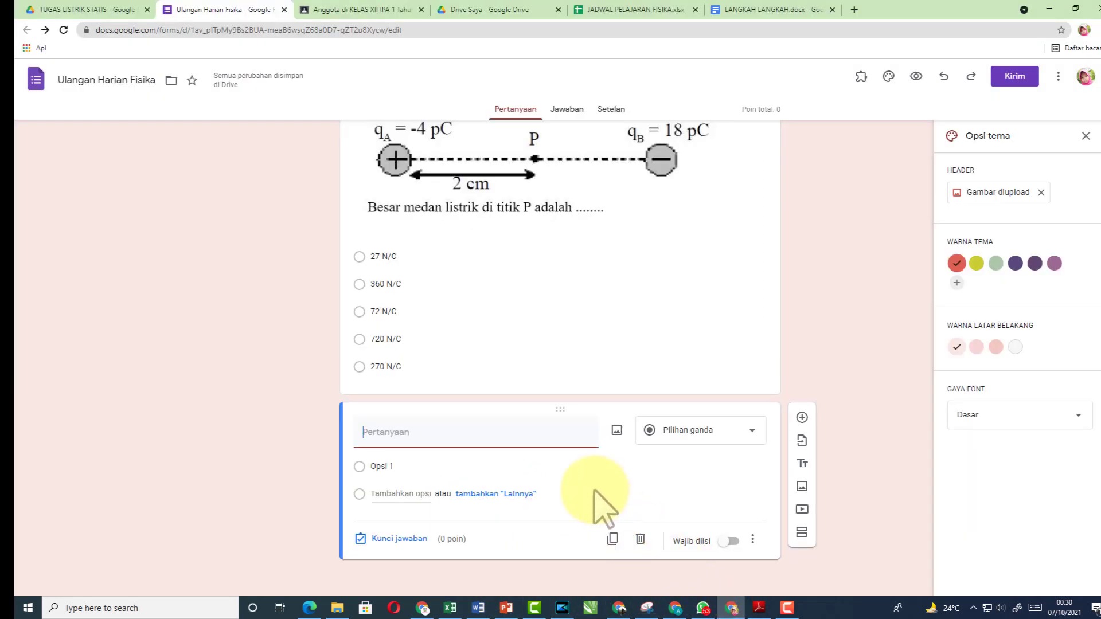
Upload the soal no 4 image of the 600V question into the blank question
{"action": "left_click", "coordinate": [618, 431]}
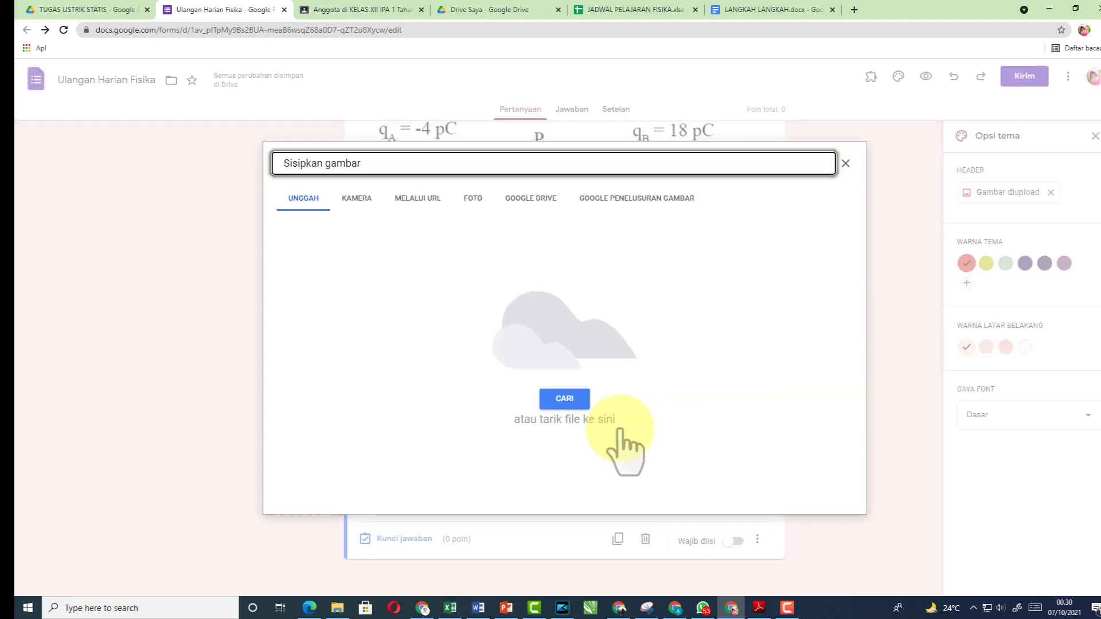
{"action": "left_click", "coordinate": [564, 399]}
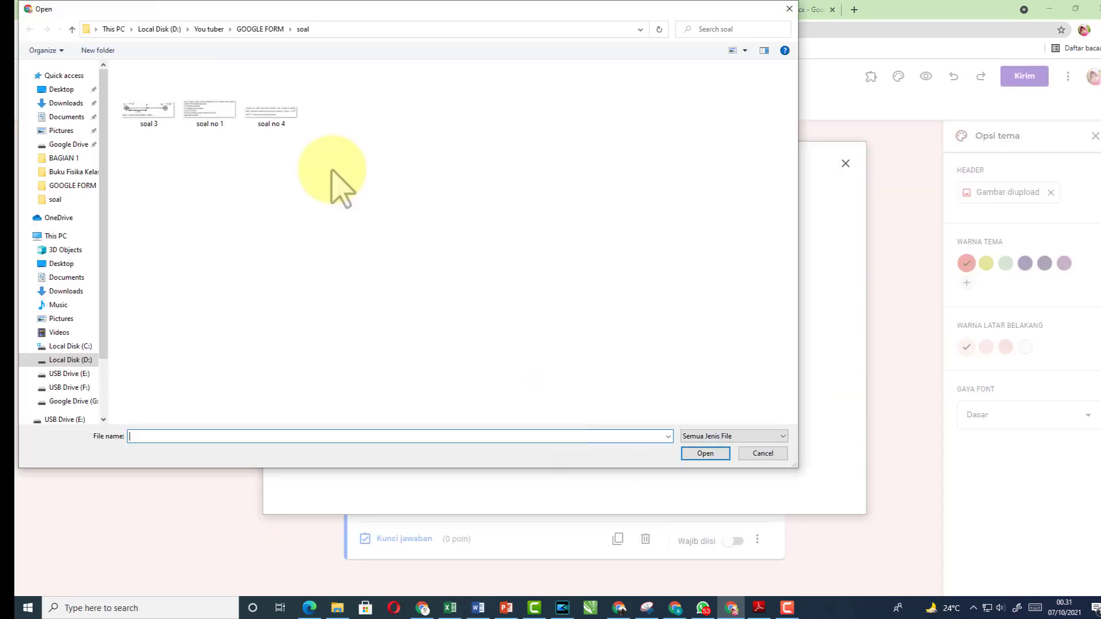
{"action": "left_click", "coordinate": [268, 109]}
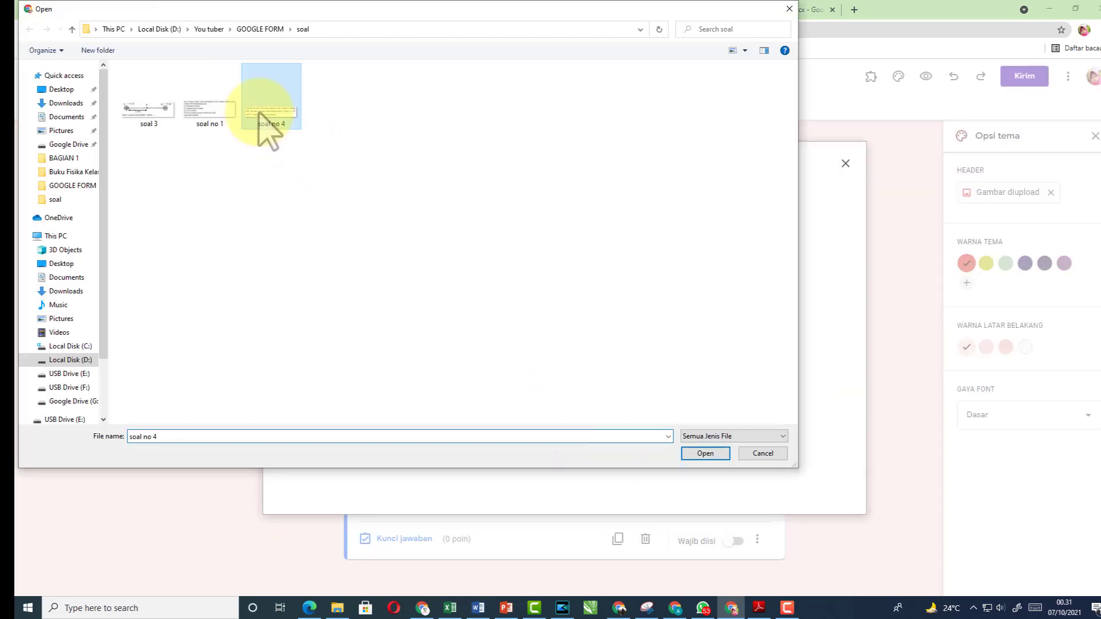
{"action": "left_click", "coordinate": [705, 453]}
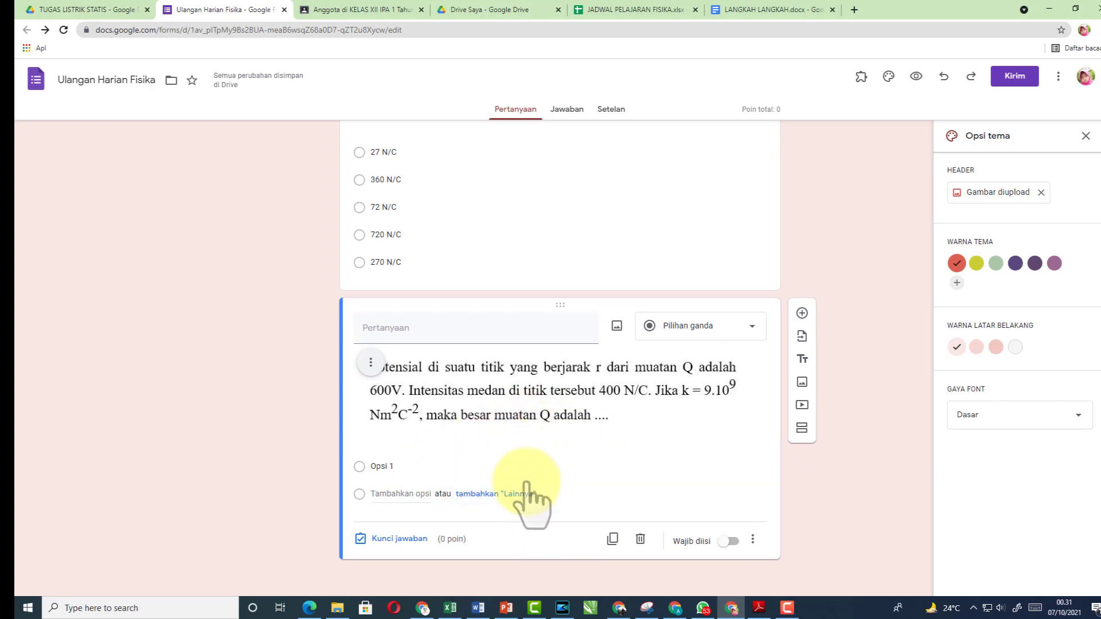
Remove the A–E lettering from question 3's five answer options in Word
{"action": "left_click", "coordinate": [482, 612]}
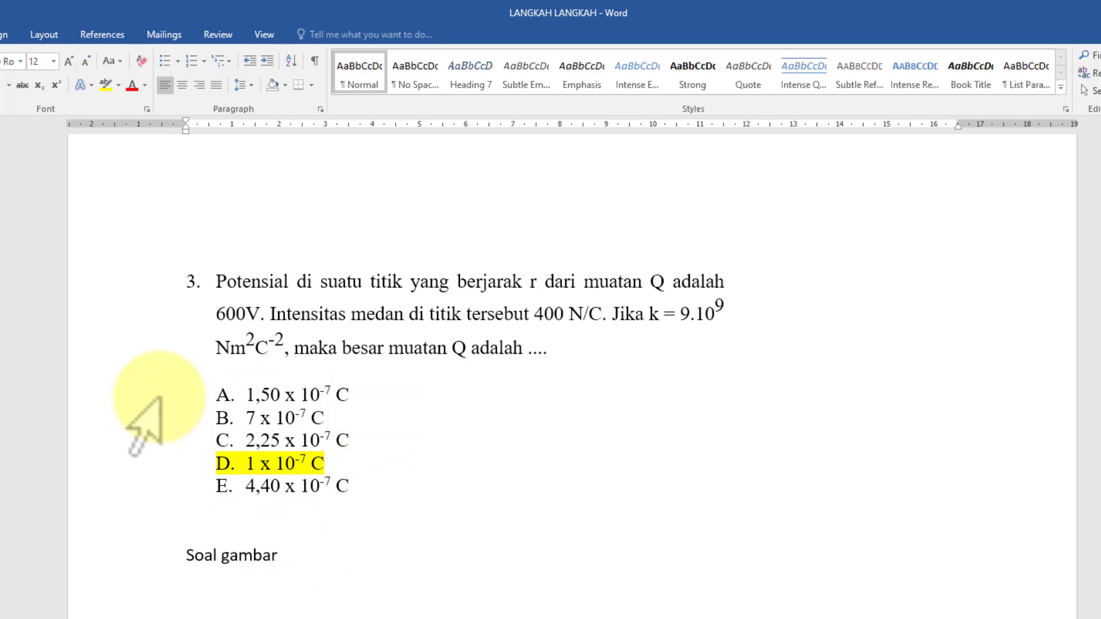
{"action": "left_click", "coordinate": [154, 417]}
{"action": "left_click_drag", "start_coordinate": [170, 459], "coordinate": [164, 404]}
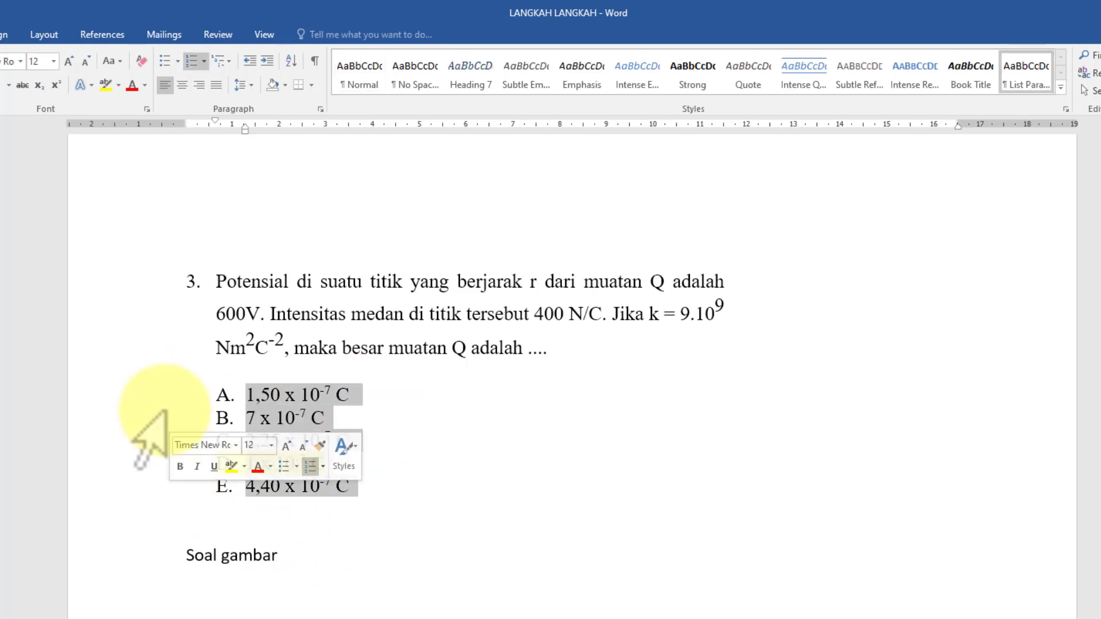
{"action": "left_click", "coordinate": [204, 62]}
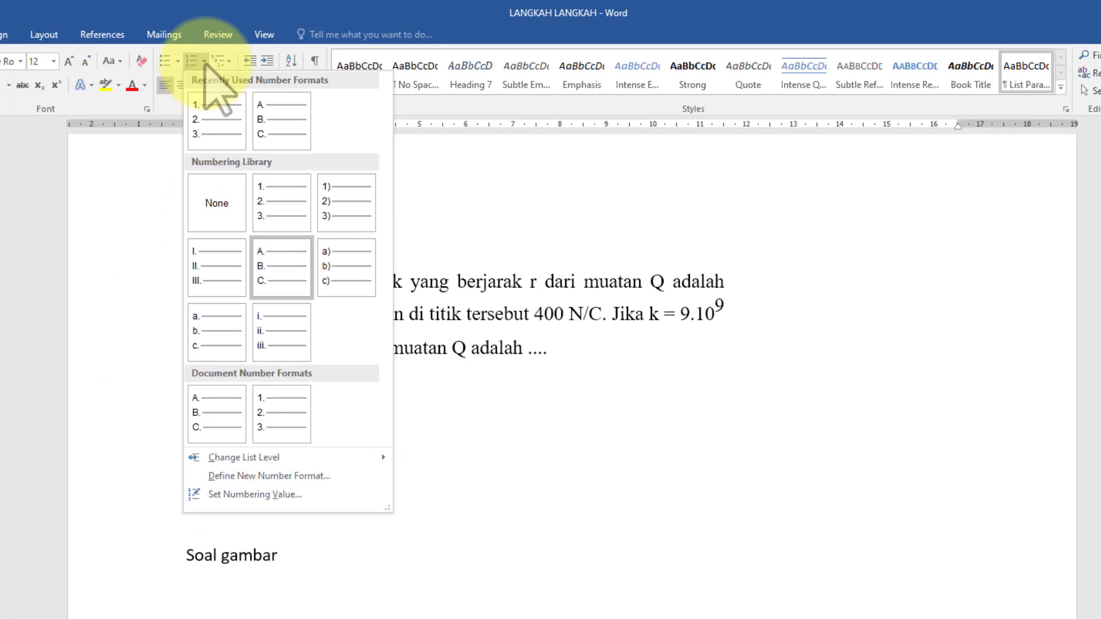
{"action": "left_click", "coordinate": [215, 216]}
Insert a blank line after each of the first four answer options
{"action": "left_click", "coordinate": [314, 396]}
{"action": "key", "text": "Return"}
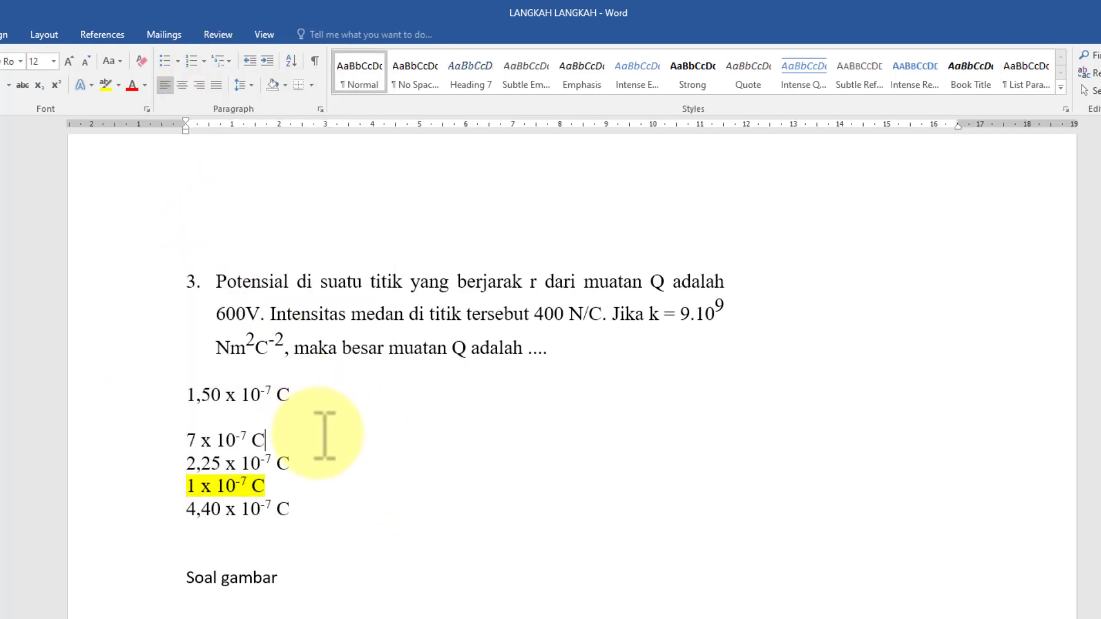
{"action": "key", "text": "Return"}
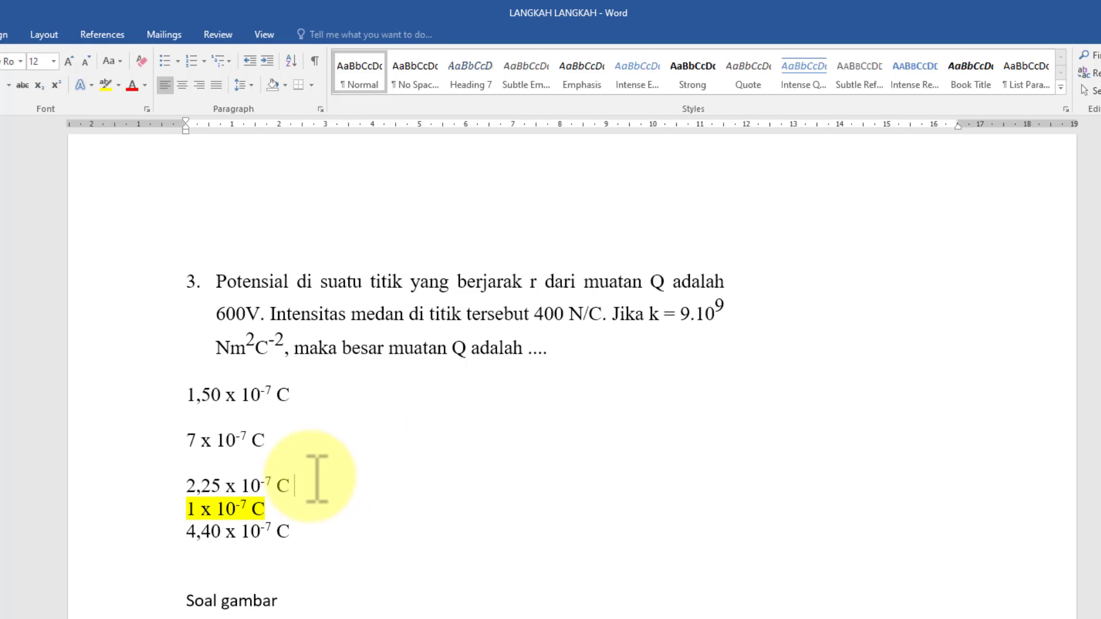
{"action": "key", "text": "Return"}
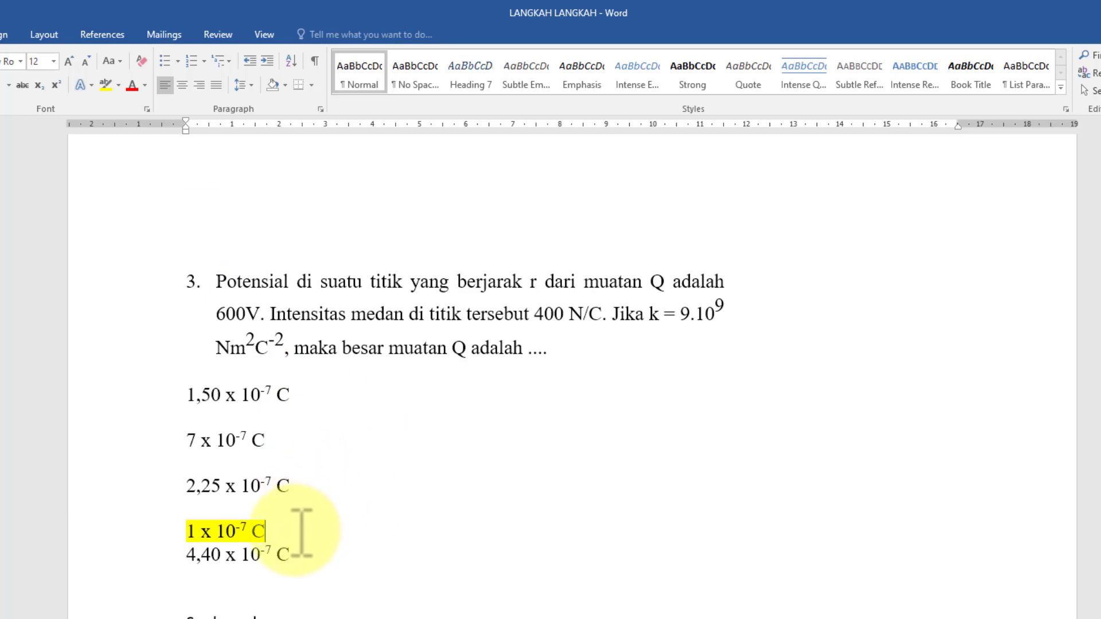
{"action": "key", "text": "Return"}
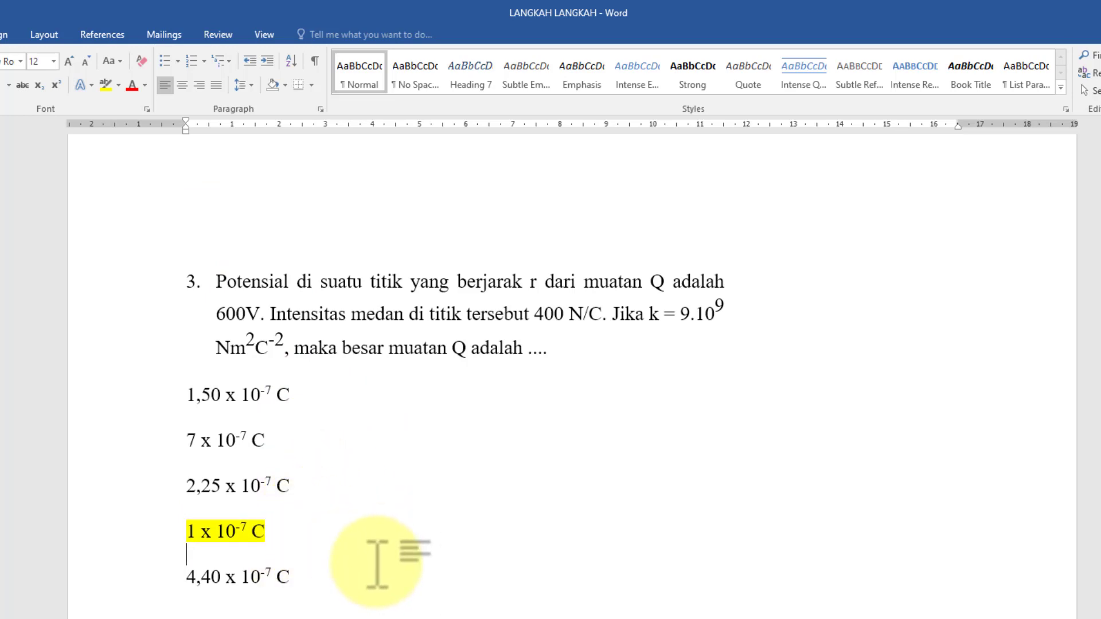
{"action": "left_click", "coordinate": [466, 618]}
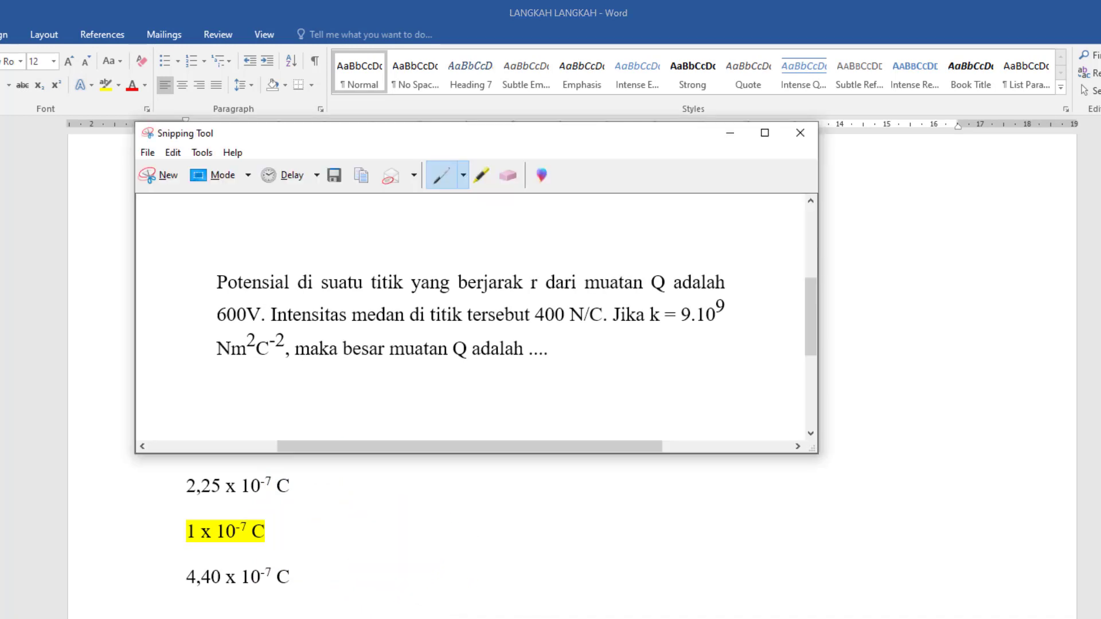
Snip the 1,50 x 10-7 C option and save it as 'soal no 4 a'
{"action": "left_click", "coordinate": [168, 176]}
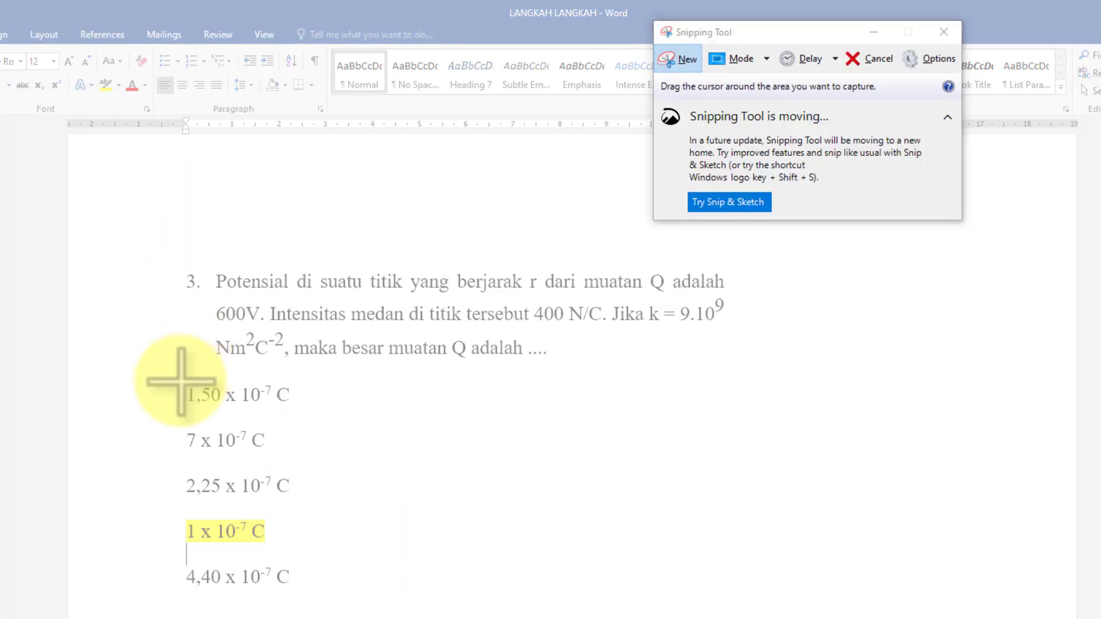
{"action": "left_click_drag", "start_coordinate": [180, 381], "coordinate": [294, 406]}
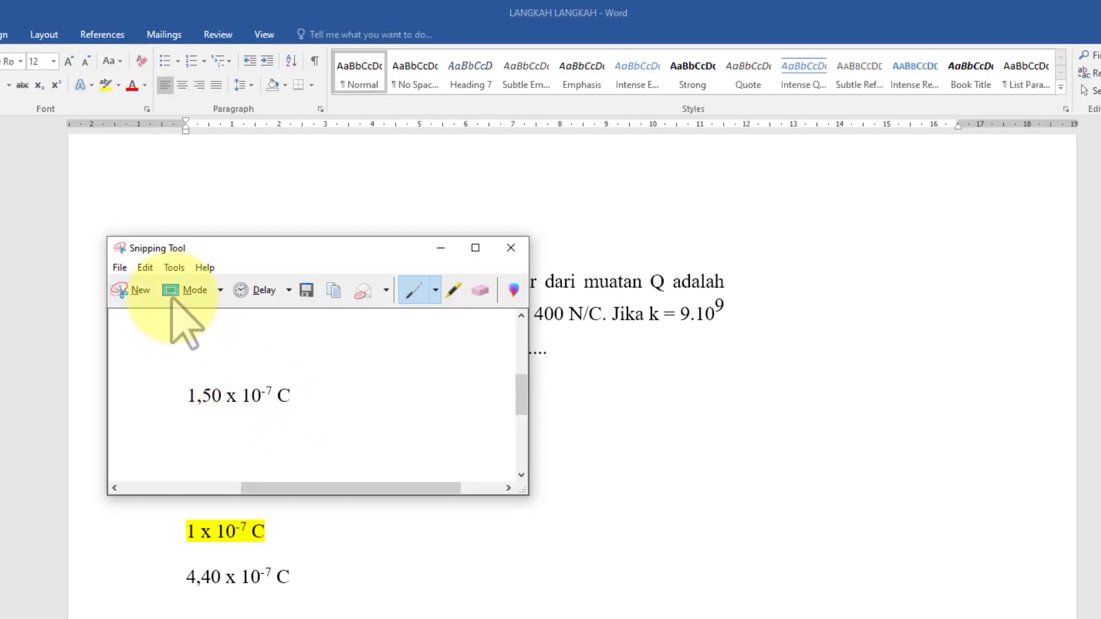
{"action": "left_click", "coordinate": [306, 290]}
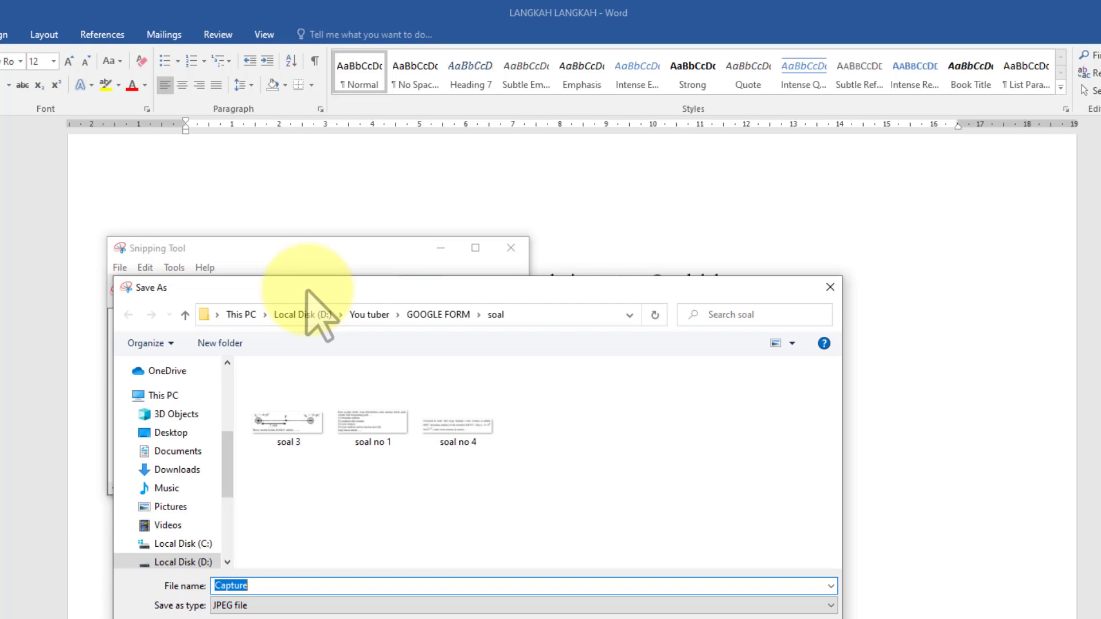
{"action": "type", "text": "soal no"}
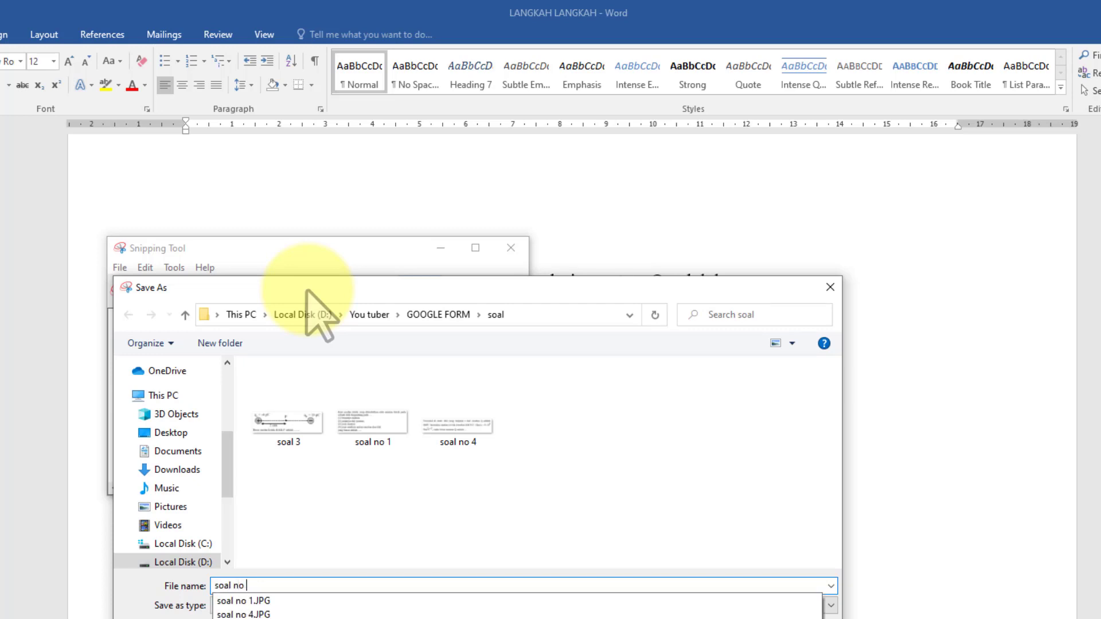
{"action": "type", "text": " 4 a"}
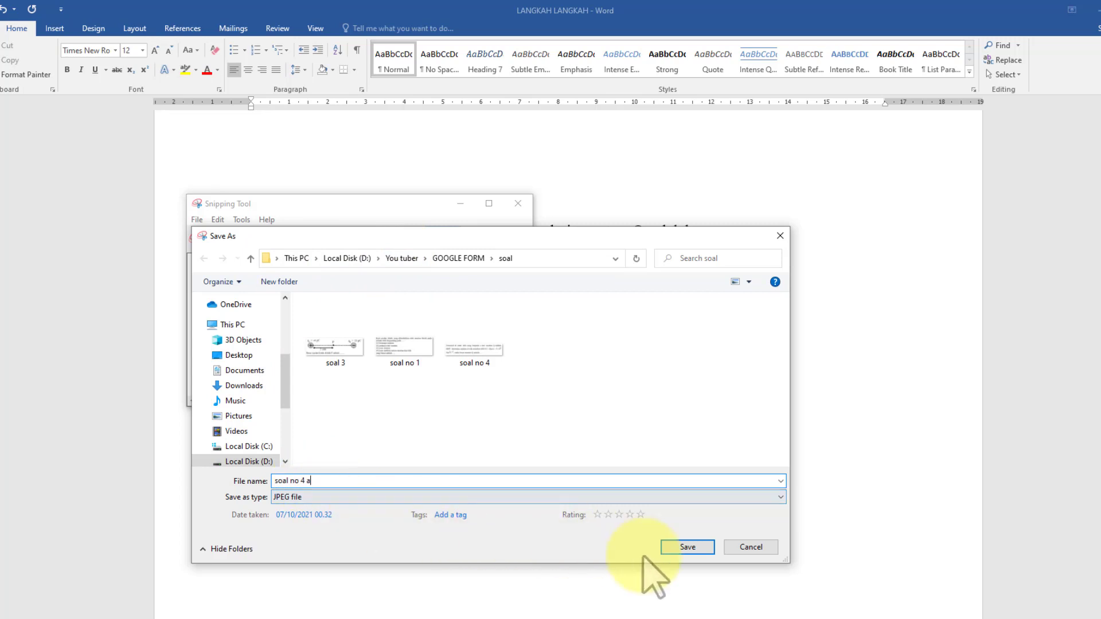
{"action": "left_click", "coordinate": [687, 548]}
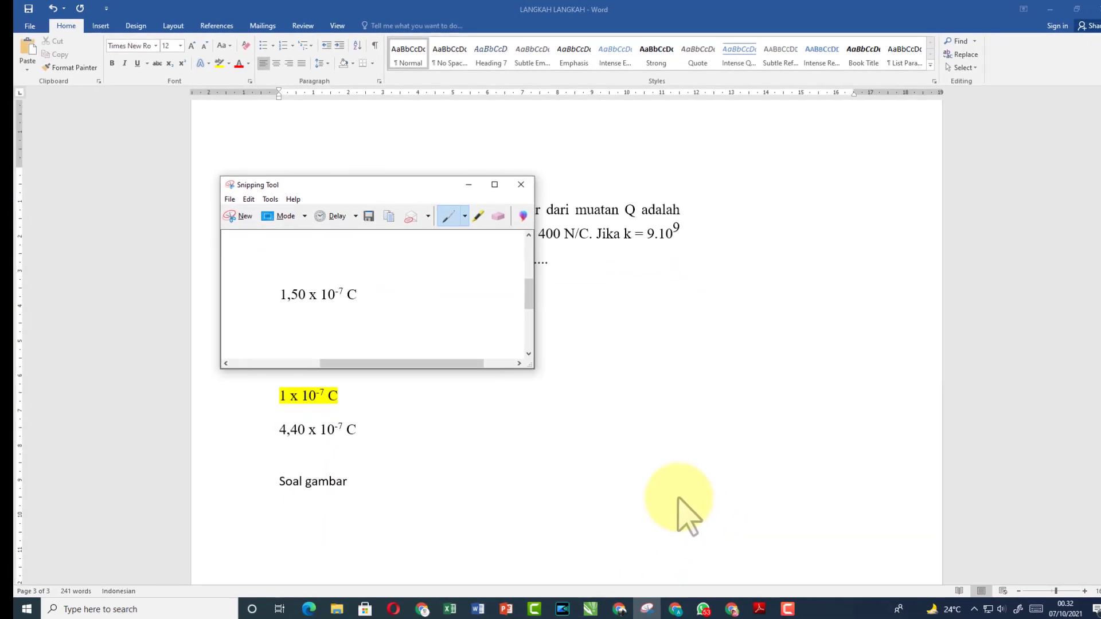
Snip the 7 x 10-7 C option and save it as 'soal no 4 b'
{"action": "left_click_drag", "start_coordinate": [379, 185], "coordinate": [685, 207]}
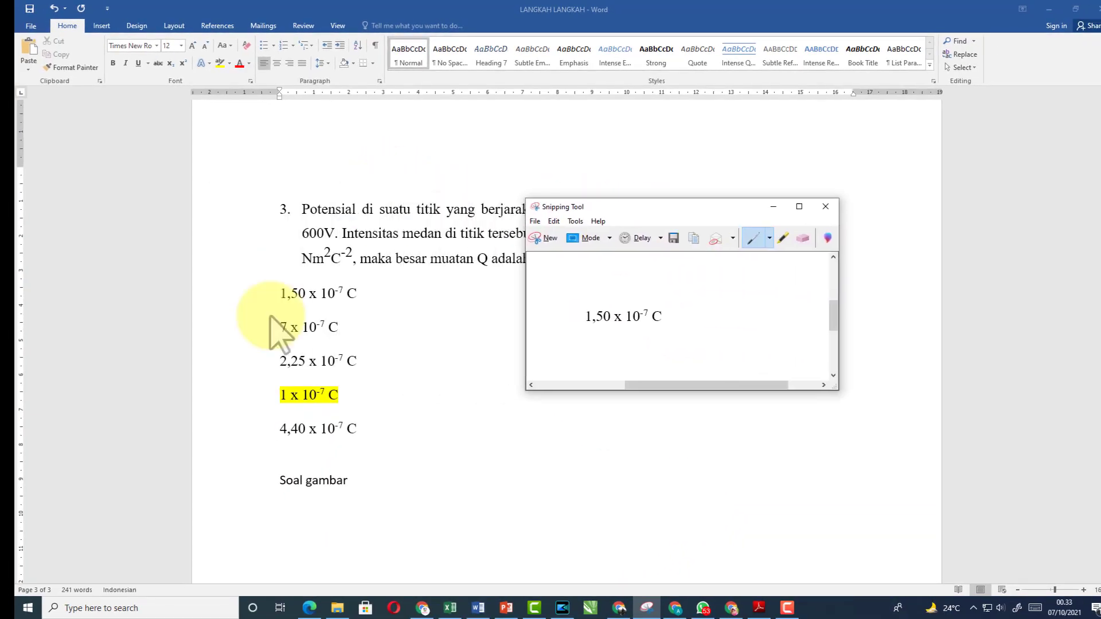
{"action": "left_click", "coordinate": [552, 239]}
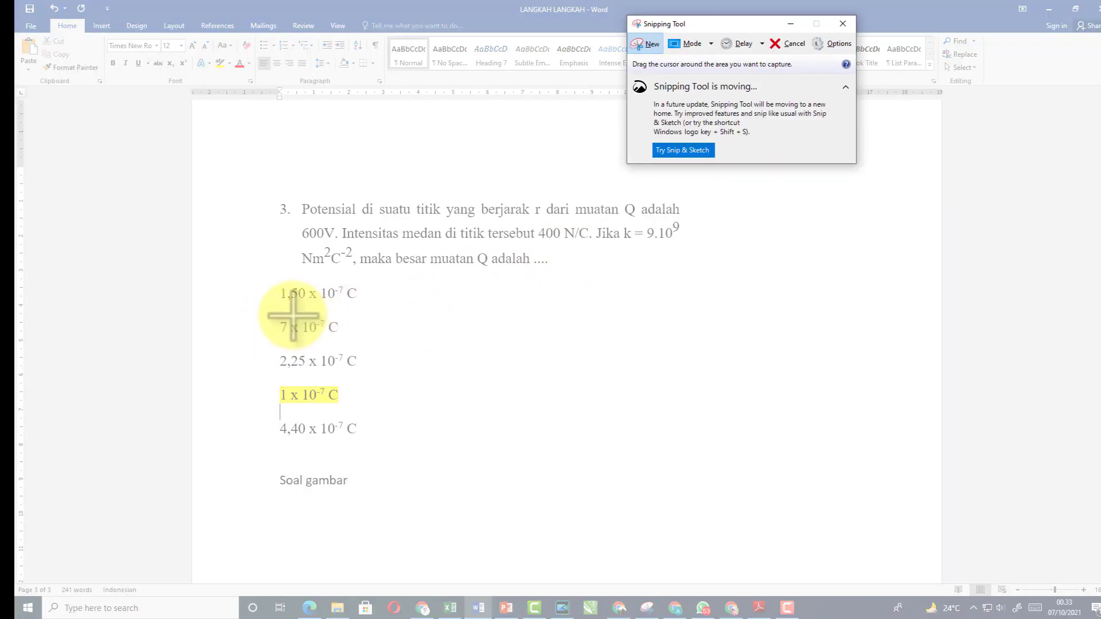
{"action": "left_click_drag", "start_coordinate": [278, 316], "coordinate": [346, 338]}
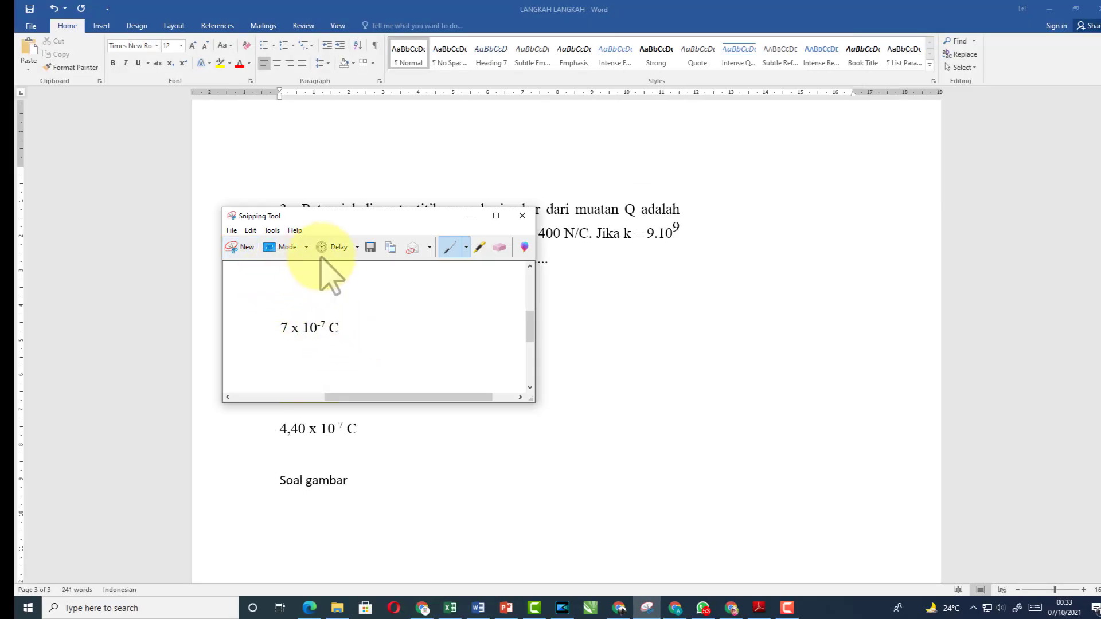
{"action": "left_click", "coordinate": [370, 248]}
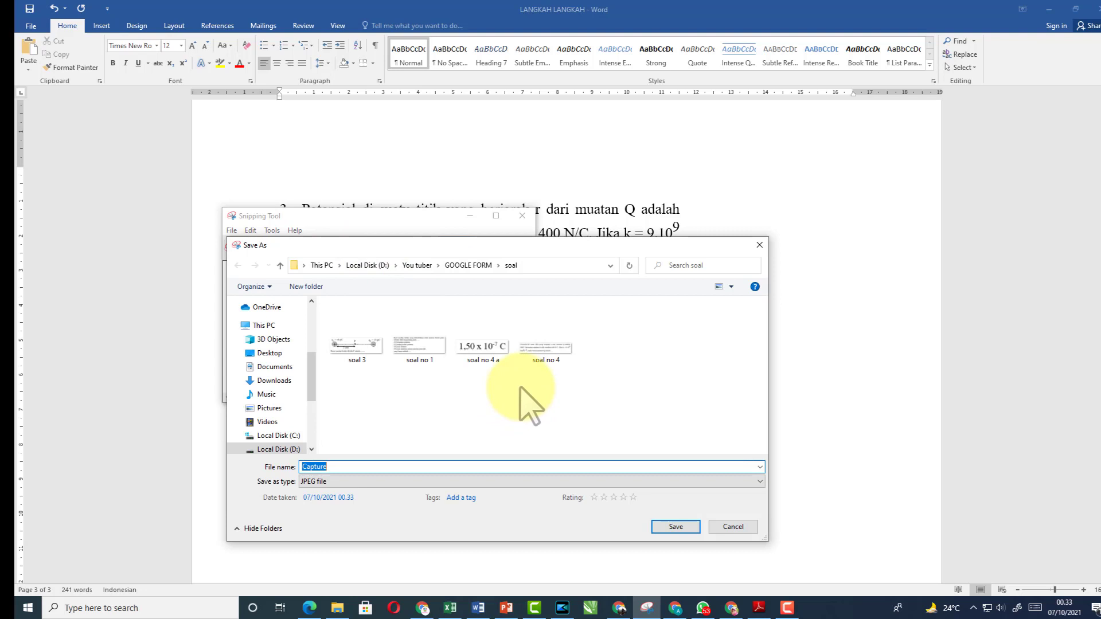
{"action": "left_click", "coordinate": [485, 360]}
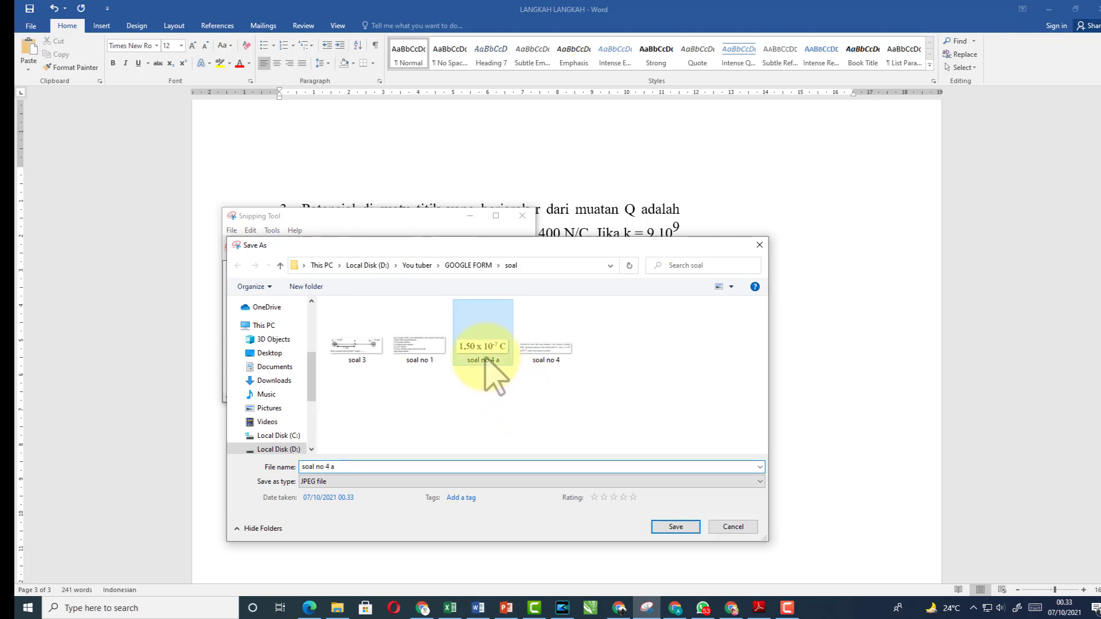
{"action": "left_click", "coordinate": [381, 467]}
{"action": "key", "text": "BackSpace"}
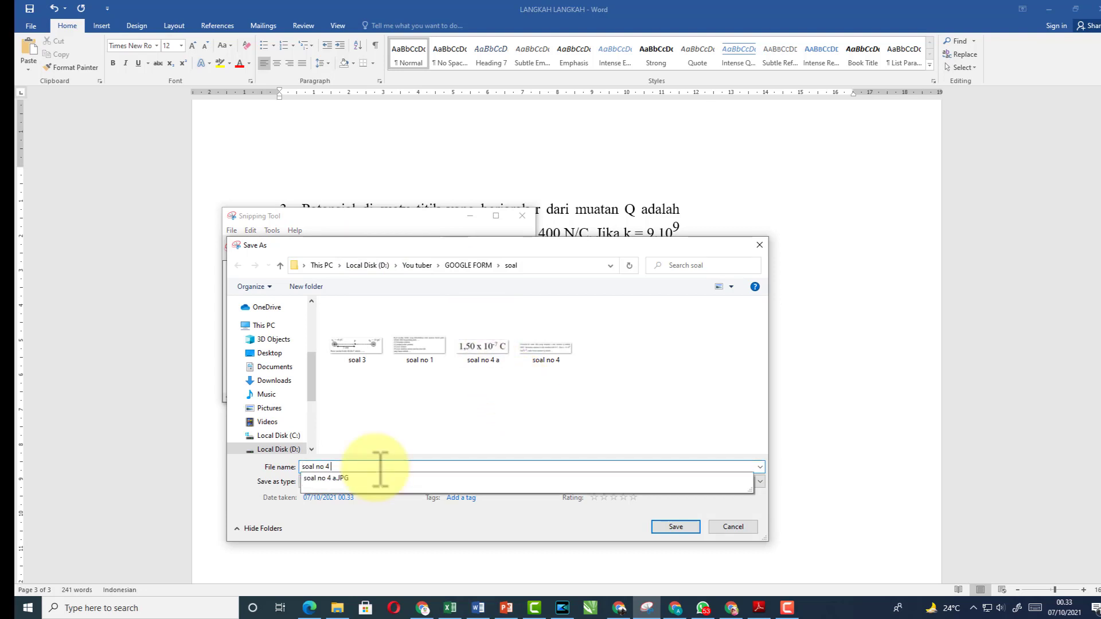
{"action": "type", "text": "b"}
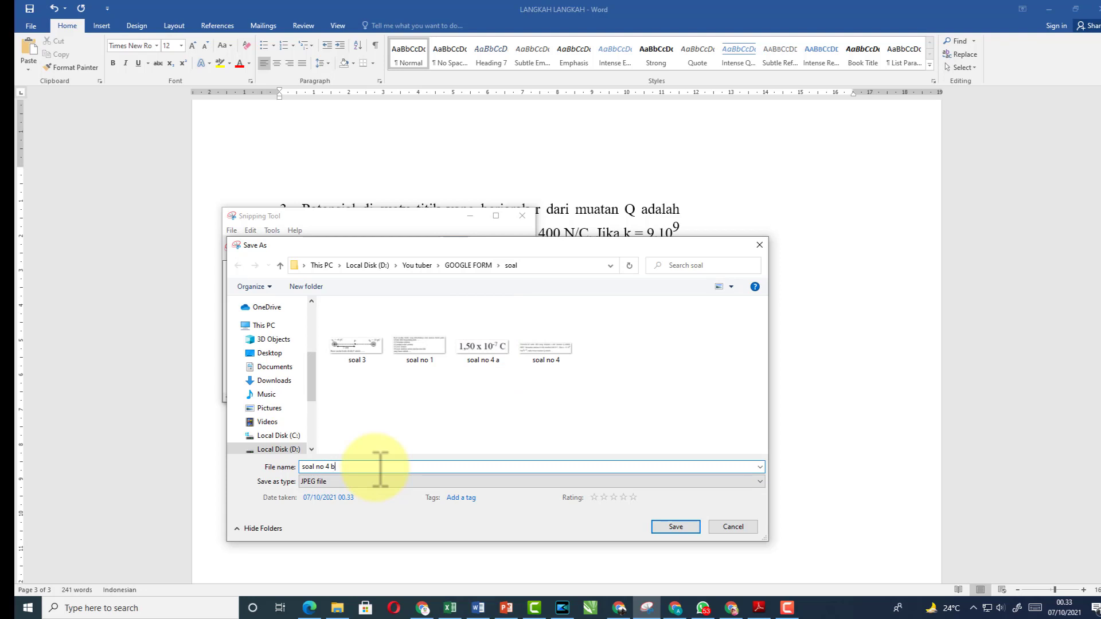
{"action": "left_click", "coordinate": [675, 526]}
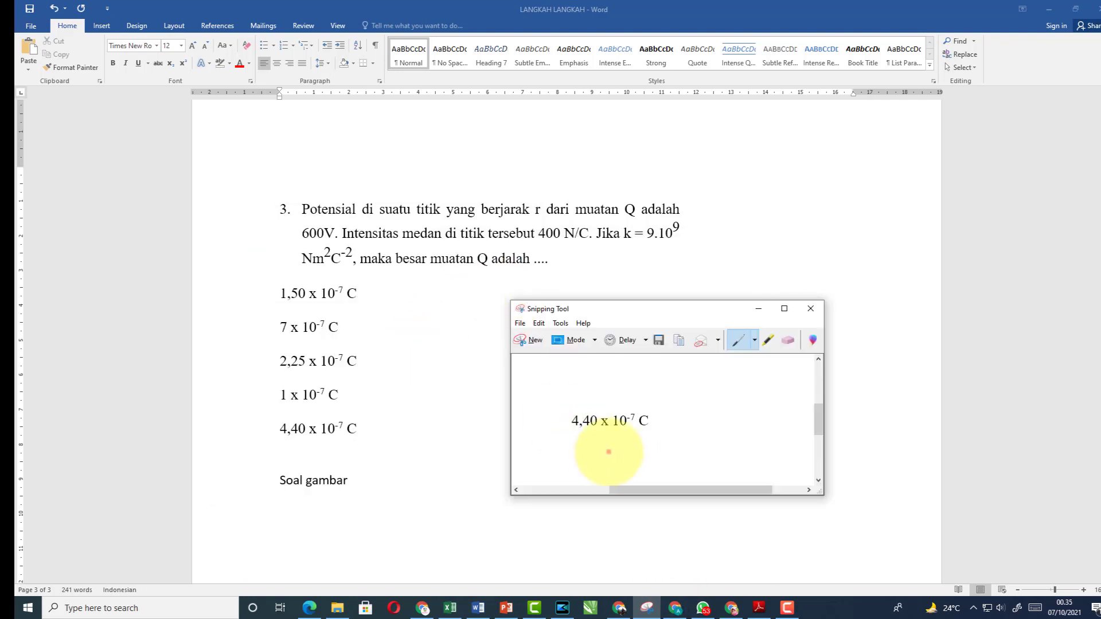
{"action": "left_click", "coordinate": [731, 609]}
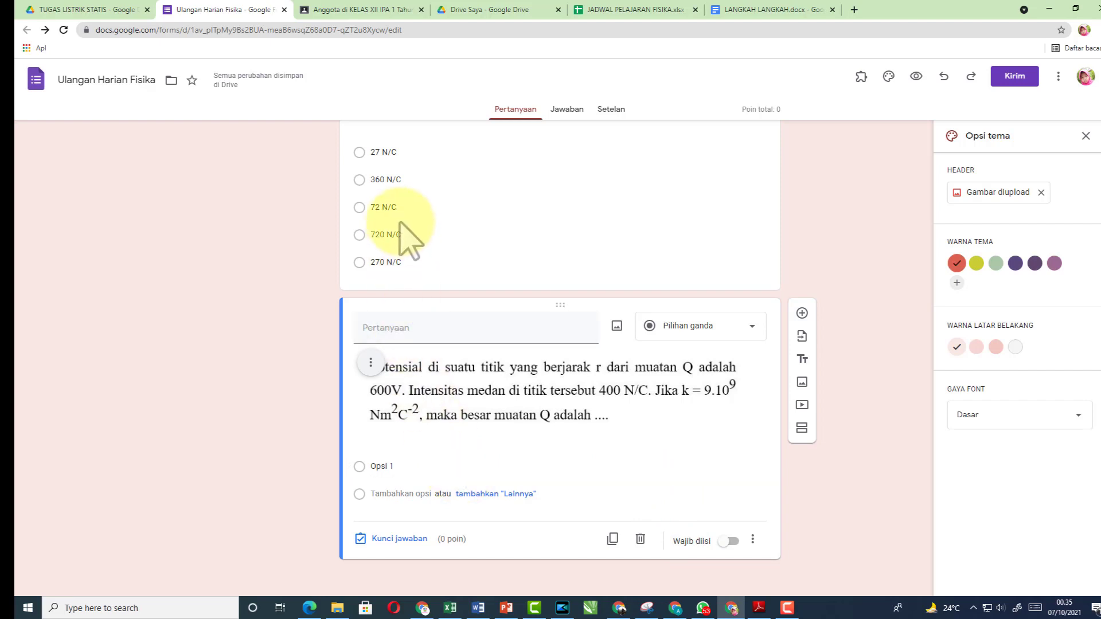
Attach the 'soal no 4 a' image to the question's first answer option
{"action": "left_click", "coordinate": [420, 467]}
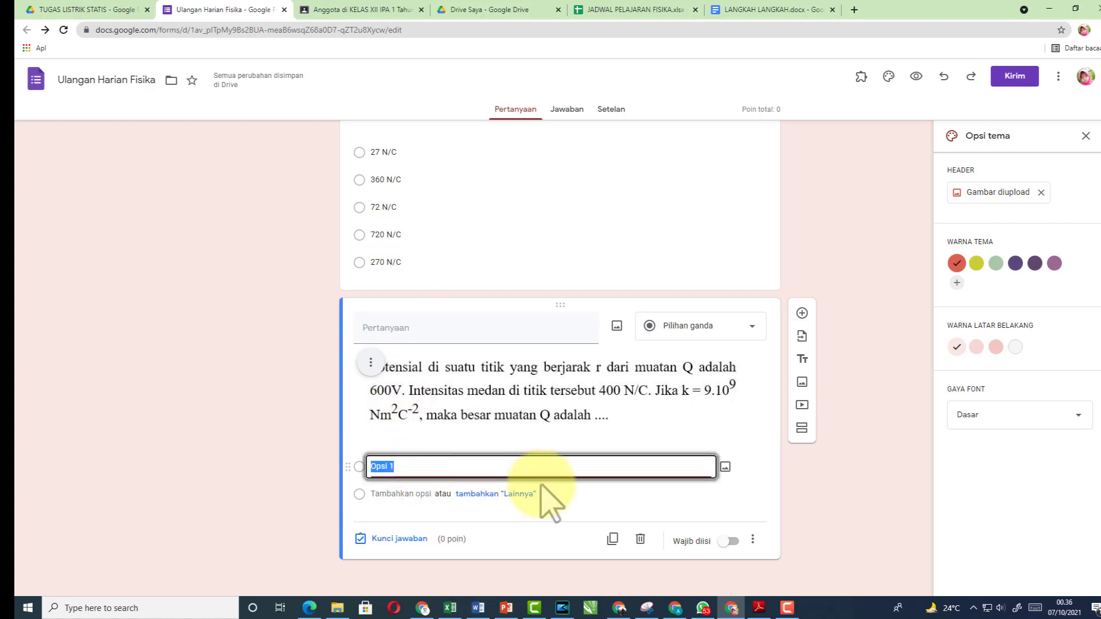
{"action": "left_click", "coordinate": [725, 467]}
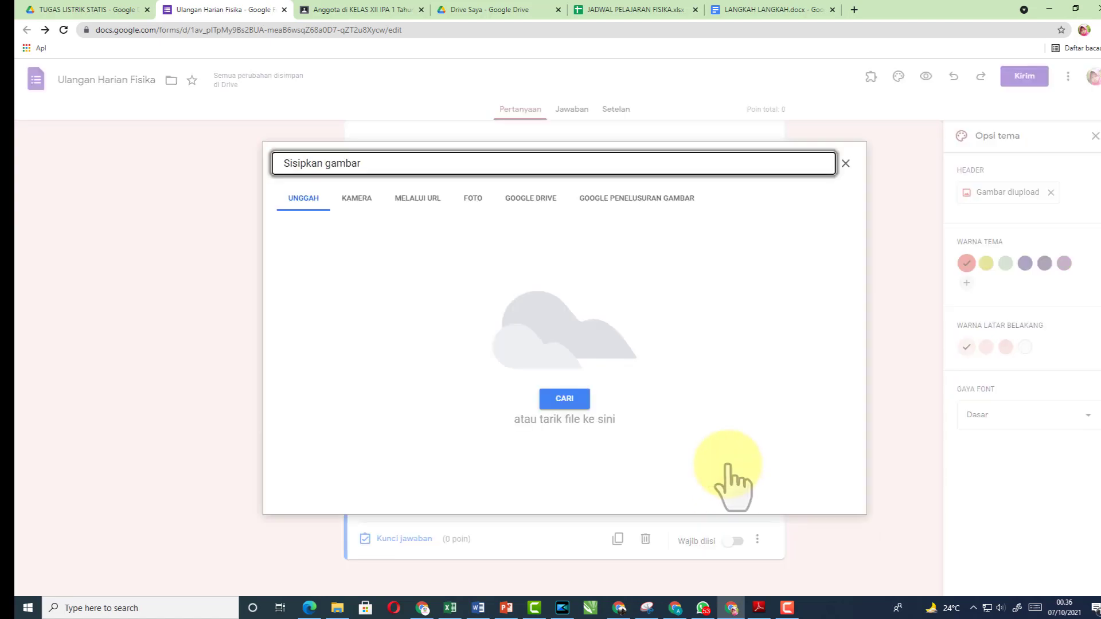
{"action": "left_click", "coordinate": [565, 399]}
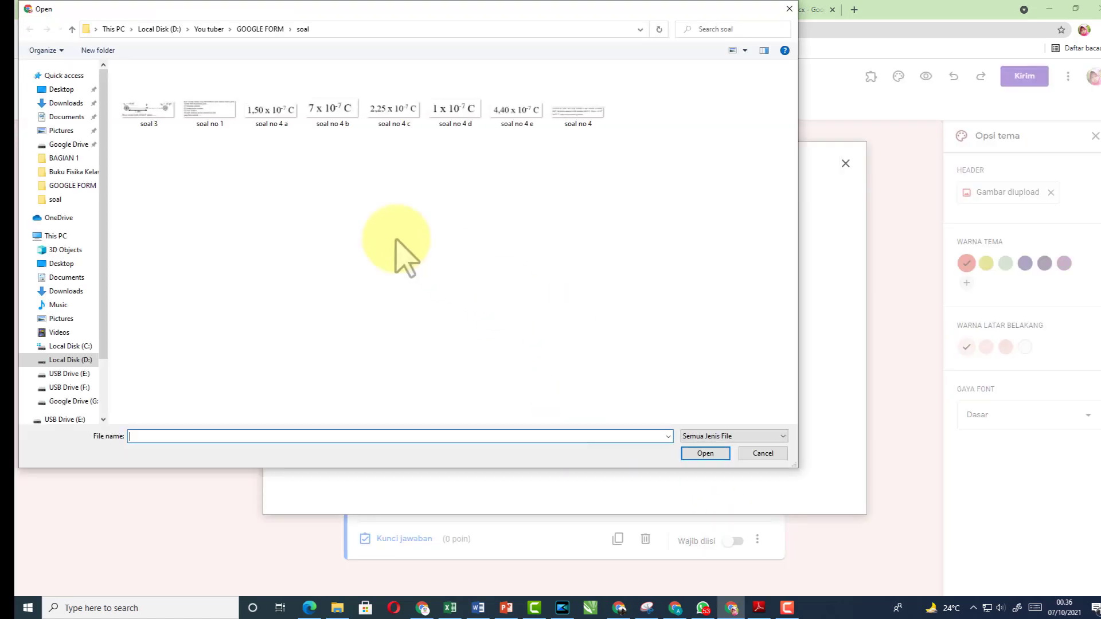
{"action": "left_click", "coordinate": [272, 115]}
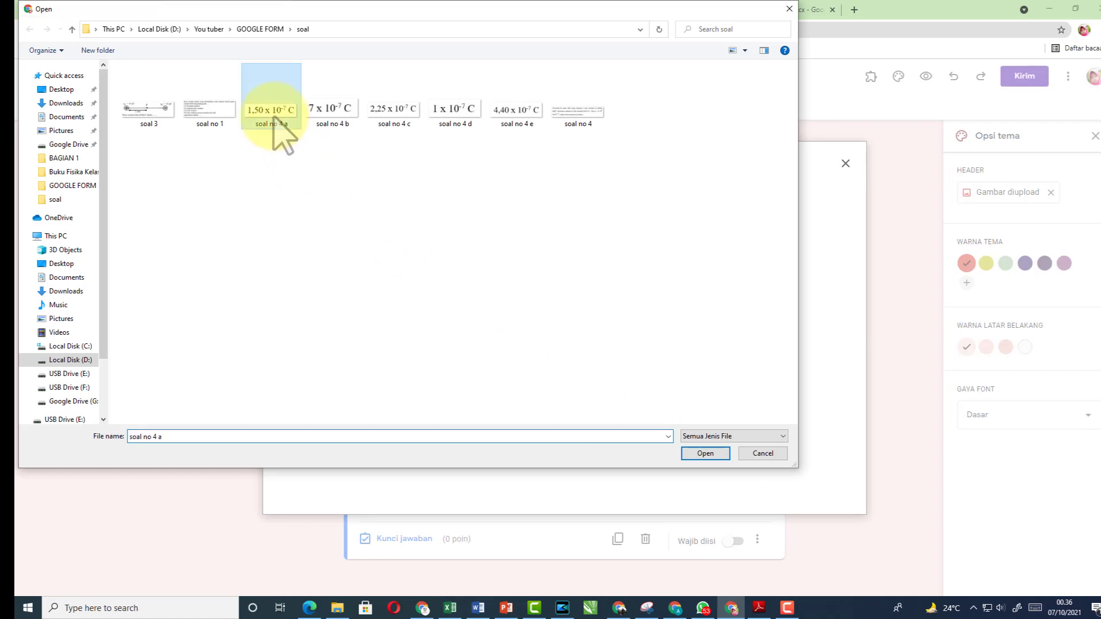
{"action": "left_click", "coordinate": [705, 454]}
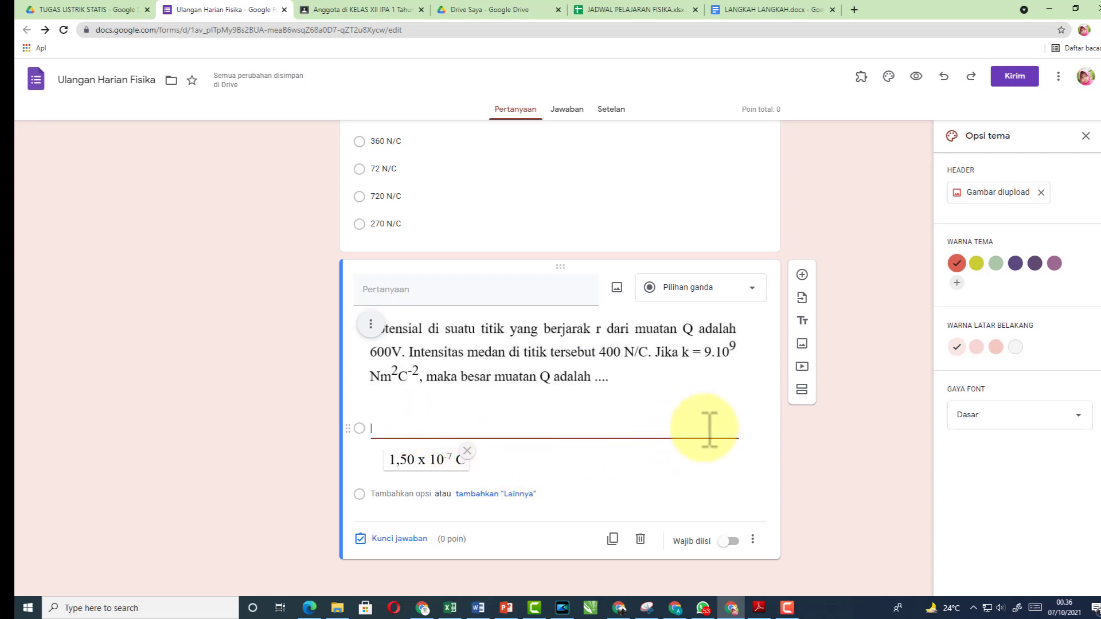
Add more answer options and attach the 'soal no 4 b' image to the third
{"action": "left_click", "coordinate": [479, 494]}
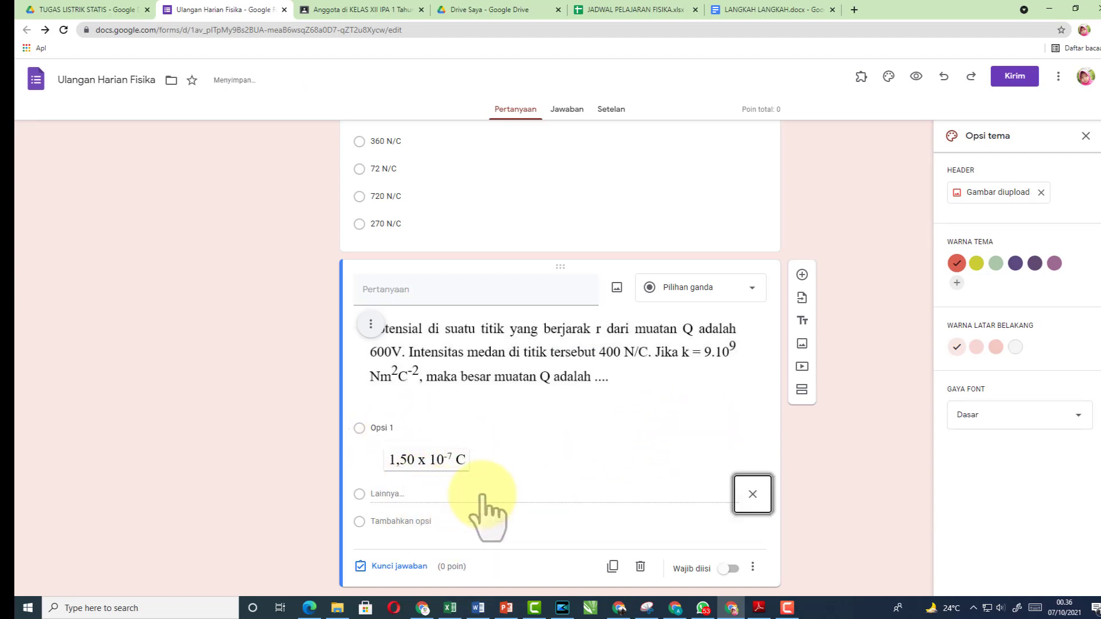
{"action": "left_click", "coordinate": [464, 519]}
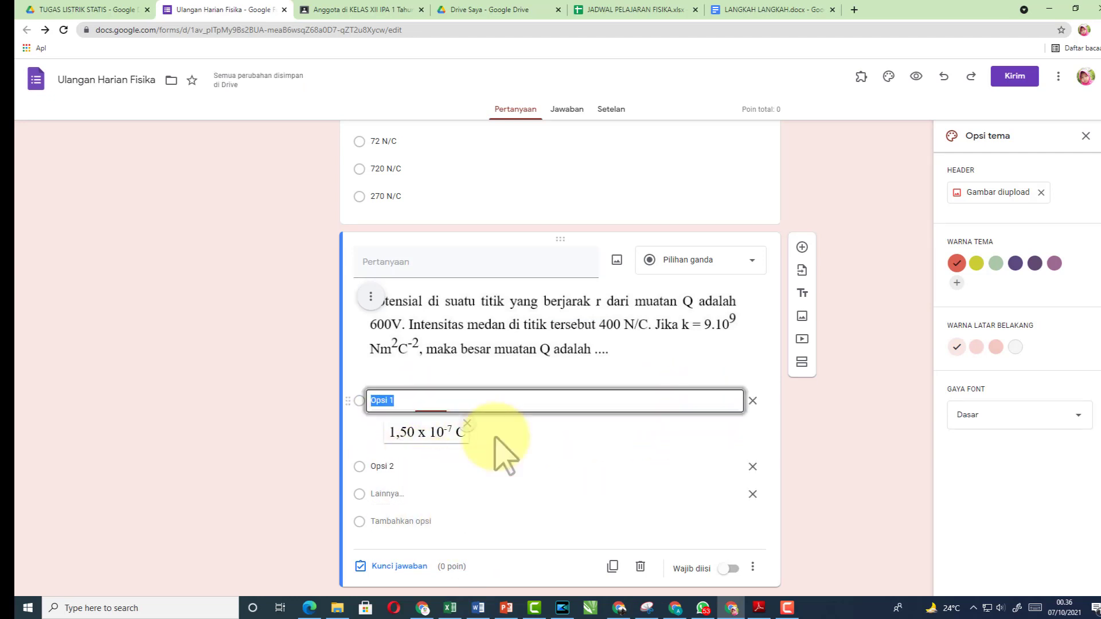
{"action": "left_click", "coordinate": [396, 521]}
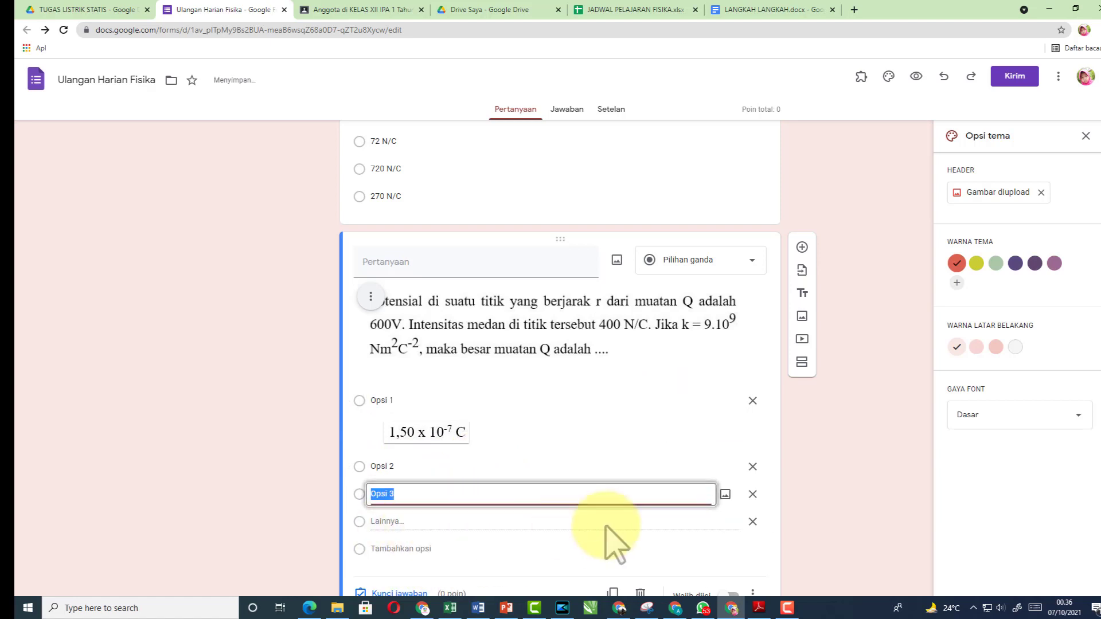
{"action": "left_click", "coordinate": [725, 495]}
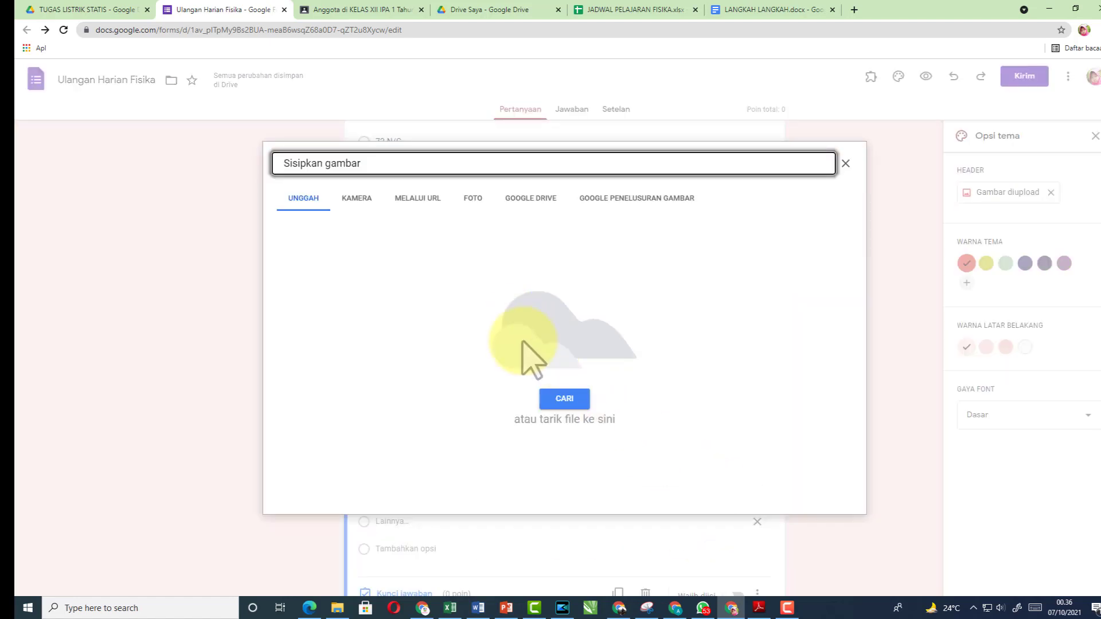
{"action": "left_click", "coordinate": [562, 397]}
{"action": "left_click", "coordinate": [320, 117]}
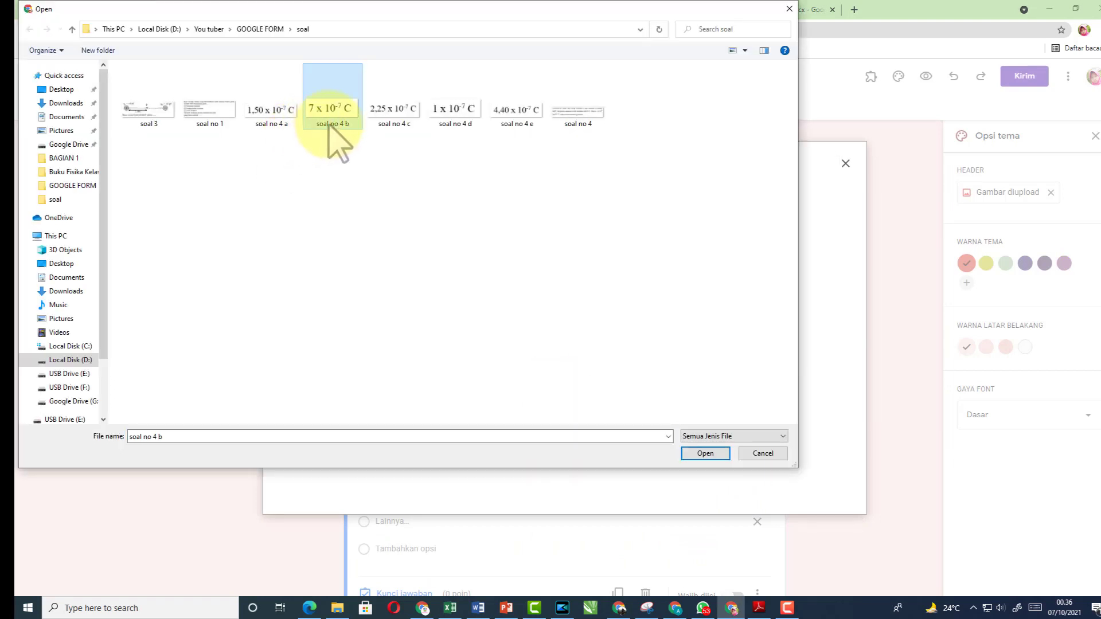
{"action": "left_click", "coordinate": [723, 455]}
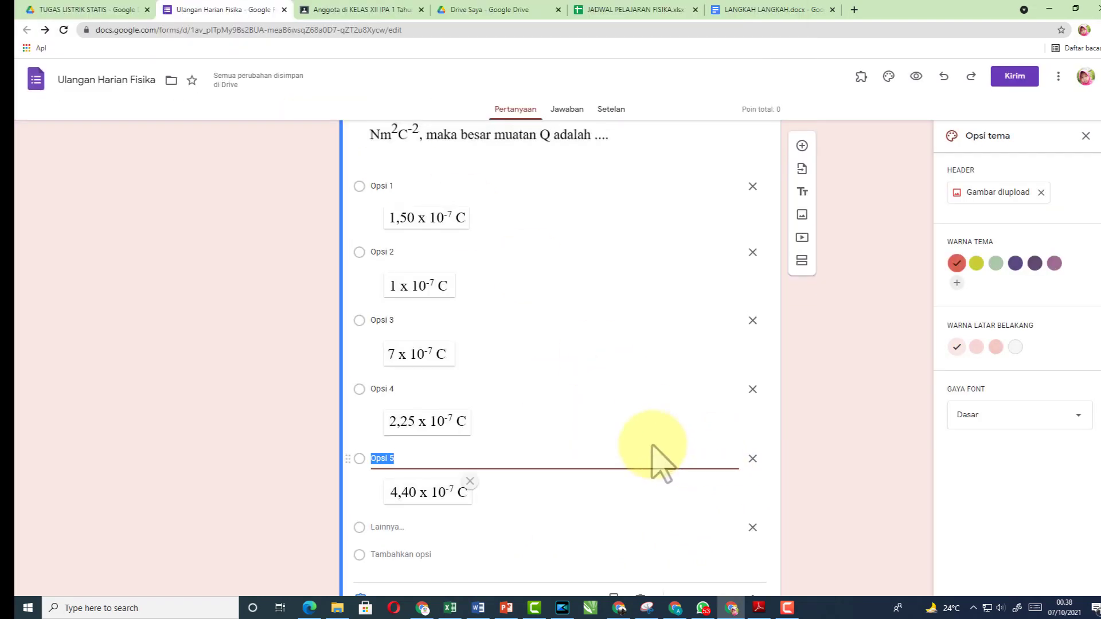
{"action": "scroll", "coordinate": [660, 462], "scroll_direction": "up", "scroll_amount": 4}
{"action": "scroll", "coordinate": [659, 461], "scroll_direction": "down", "scroll_amount": 3}
{"action": "scroll", "coordinate": [660, 462], "scroll_direction": "down", "scroll_amount": 2}
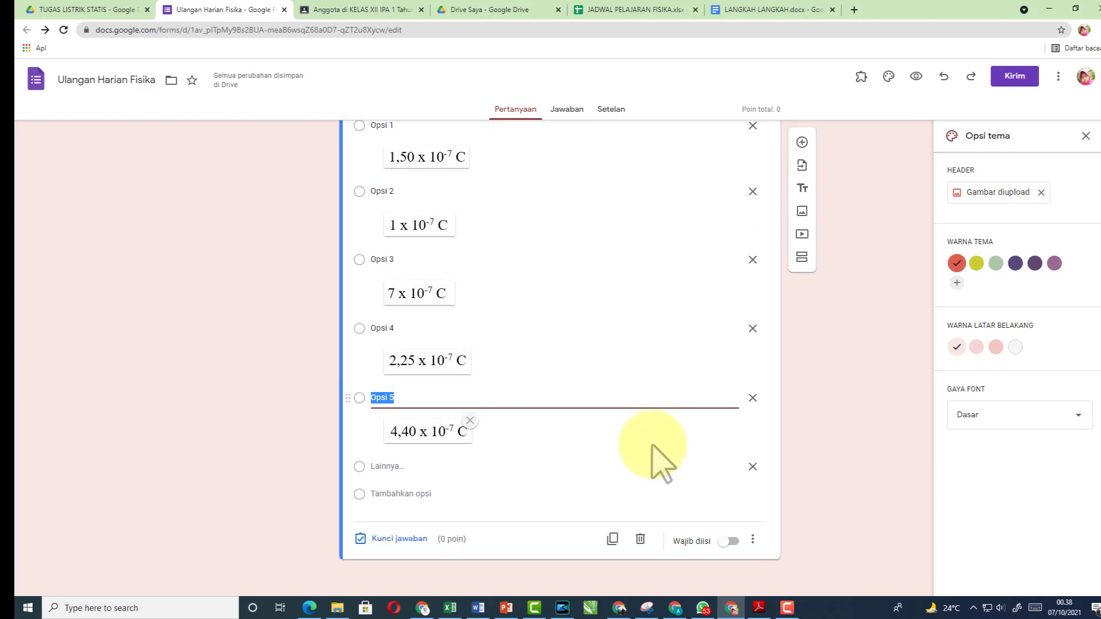
{"action": "scroll", "coordinate": [662, 463], "scroll_direction": "up", "scroll_amount": 6}
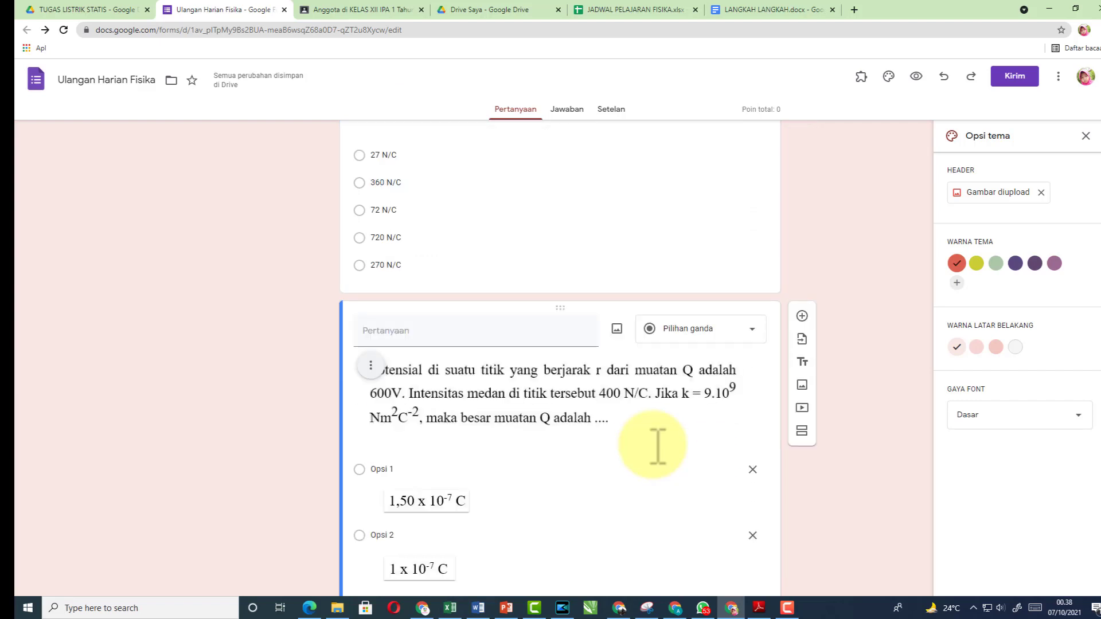
{"action": "scroll", "coordinate": [657, 447], "scroll_direction": "up", "scroll_amount": 6}
{"action": "scroll", "coordinate": [657, 446], "scroll_direction": "up", "scroll_amount": 4}
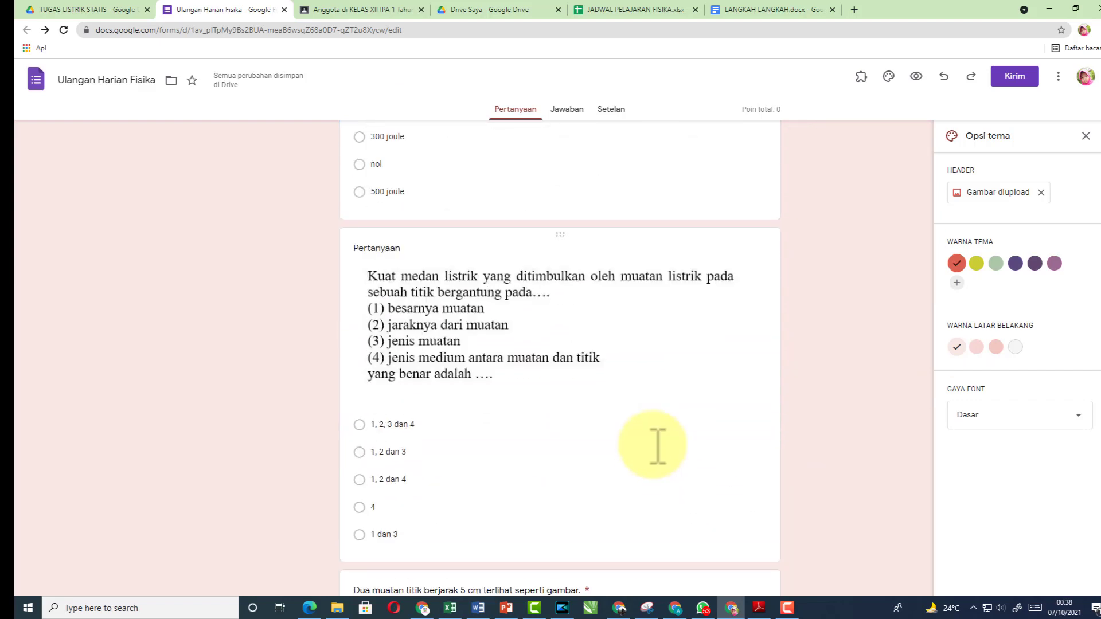
{"action": "scroll", "coordinate": [658, 446], "scroll_direction": "up", "scroll_amount": 8}
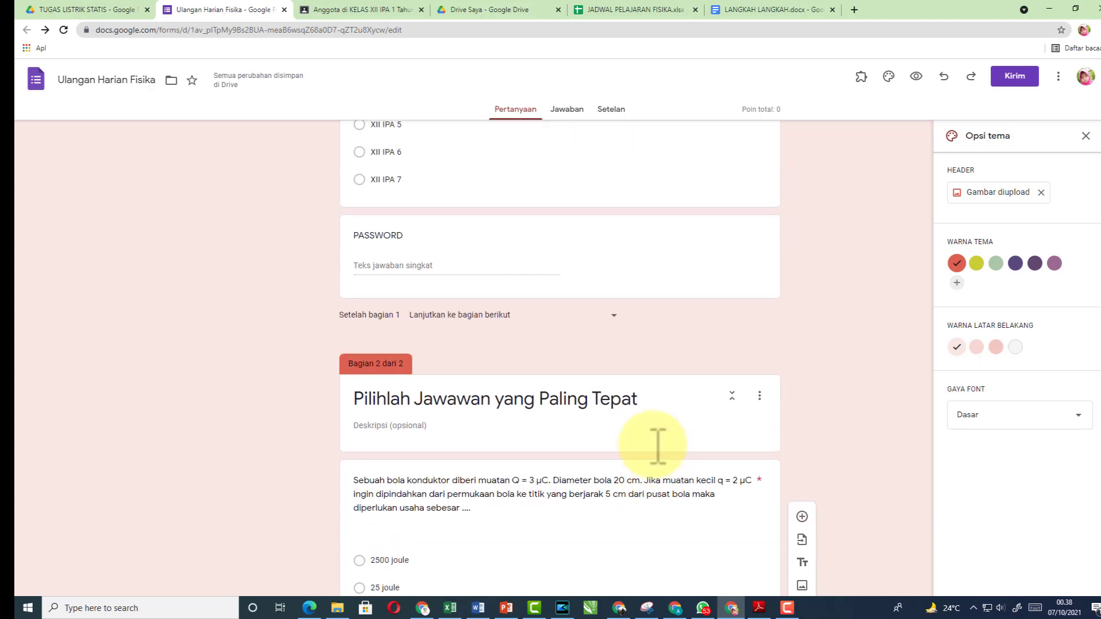
{"action": "scroll", "coordinate": [658, 446], "scroll_direction": "down", "scroll_amount": 2}
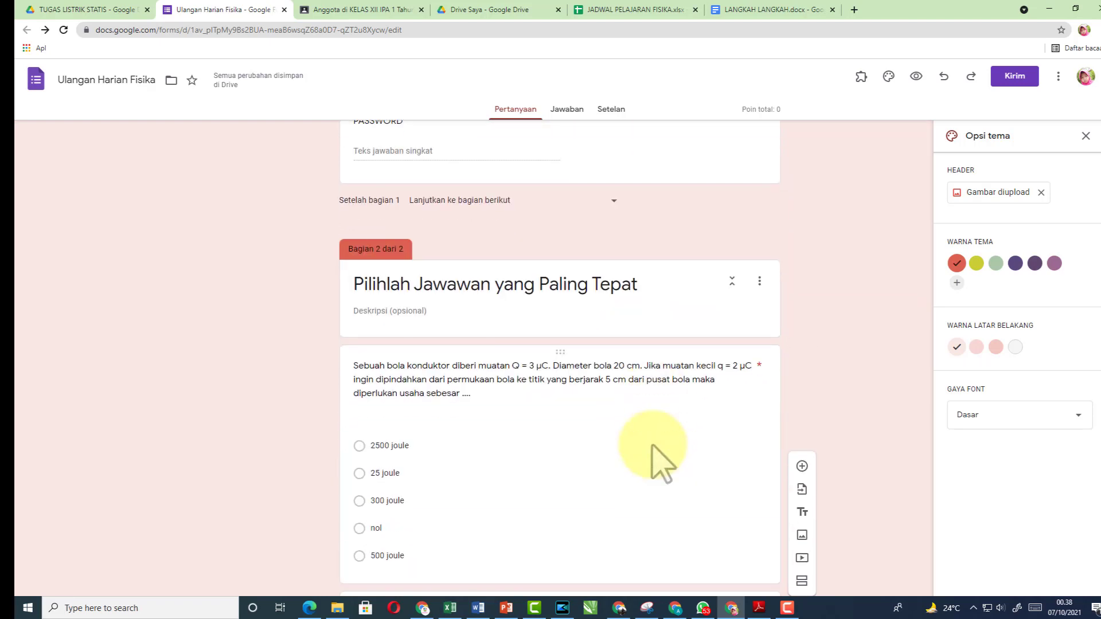
{"action": "scroll", "coordinate": [652, 447], "scroll_direction": "down", "scroll_amount": 4}
{"action": "scroll", "coordinate": [652, 446], "scroll_direction": "up", "scroll_amount": 2}
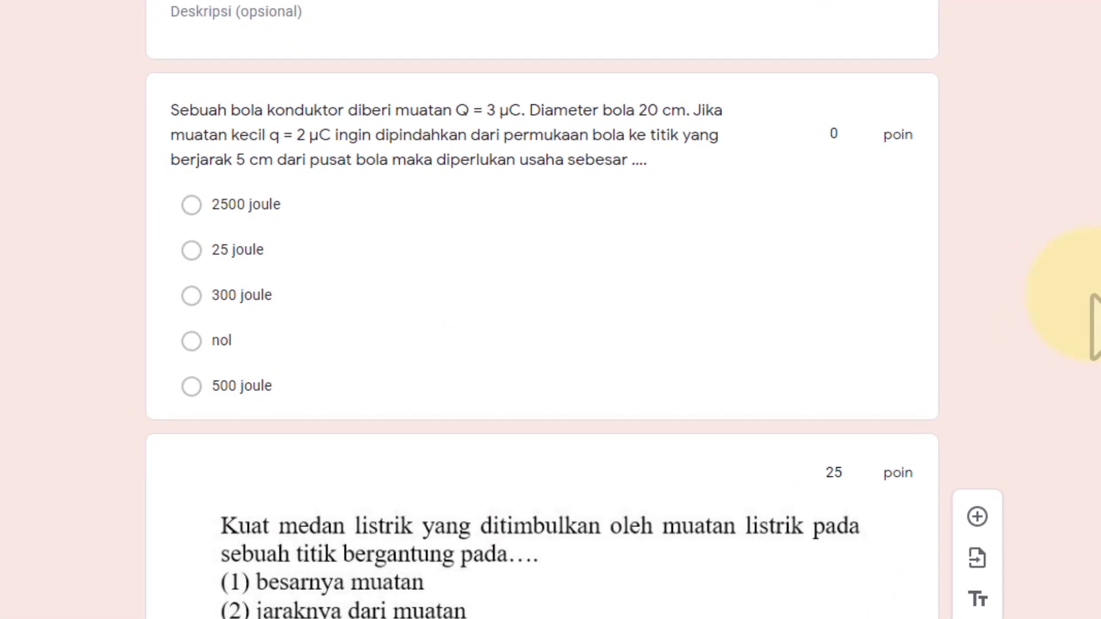
Key the conductor sphere question to 'nol' and make it worth 25 points
{"action": "left_click", "coordinate": [408, 301]}
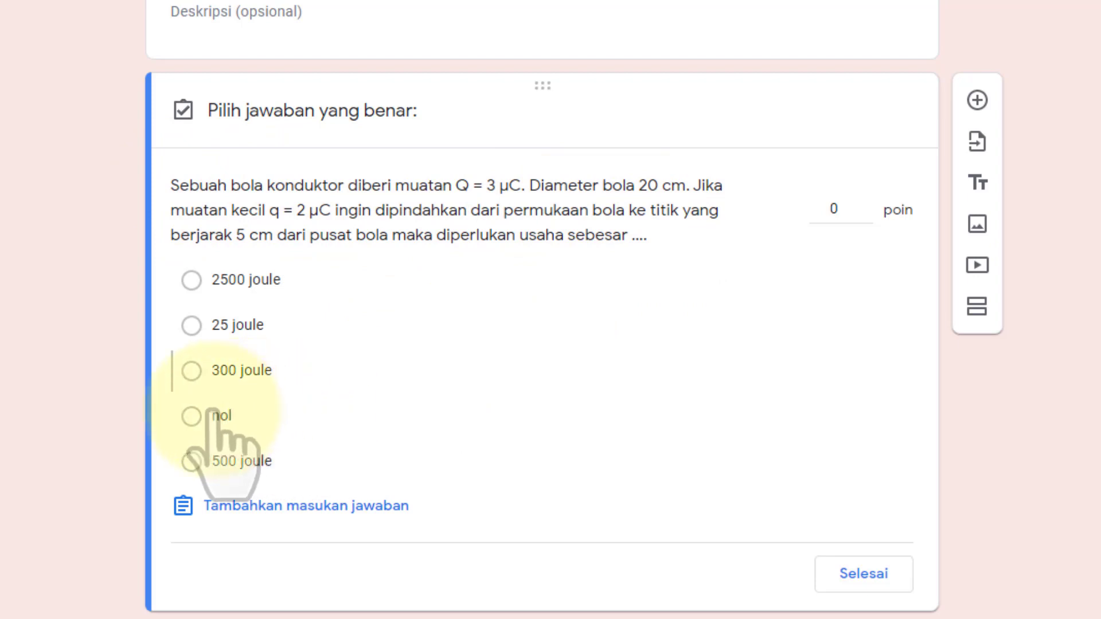
{"action": "left_click", "coordinate": [192, 416]}
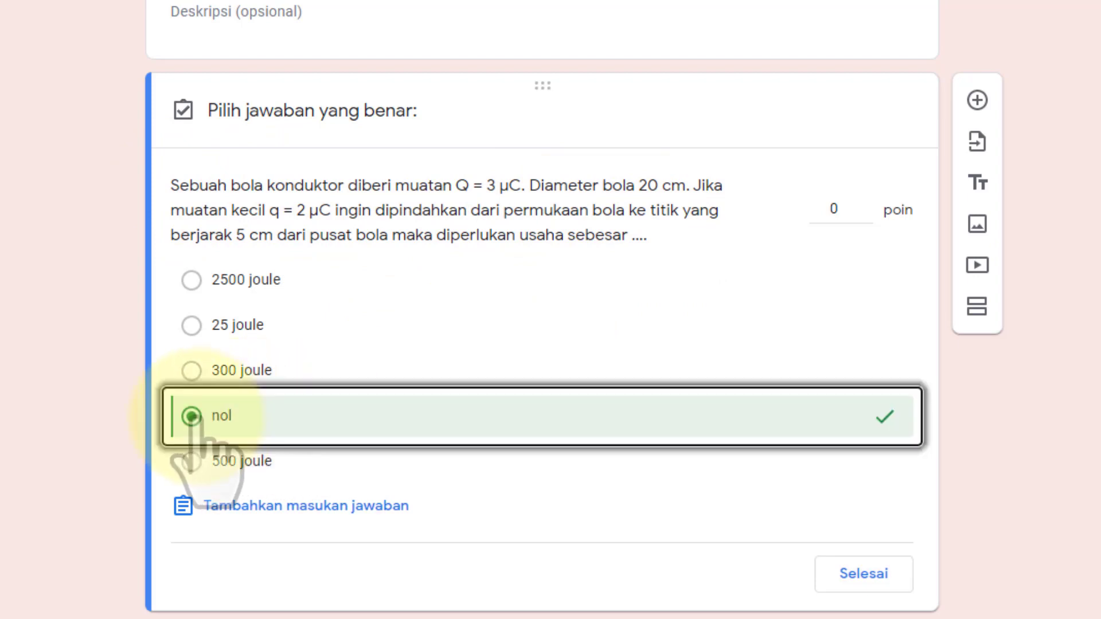
{"action": "left_click", "coordinate": [856, 212]}
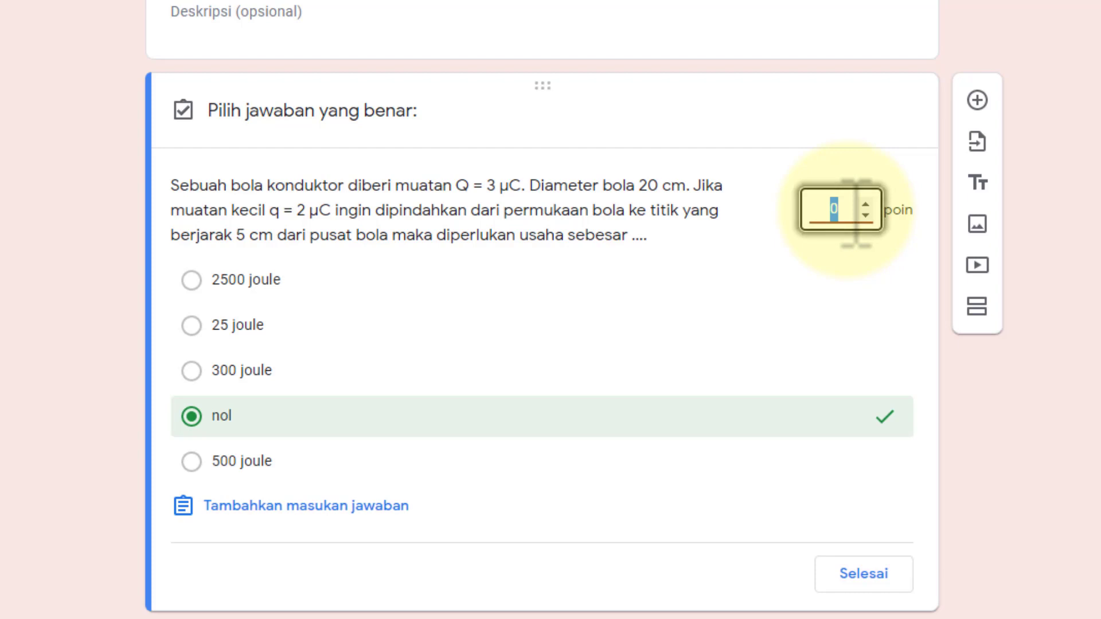
{"action": "type", "text": "25"}
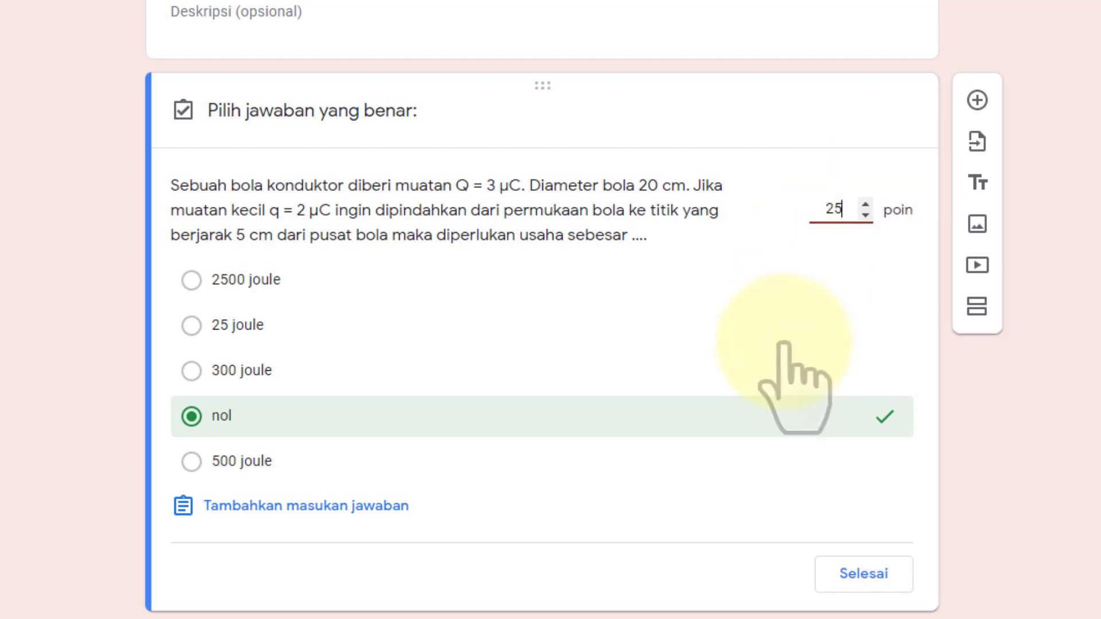
{"action": "left_click", "coordinate": [860, 575]}
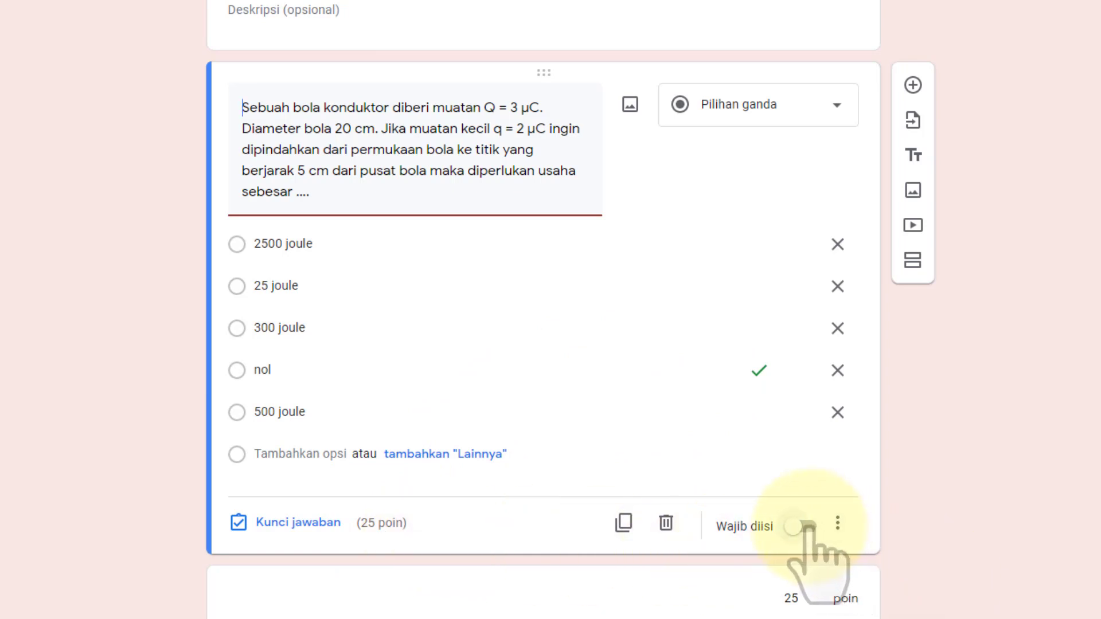
Make the question required and shuffle its option order
{"action": "left_click", "coordinate": [804, 527]}
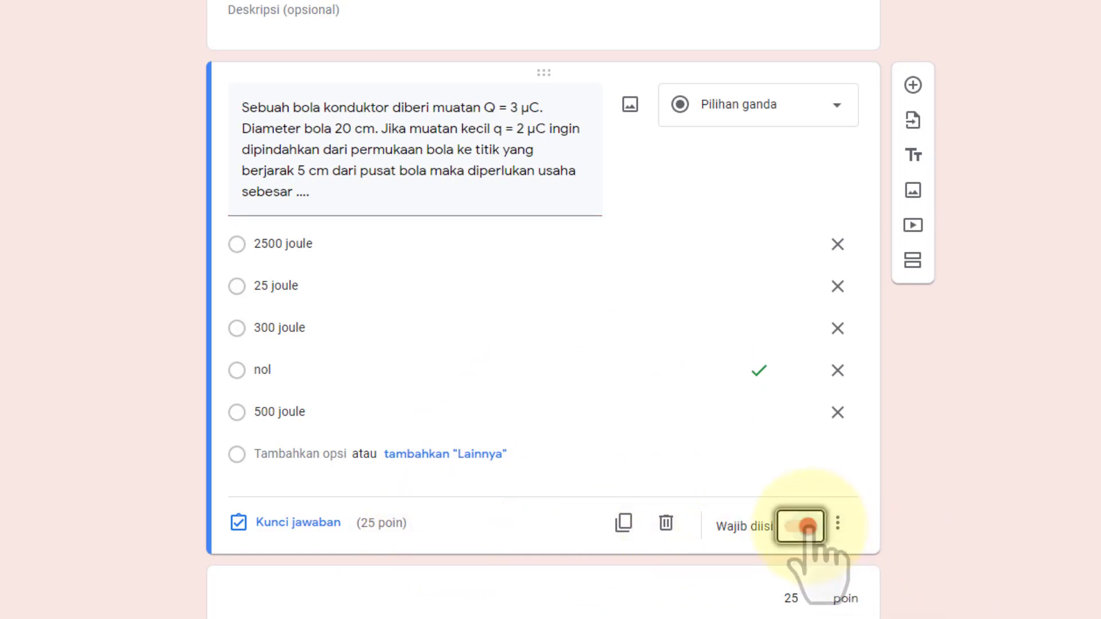
{"action": "left_click", "coordinate": [838, 524]}
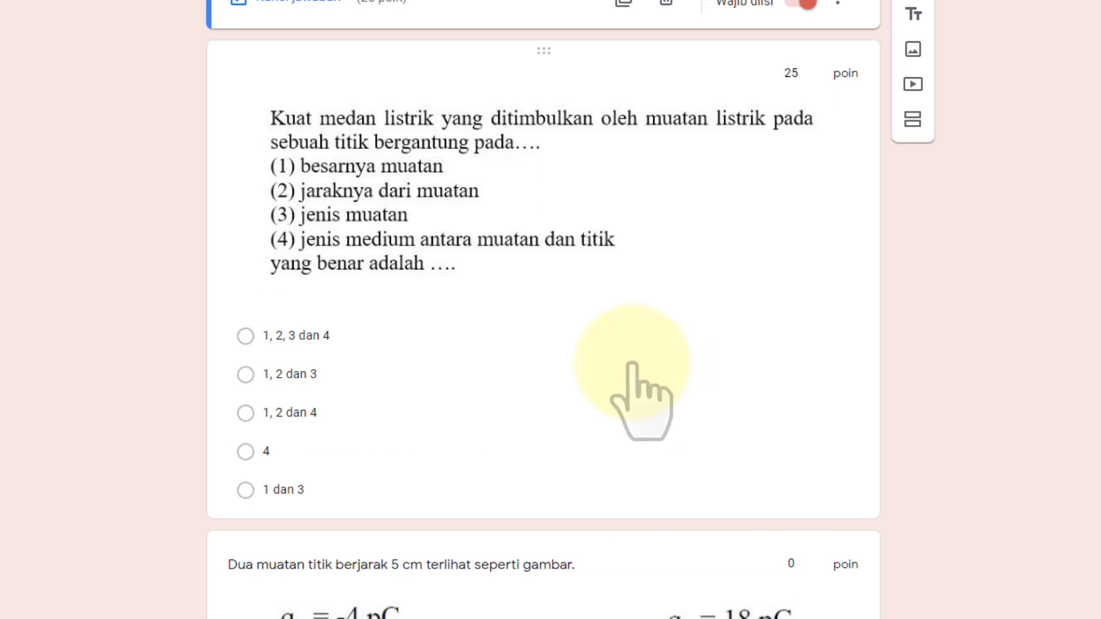
{"action": "left_click", "coordinate": [632, 363]}
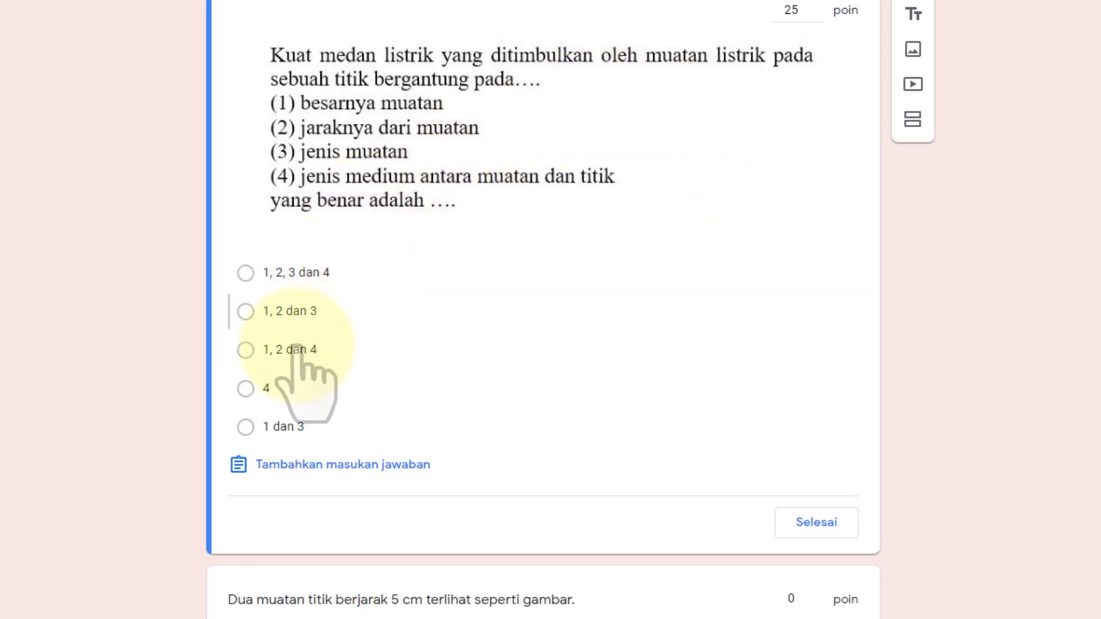
Key the question to '1, 2 dan 4', make it required and shuffle its options
{"action": "left_click", "coordinate": [247, 349]}
{"action": "left_click", "coordinate": [794, 14]}
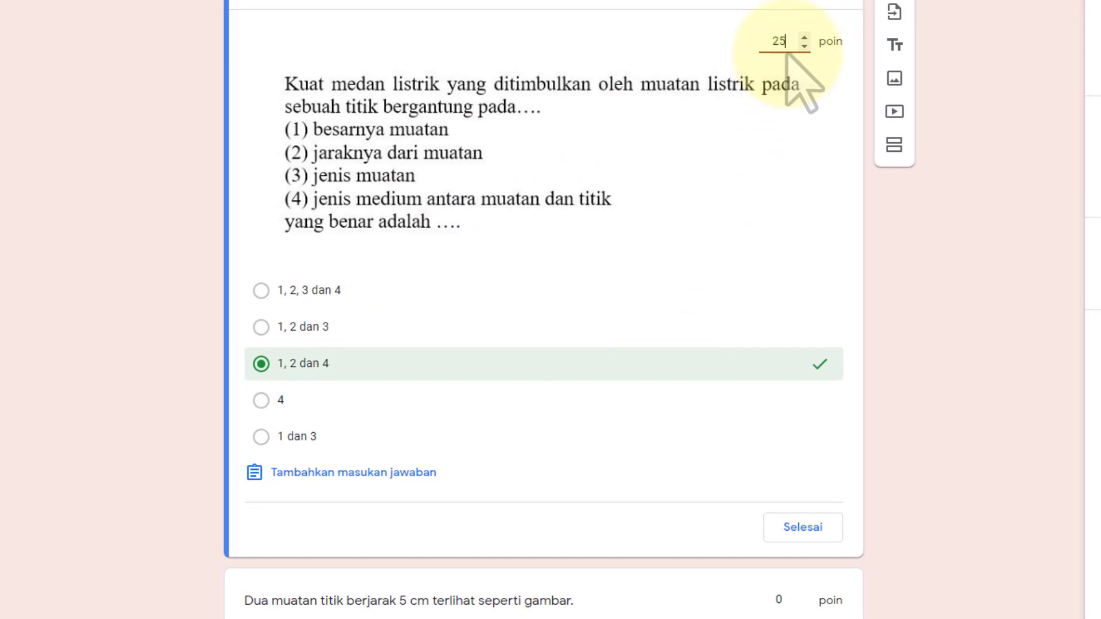
{"action": "left_click", "coordinate": [804, 527]}
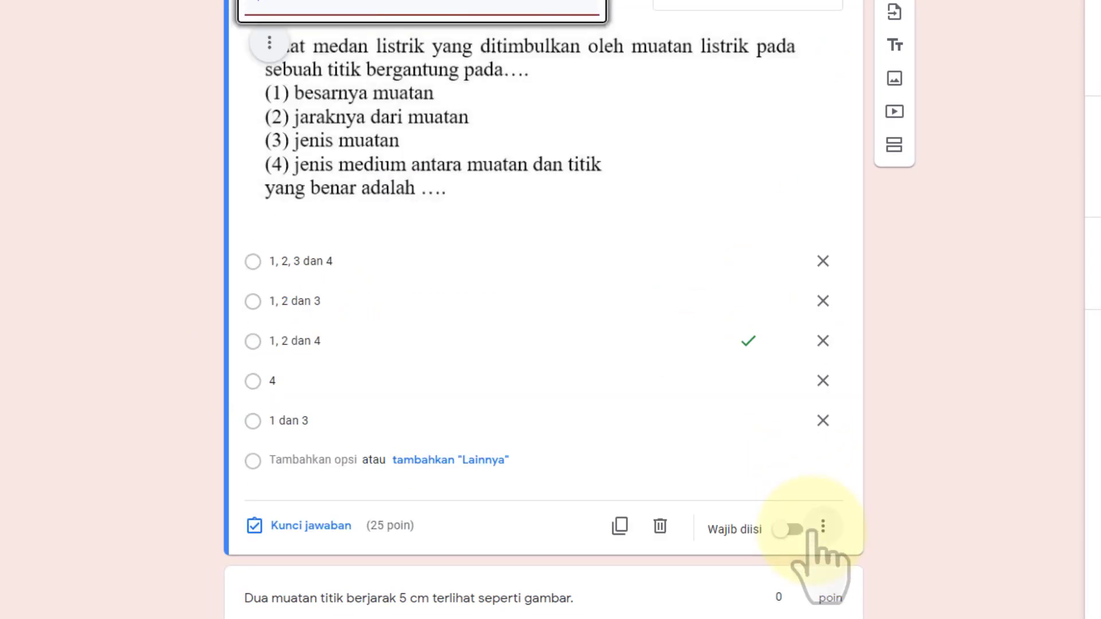
{"action": "scroll", "coordinate": [511, 272], "scroll_direction": "down", "scroll_amount": 1}
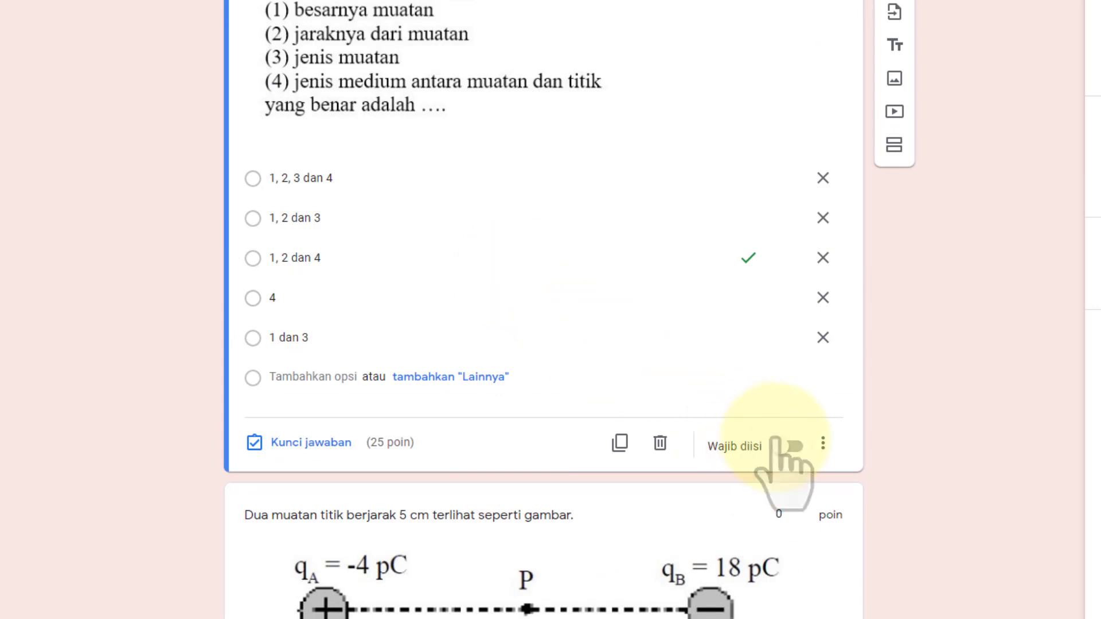
{"action": "left_click", "coordinate": [791, 447]}
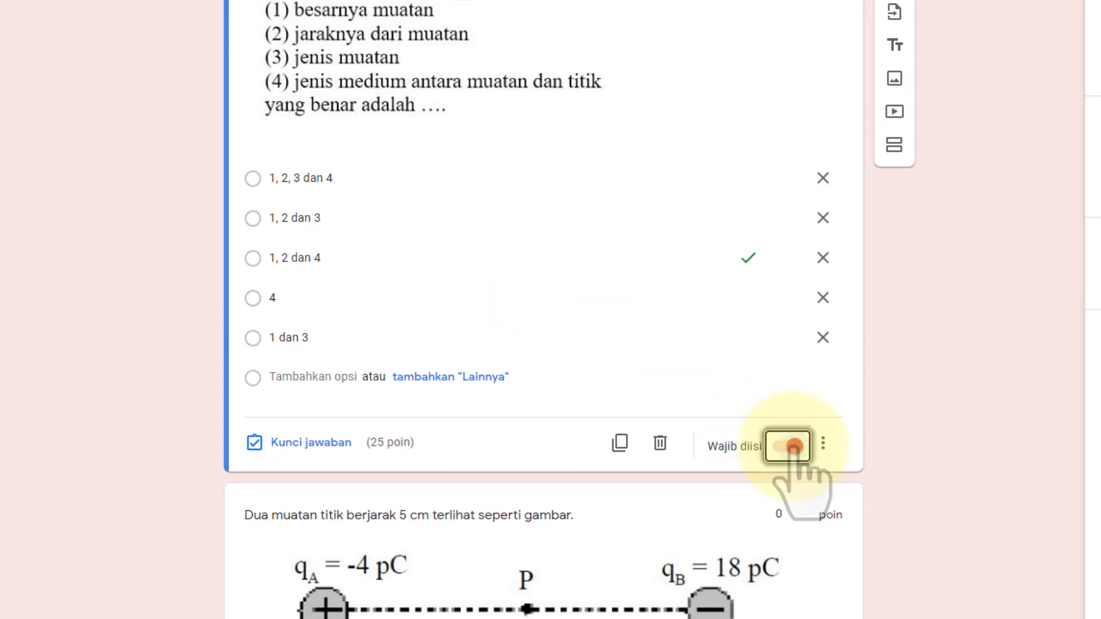
{"action": "left_click", "coordinate": [822, 443]}
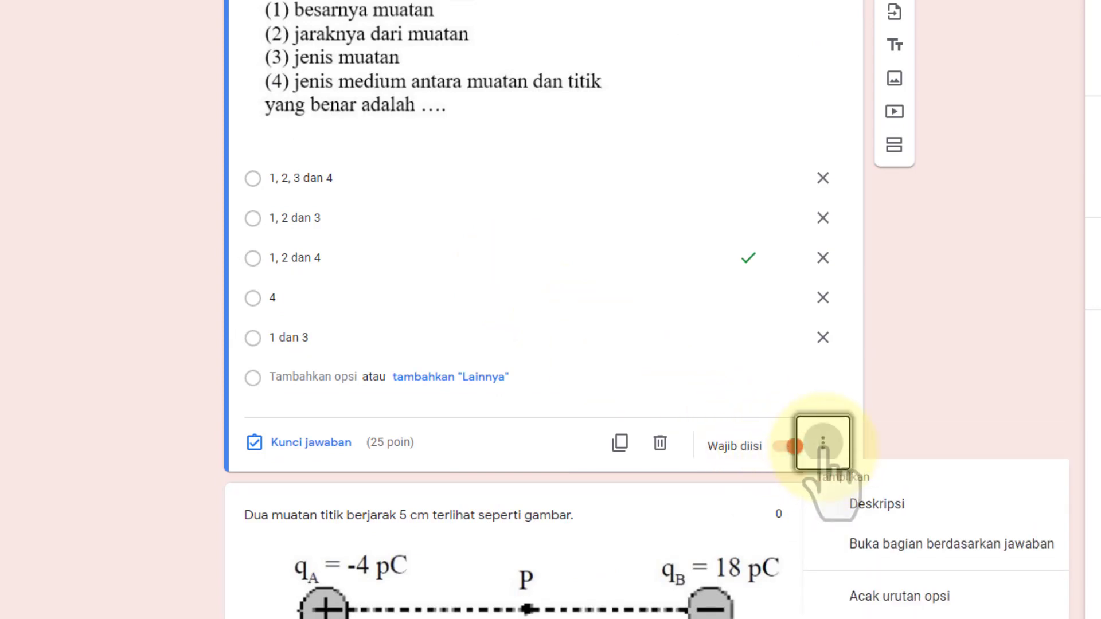
{"action": "left_click", "coordinate": [890, 596]}
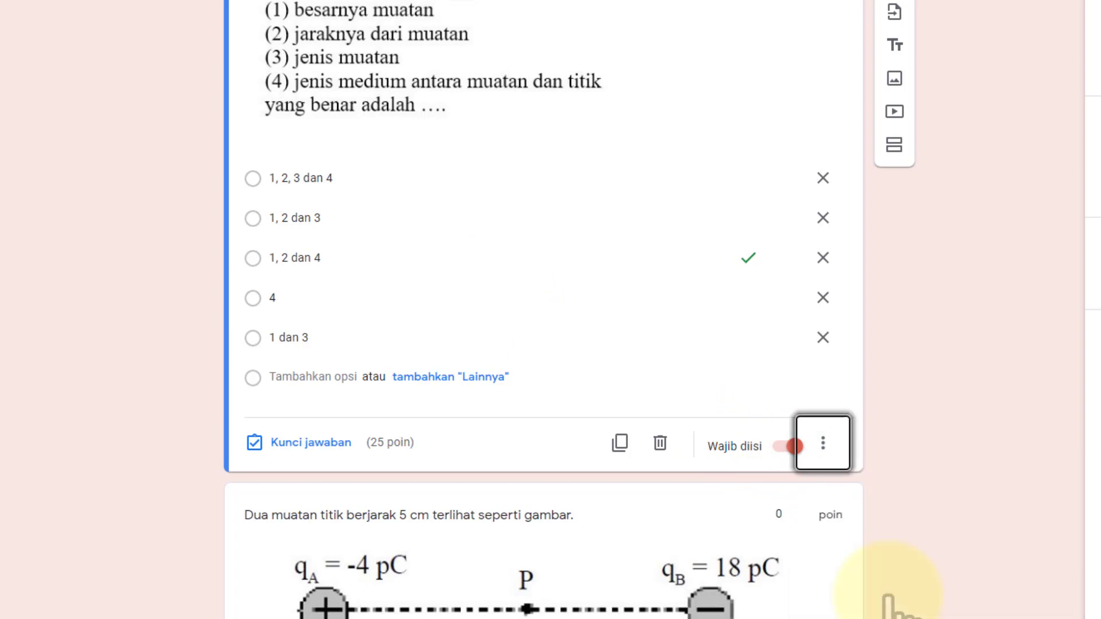
Mark 720 N/C as the point-charge question's correct answer, worth 25 points
{"action": "scroll", "coordinate": [535, 442], "scroll_direction": "down", "scroll_amount": 7}
{"action": "left_click", "coordinate": [534, 409]}
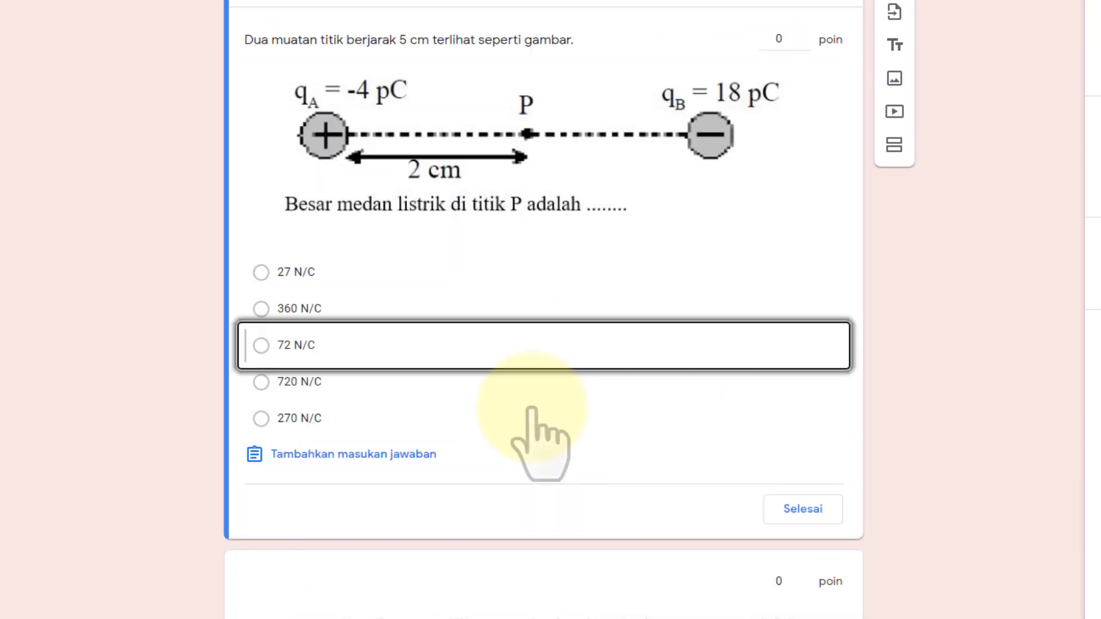
{"action": "left_click", "coordinate": [261, 382]}
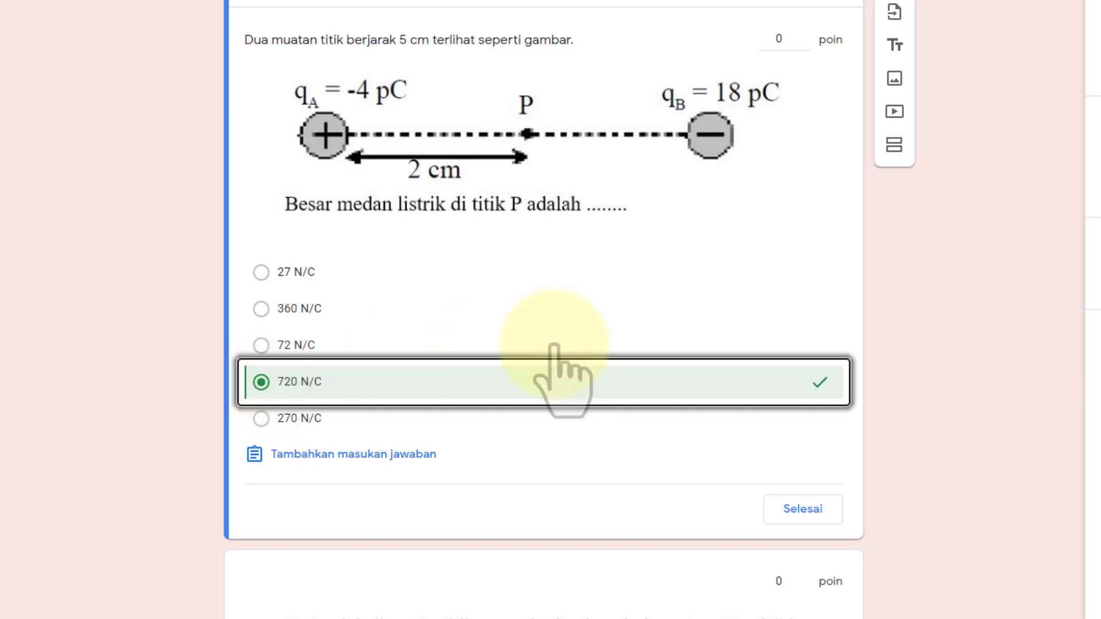
{"action": "left_click", "coordinate": [791, 39]}
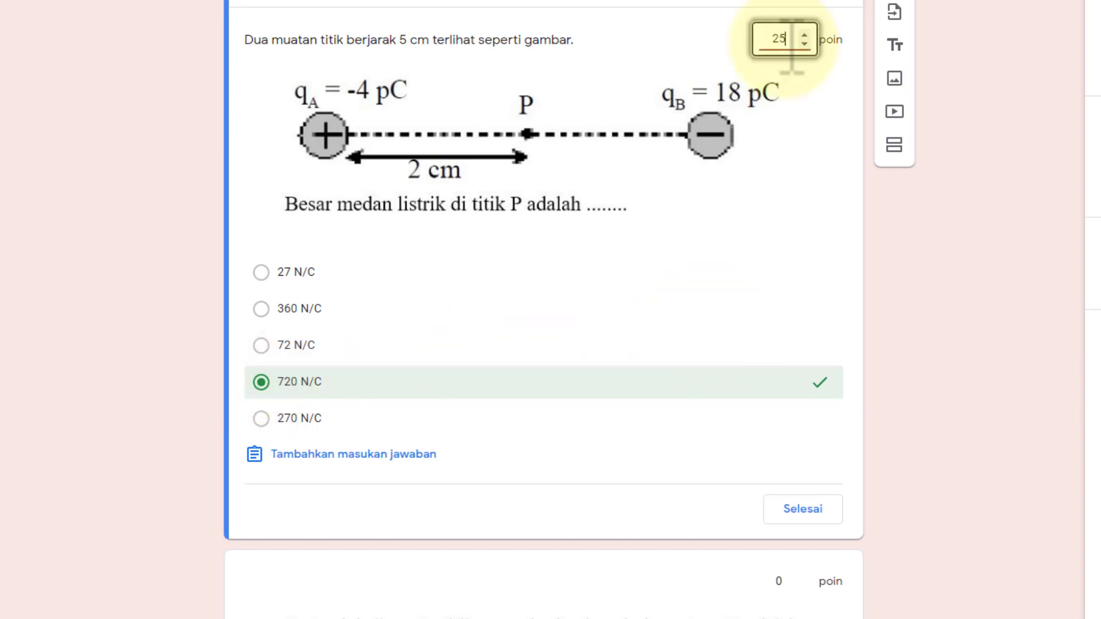
{"action": "left_click", "coordinate": [803, 510]}
{"action": "scroll", "coordinate": [675, 352], "scroll_direction": "down", "scroll_amount": 7}
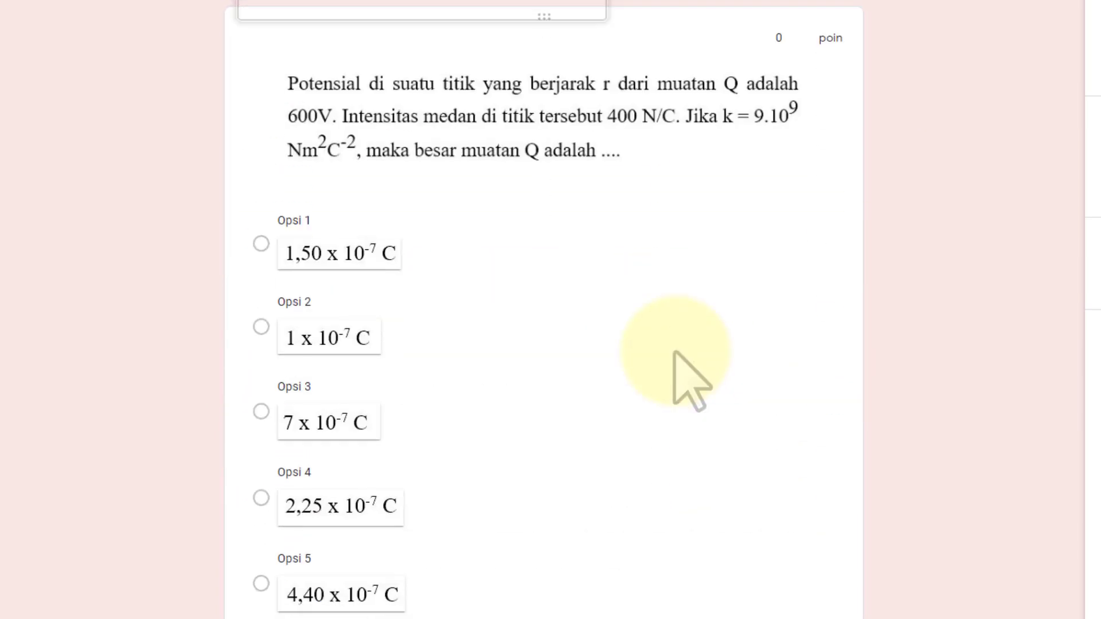
{"action": "scroll", "coordinate": [679, 373], "scroll_direction": "up", "scroll_amount": 7}
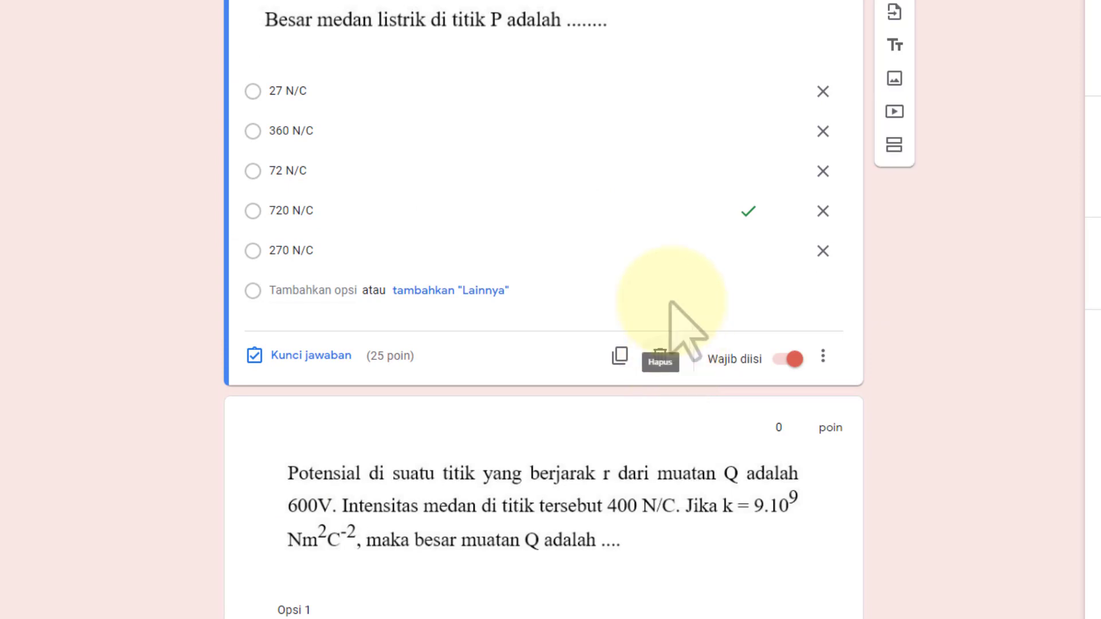
Key the charge Q question to 1 x 10^-7 C only, replacing 7 x 10^-7 C, at 25 points
{"action": "scroll", "coordinate": [826, 358], "scroll_direction": "up", "scroll_amount": 1}
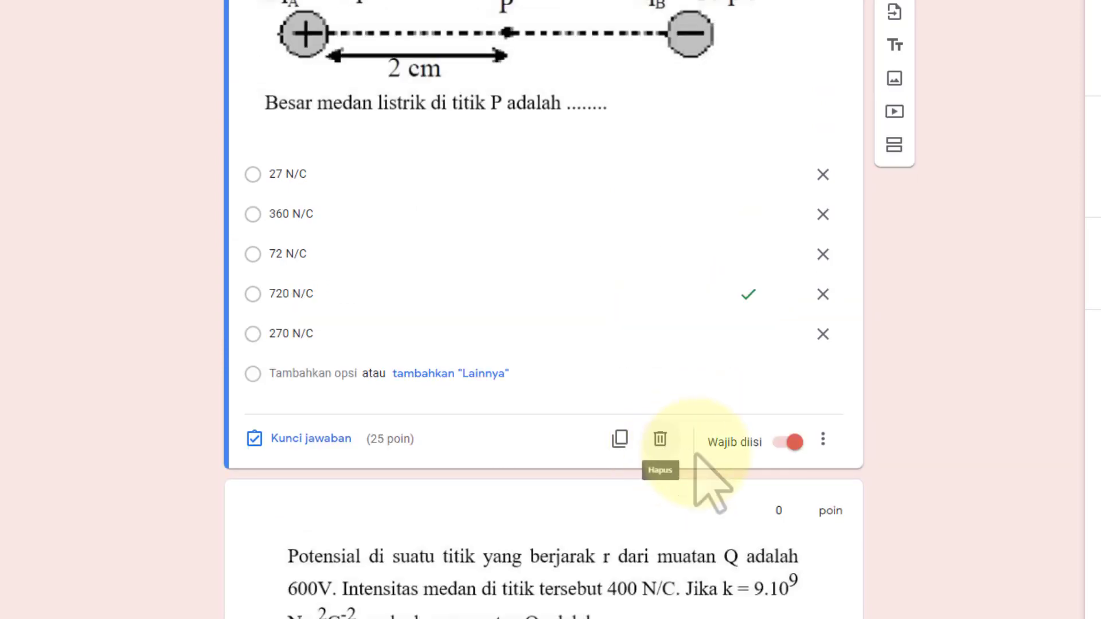
{"action": "left_click", "coordinate": [824, 441]}
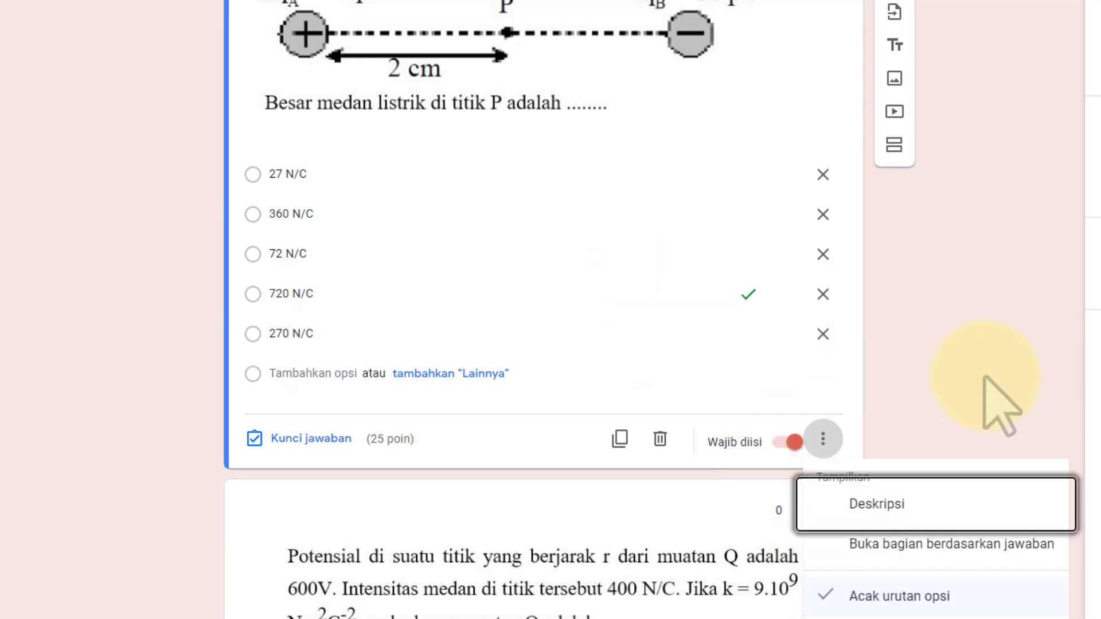
{"action": "scroll", "coordinate": [983, 396], "scroll_direction": "down", "scroll_amount": 7}
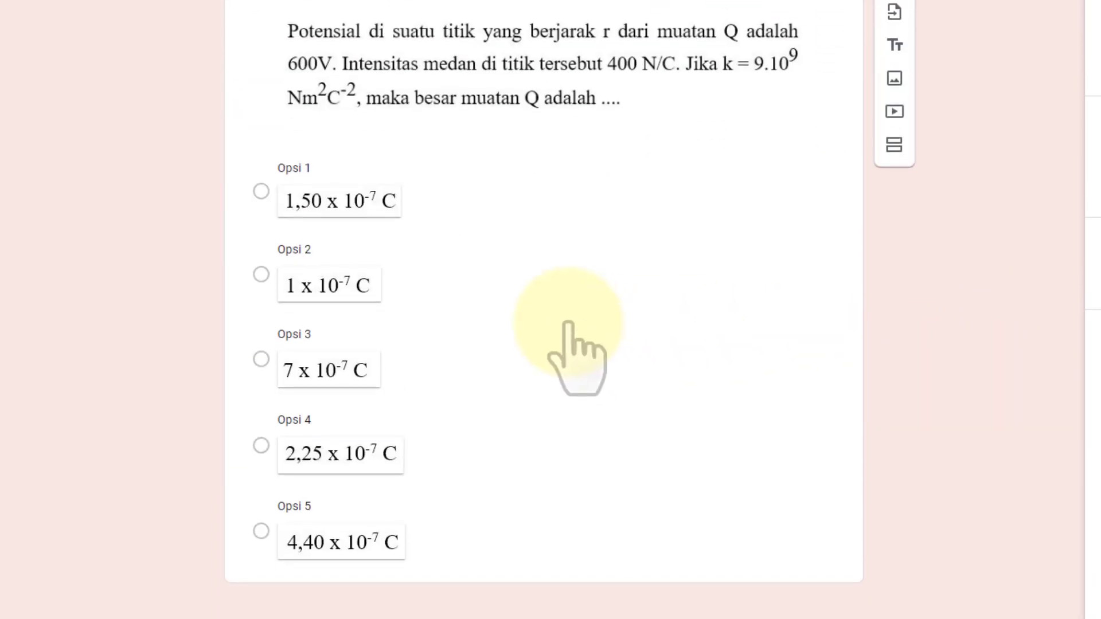
{"action": "left_click", "coordinate": [570, 333]}
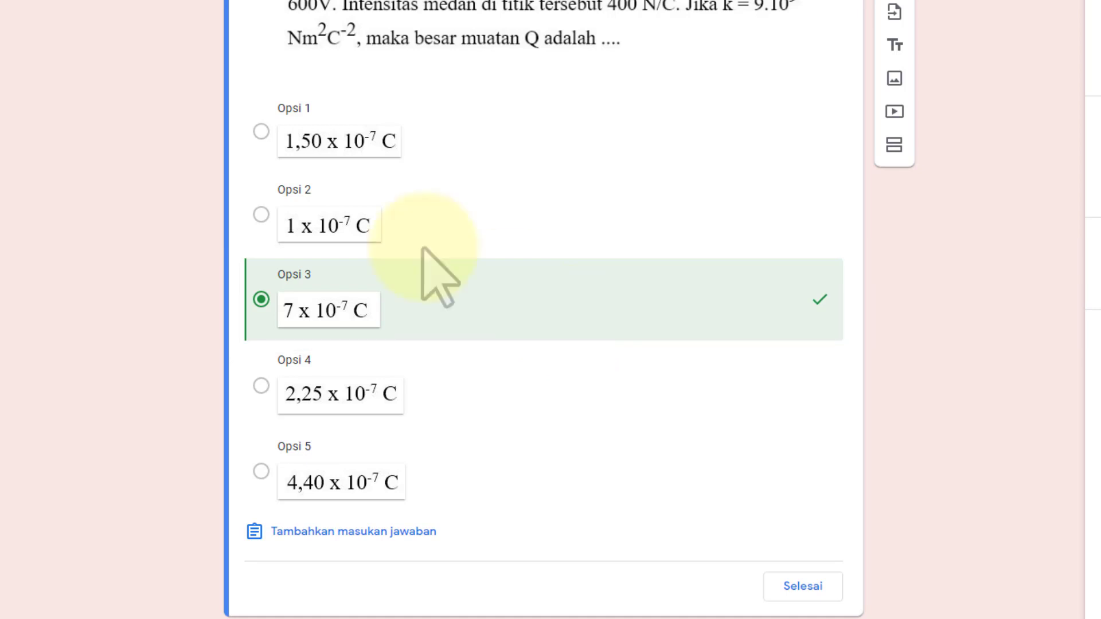
{"action": "left_click", "coordinate": [261, 215]}
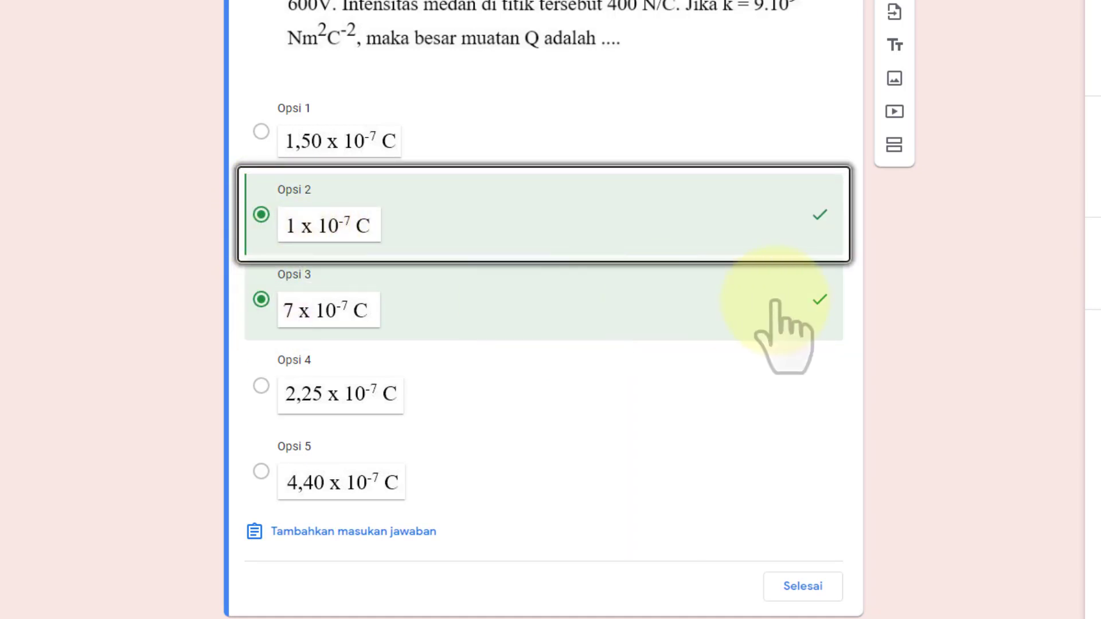
{"action": "left_click", "coordinate": [261, 299]}
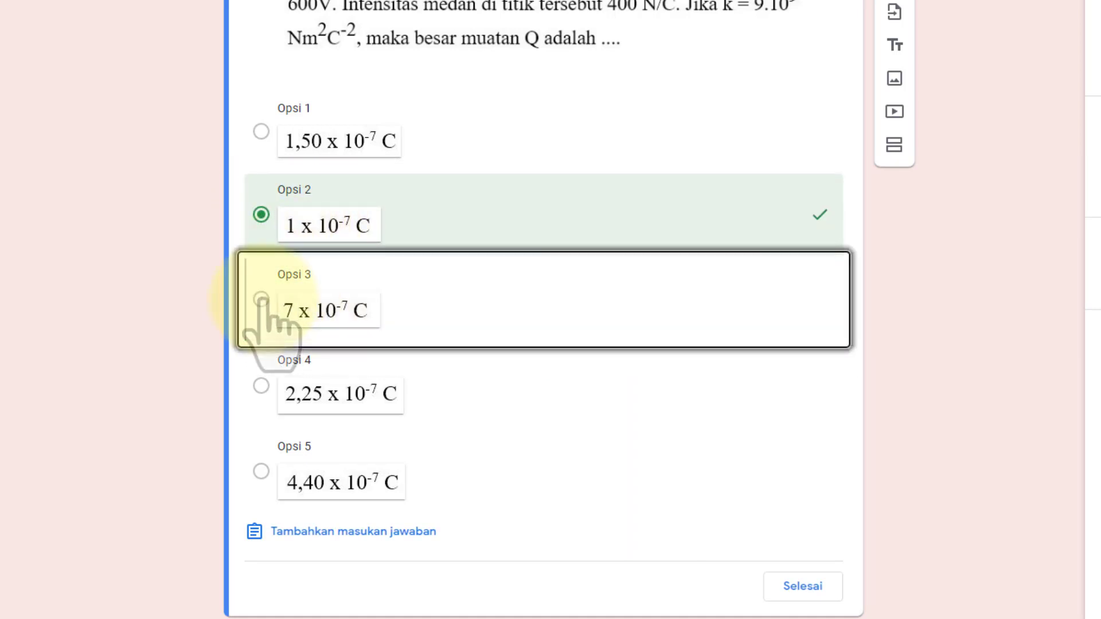
{"action": "scroll", "coordinate": [676, 416], "scroll_direction": "up", "scroll_amount": 3}
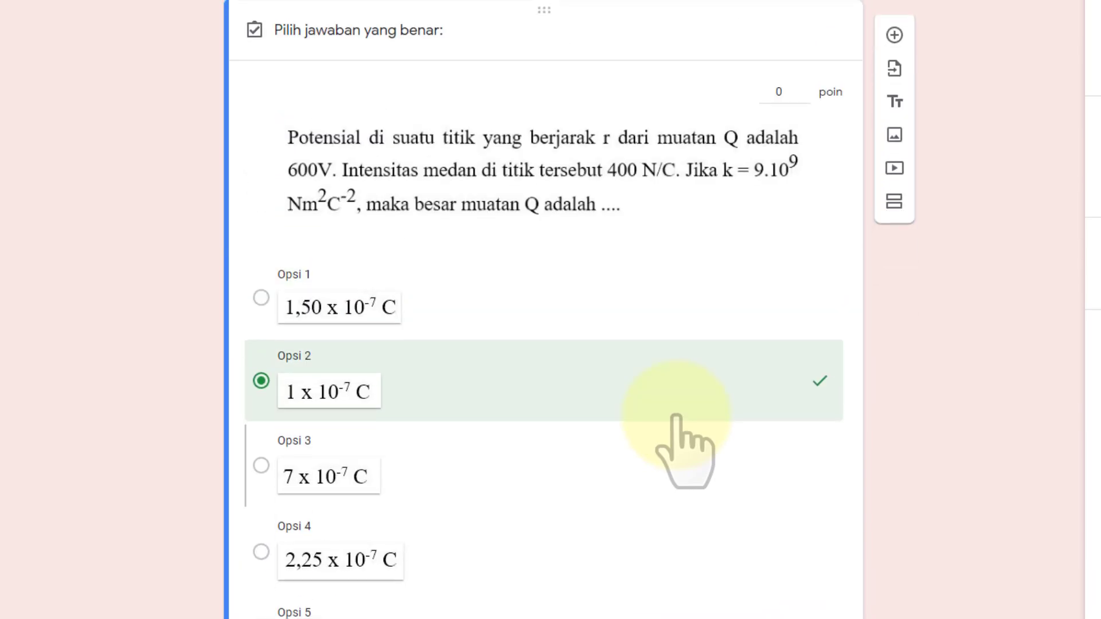
{"action": "left_click", "coordinate": [790, 93]}
{"action": "type", "text": "25"}
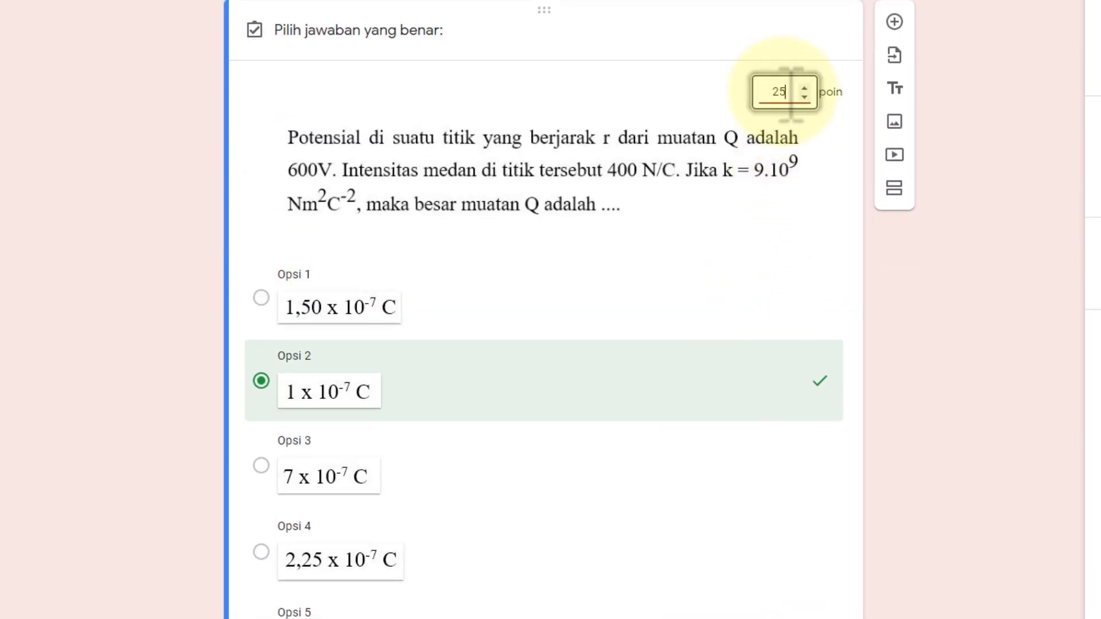
{"action": "scroll", "coordinate": [762, 286], "scroll_direction": "down", "scroll_amount": 3}
{"action": "left_click", "coordinate": [803, 588]}
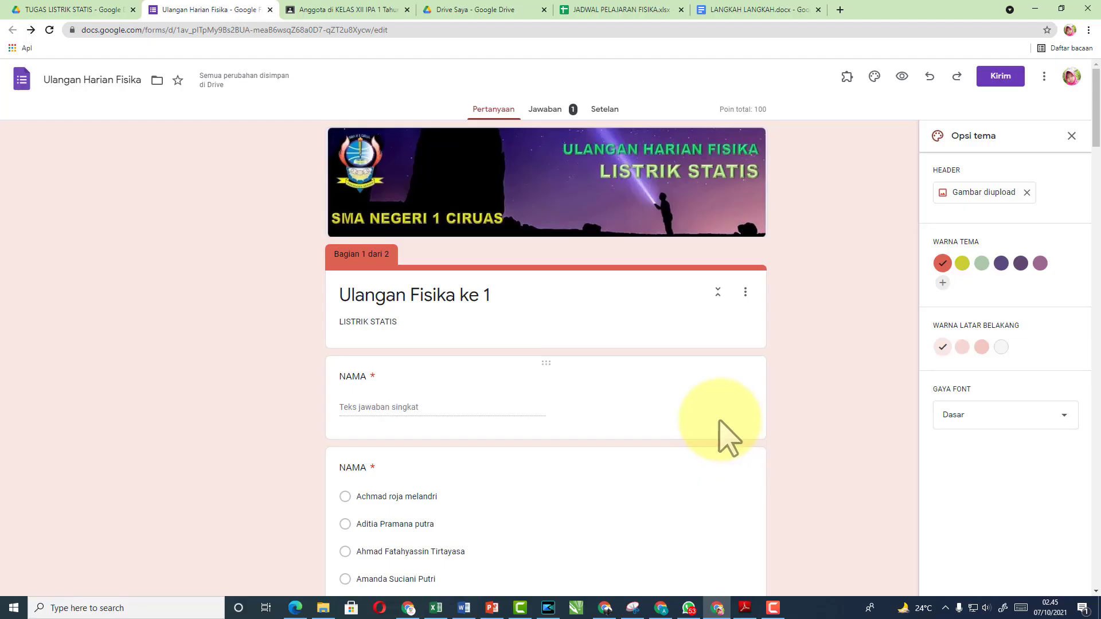
{"action": "left_click", "coordinate": [428, 411]}
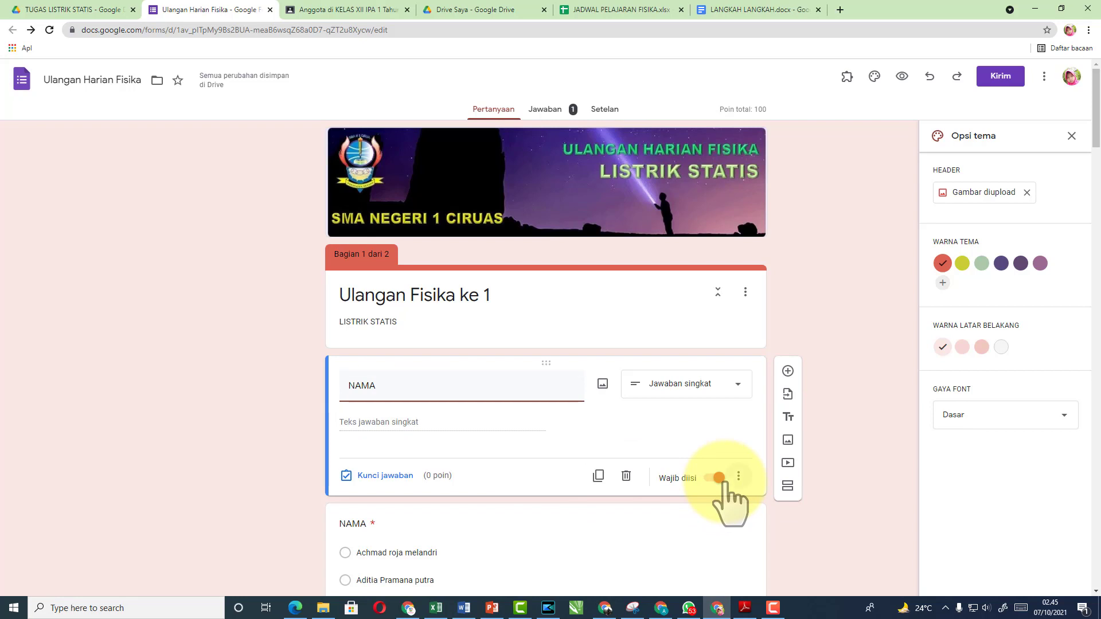
{"action": "scroll", "coordinate": [614, 543], "scroll_direction": "down", "scroll_amount": 2}
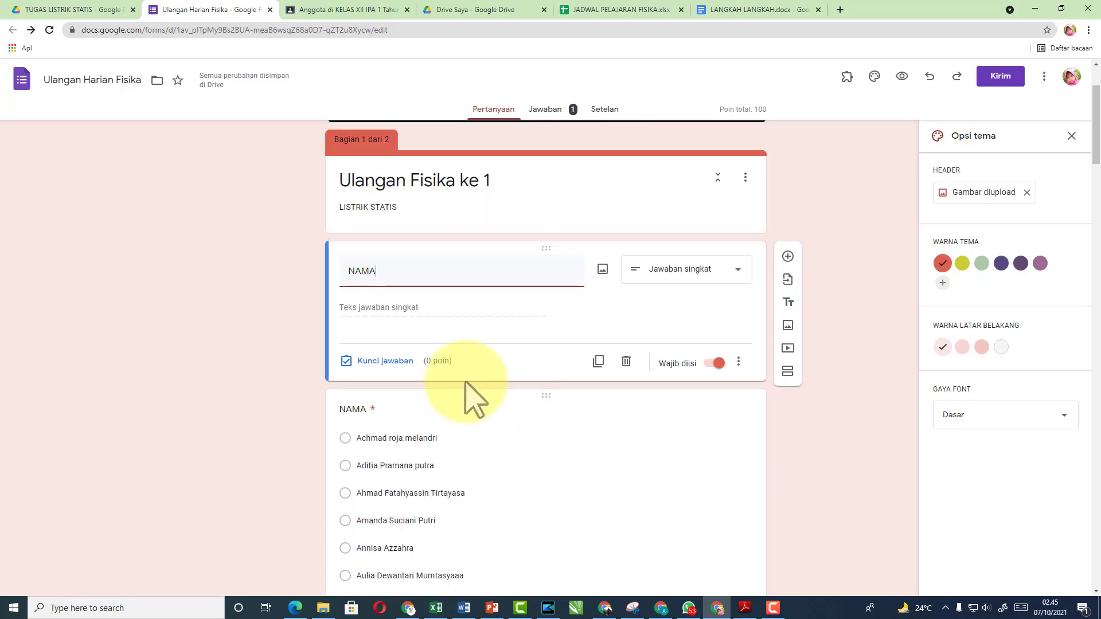
{"action": "left_click", "coordinate": [501, 494]}
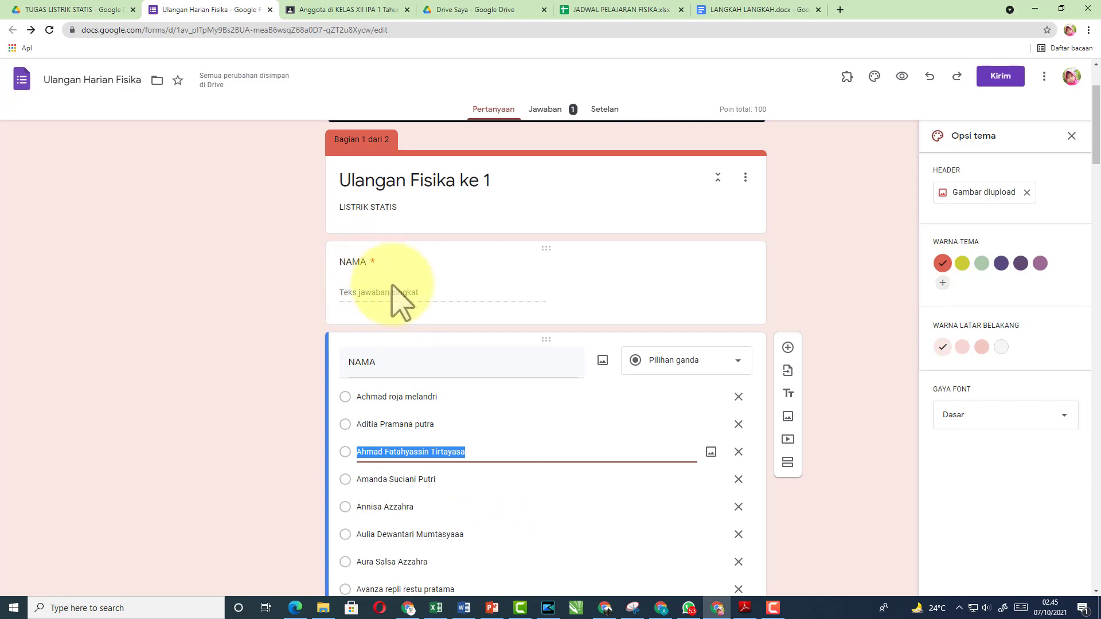
{"action": "scroll", "coordinate": [491, 443], "scroll_direction": "down", "scroll_amount": 15}
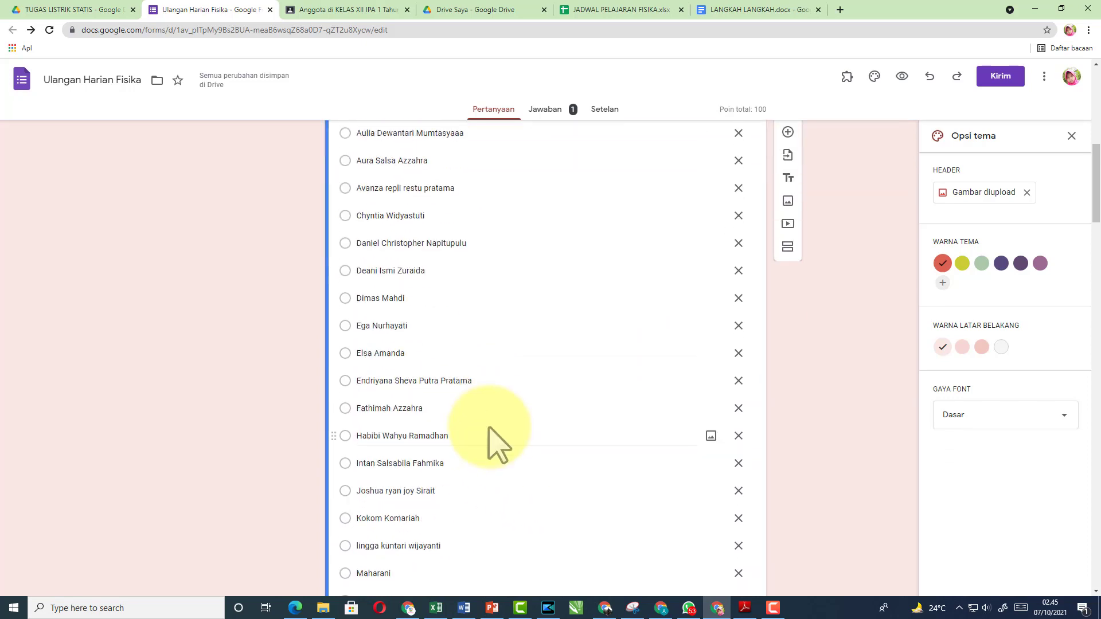
{"action": "scroll", "coordinate": [495, 427], "scroll_direction": "down", "scroll_amount": 7}
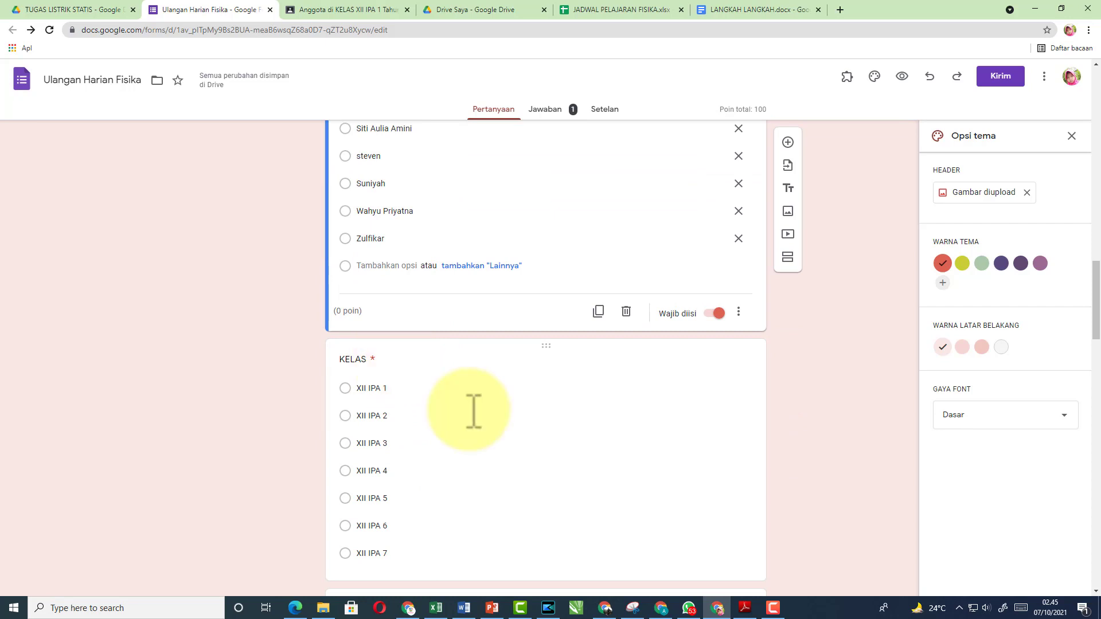
{"action": "scroll", "coordinate": [436, 387], "scroll_direction": "down", "scroll_amount": 5}
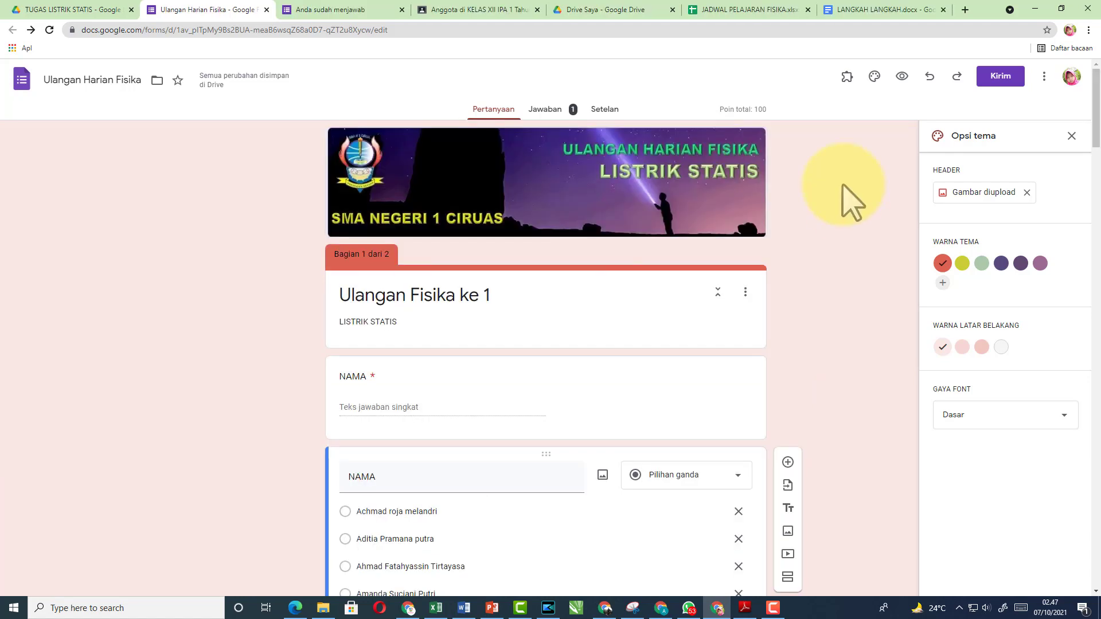
Preview the form as a respondent and enter a name in NAMA
{"action": "left_click", "coordinate": [901, 76]}
{"action": "scroll", "coordinate": [622, 238], "scroll_direction": "down", "scroll_amount": 3}
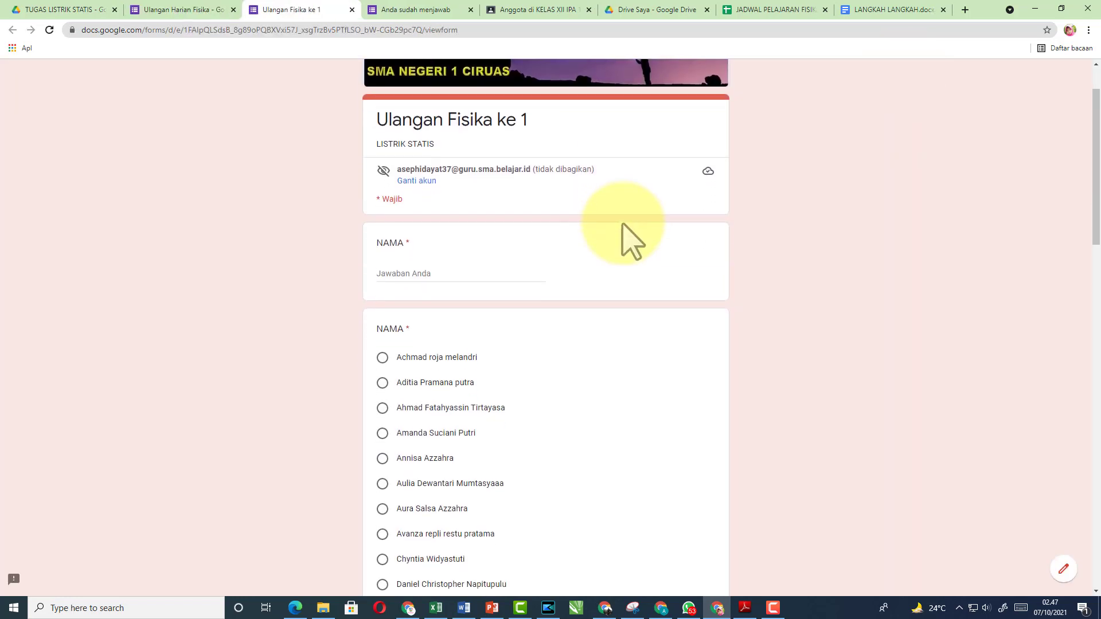
{"action": "scroll", "coordinate": [630, 238], "scroll_direction": "down", "scroll_amount": 10}
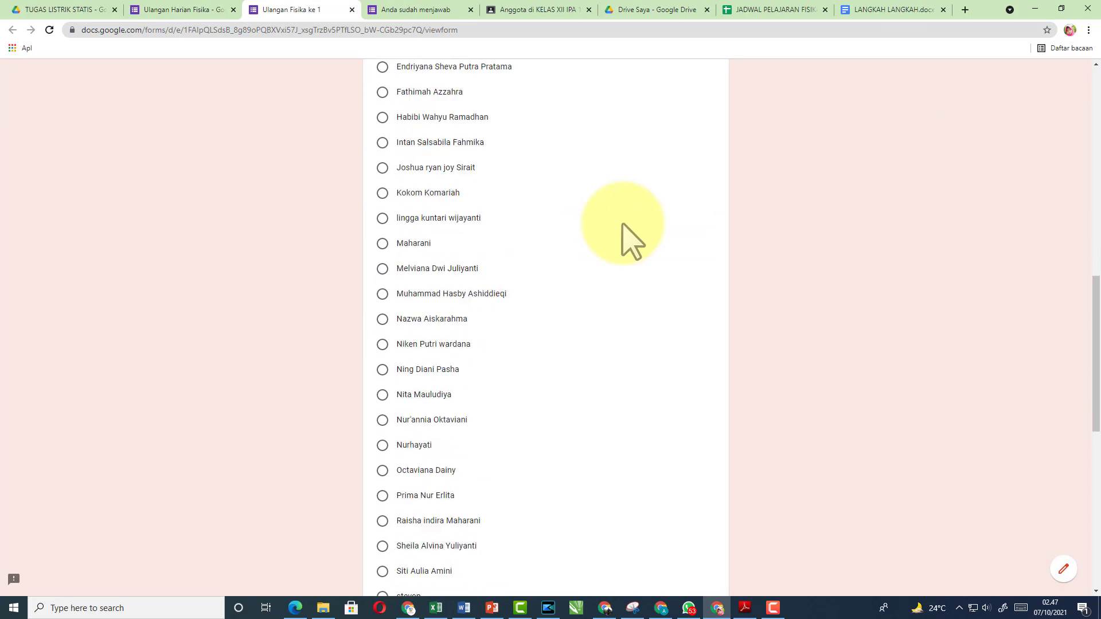
{"action": "scroll", "coordinate": [631, 238], "scroll_direction": "down", "scroll_amount": 8}
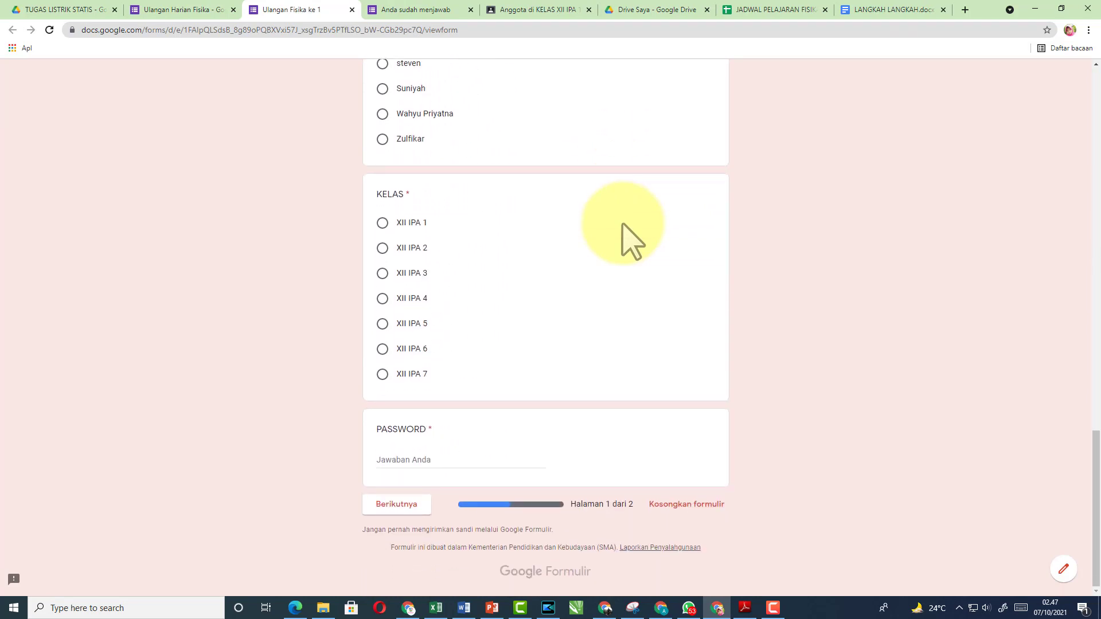
{"action": "scroll", "coordinate": [631, 238], "scroll_direction": "up", "scroll_amount": 20}
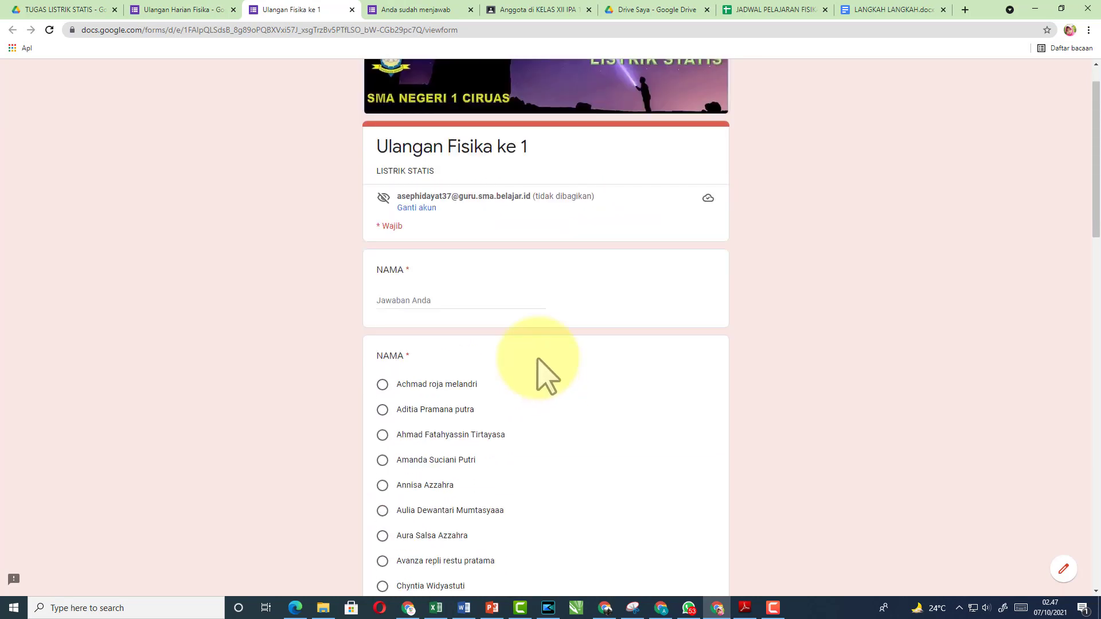
{"action": "left_click", "coordinate": [452, 304]}
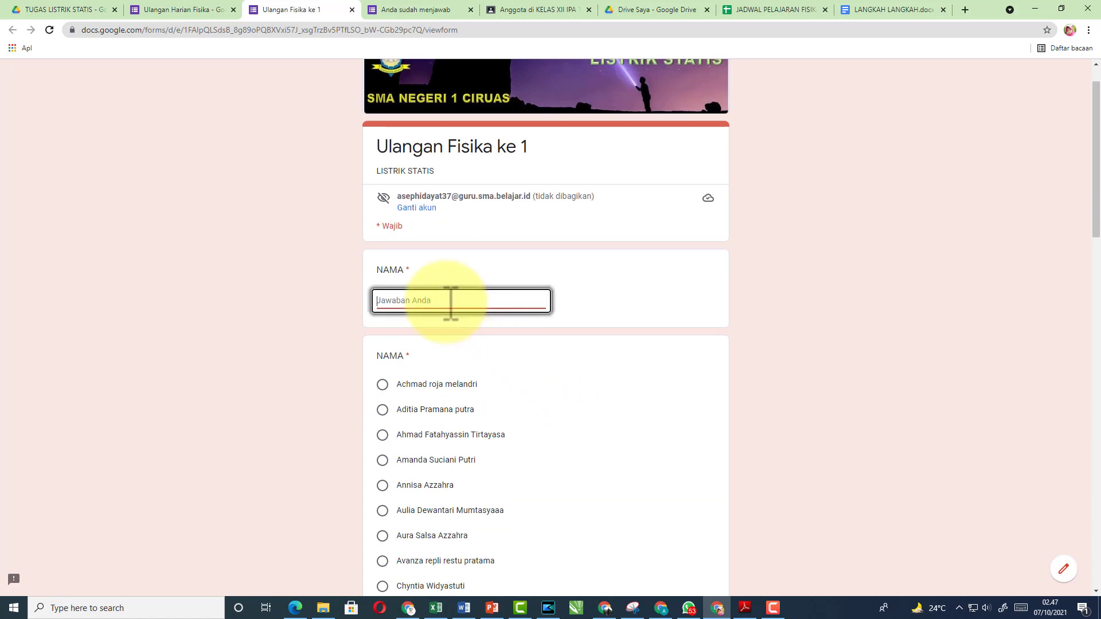
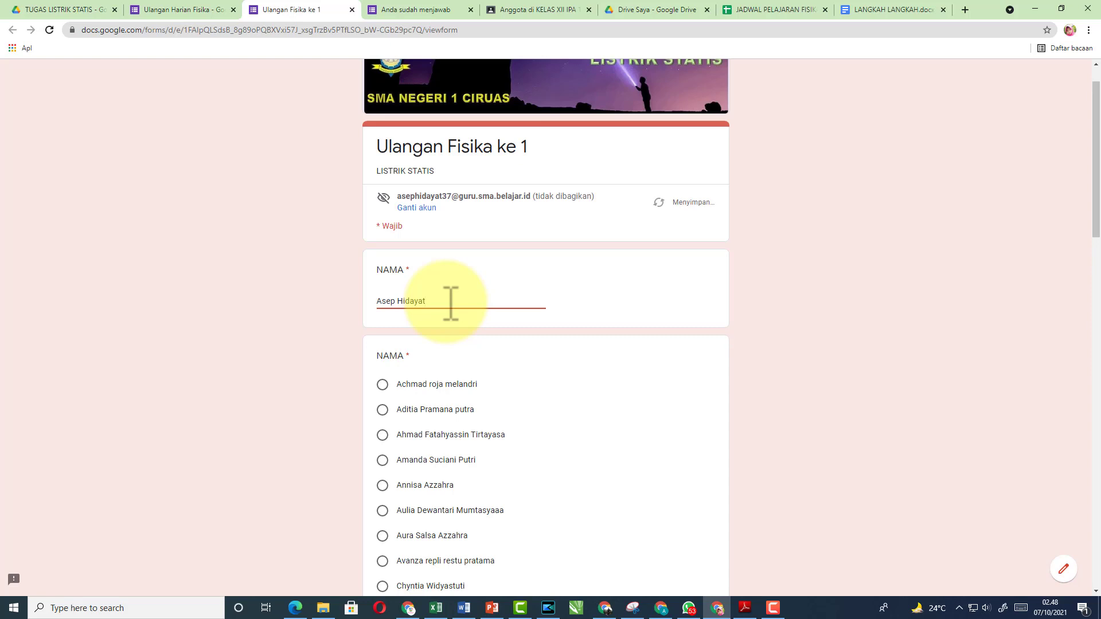
Pick a student from the list and enter the access password
{"action": "scroll", "coordinate": [453, 298], "scroll_direction": "down", "scroll_amount": 3}
{"action": "scroll", "coordinate": [419, 287], "scroll_direction": "up", "scroll_amount": 1}
{"action": "left_click", "coordinate": [383, 294]}
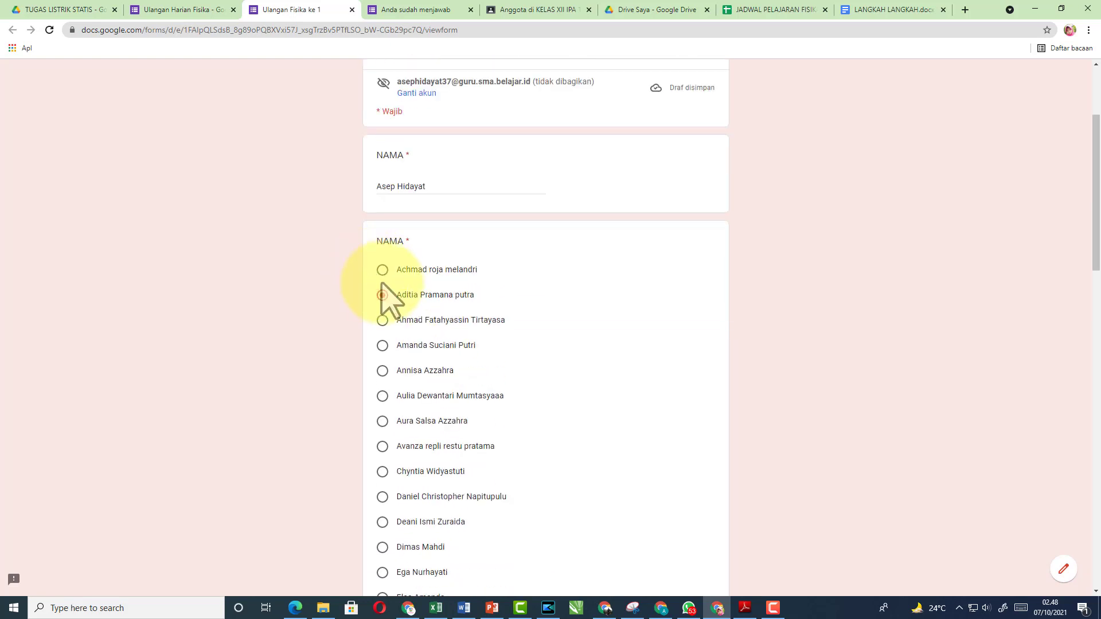
{"action": "left_click", "coordinate": [382, 269]}
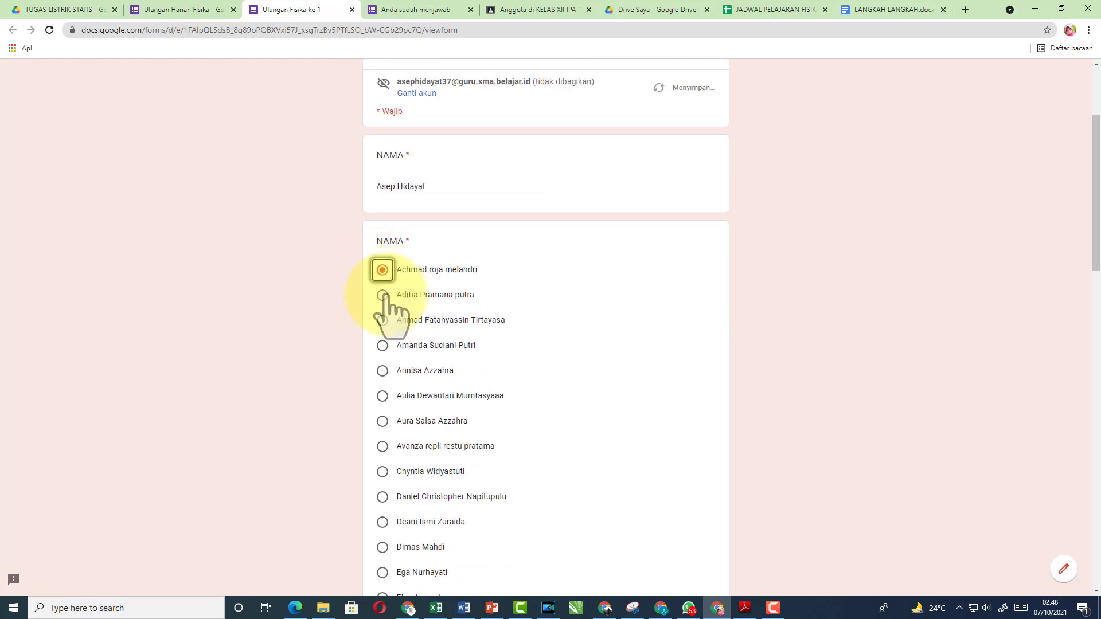
{"action": "scroll", "coordinate": [550, 344], "scroll_direction": "down", "scroll_amount": 16}
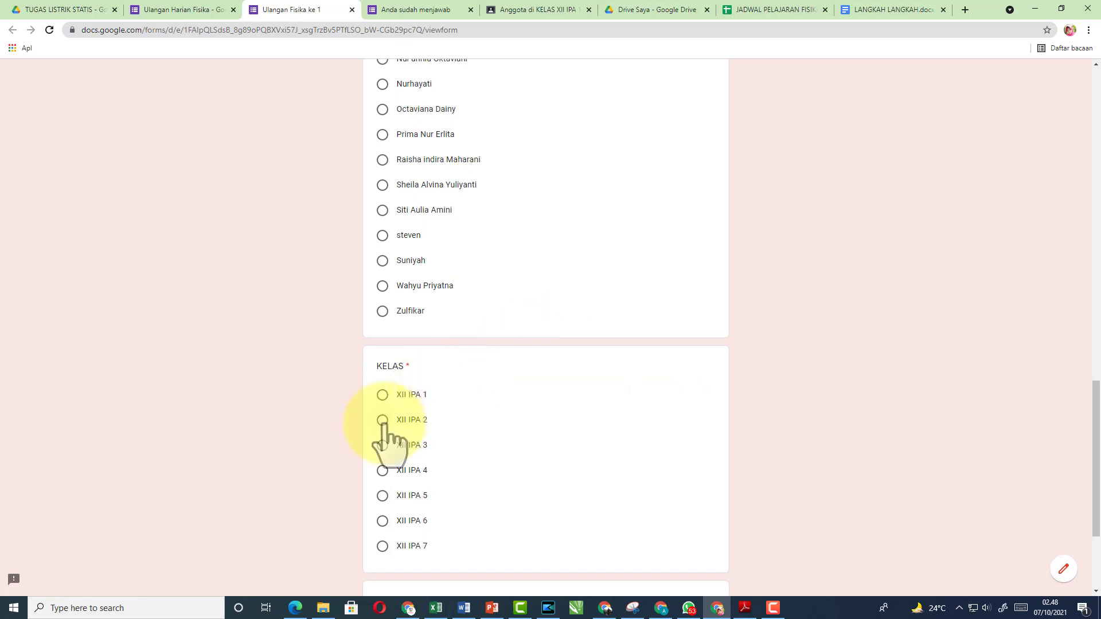
{"action": "scroll", "coordinate": [551, 453], "scroll_direction": "down", "scroll_amount": 3}
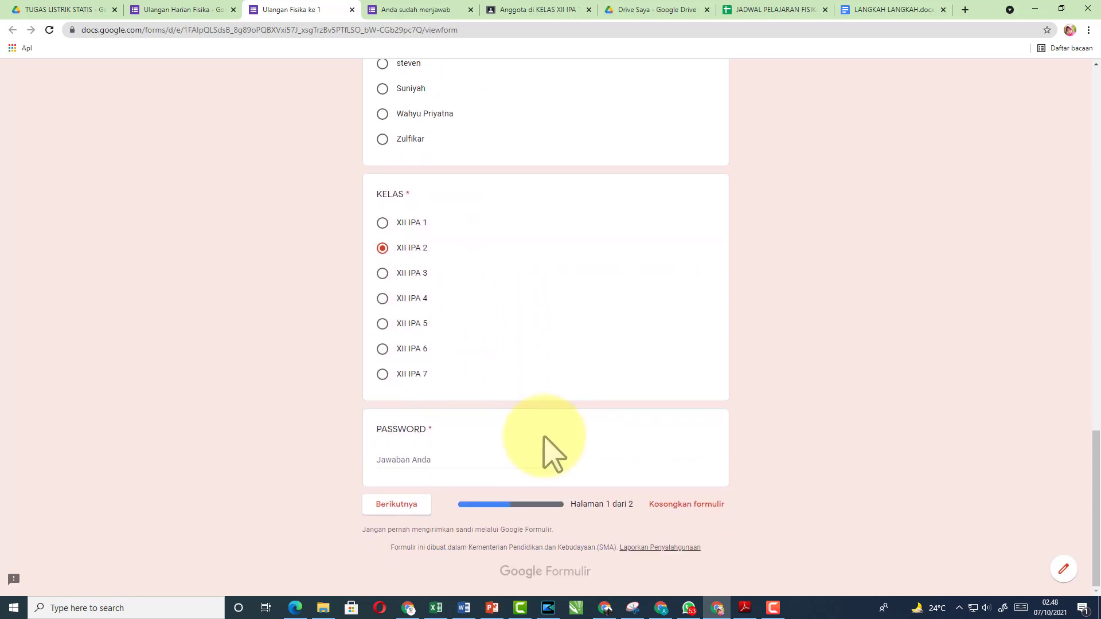
{"action": "left_click", "coordinate": [461, 462]}
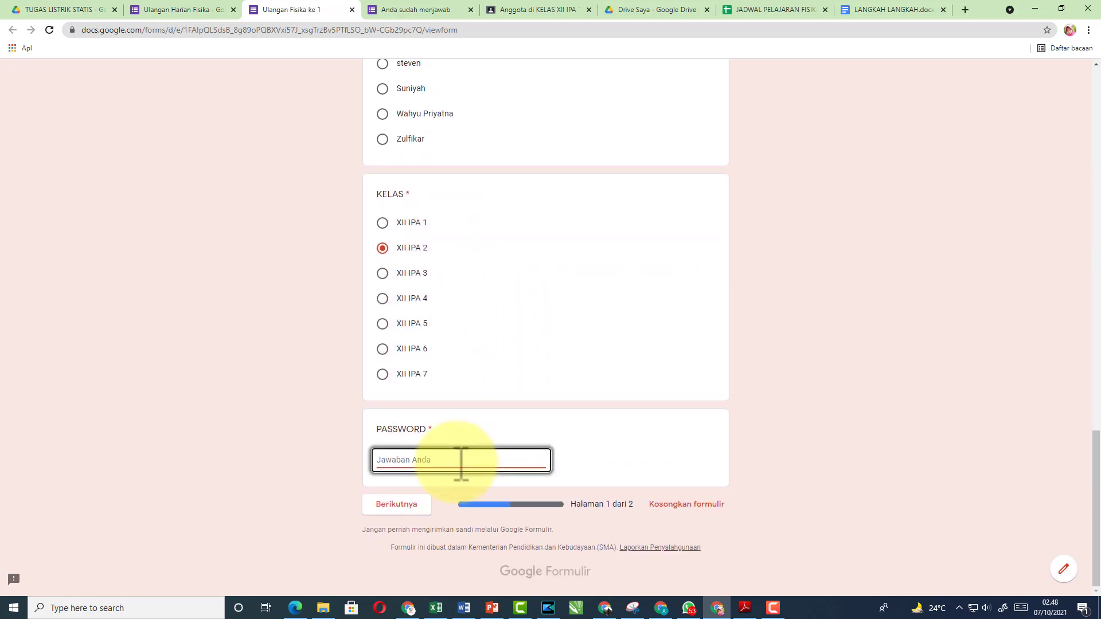
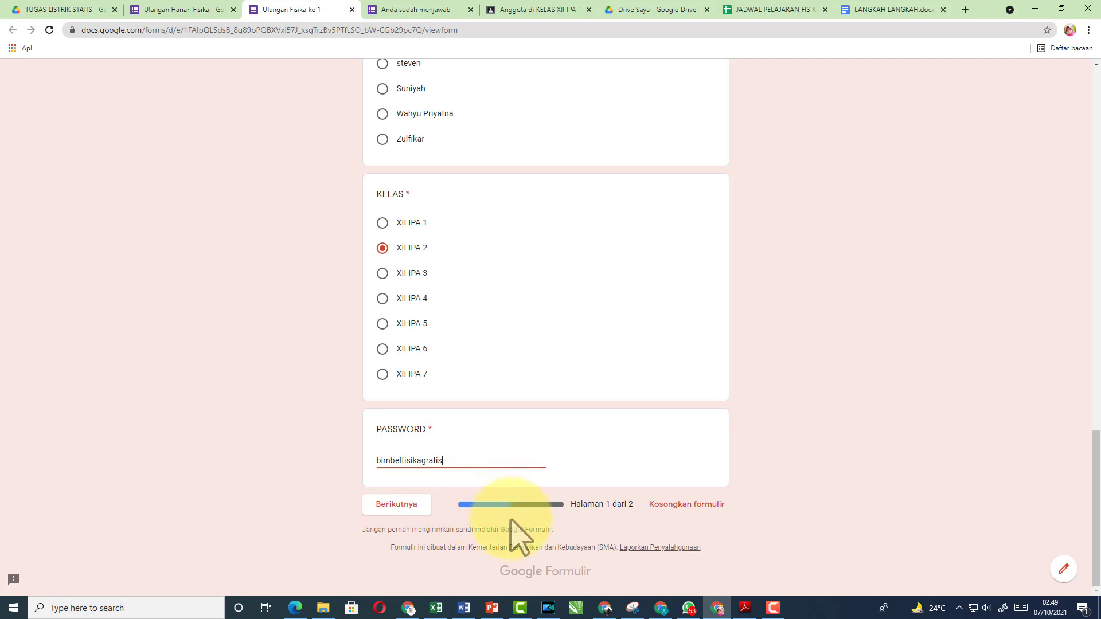
Answer the four questions with nol, 4, 720 N/C and 1 x 10^-7 C
{"action": "left_click", "coordinate": [408, 506]}
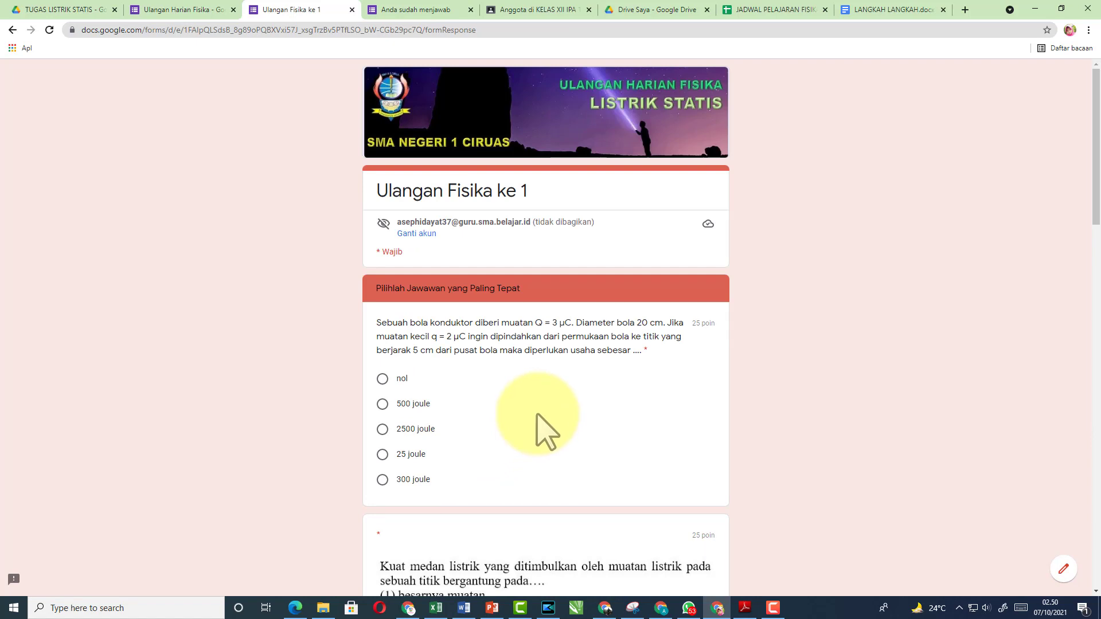
{"action": "left_click", "coordinate": [383, 379]}
{"action": "scroll", "coordinate": [493, 436], "scroll_direction": "down", "scroll_amount": 6}
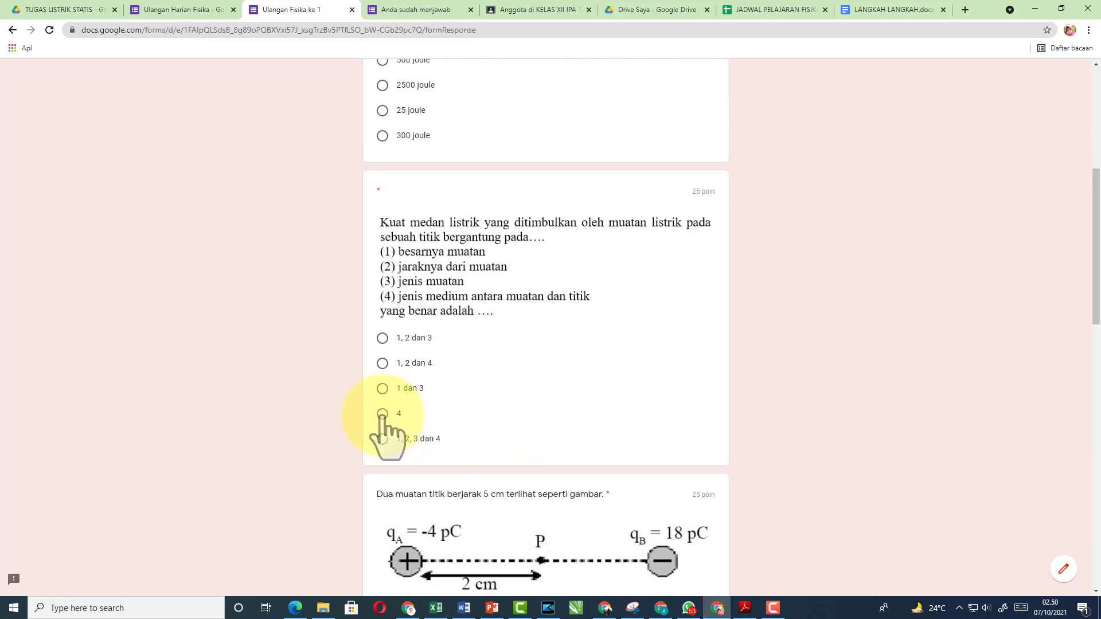
{"action": "left_click", "coordinate": [382, 413]}
{"action": "scroll", "coordinate": [505, 430], "scroll_direction": "down", "scroll_amount": 4}
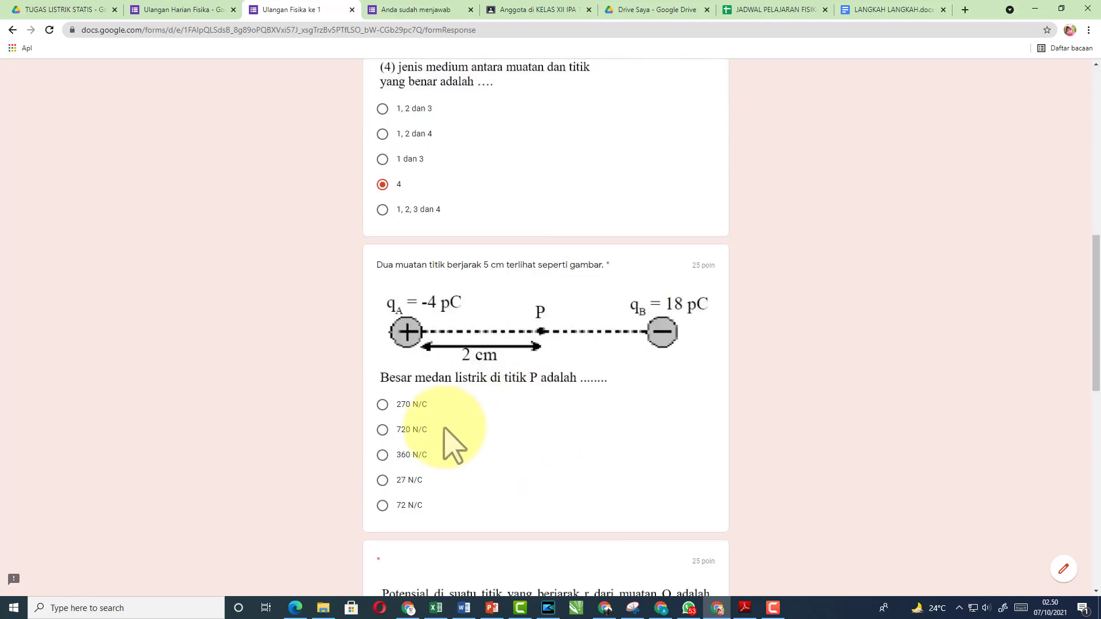
{"action": "left_click", "coordinate": [402, 431]}
{"action": "scroll", "coordinate": [544, 447], "scroll_direction": "down", "scroll_amount": 7}
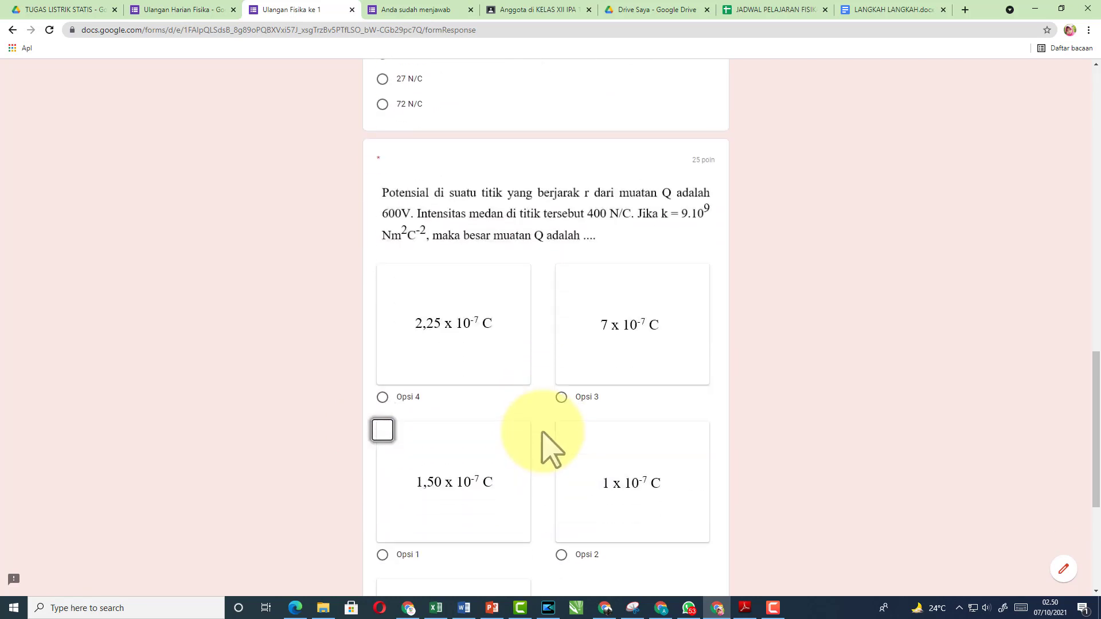
{"action": "left_click", "coordinate": [642, 464]}
{"action": "scroll", "coordinate": [631, 453], "scroll_direction": "down", "scroll_amount": 5}
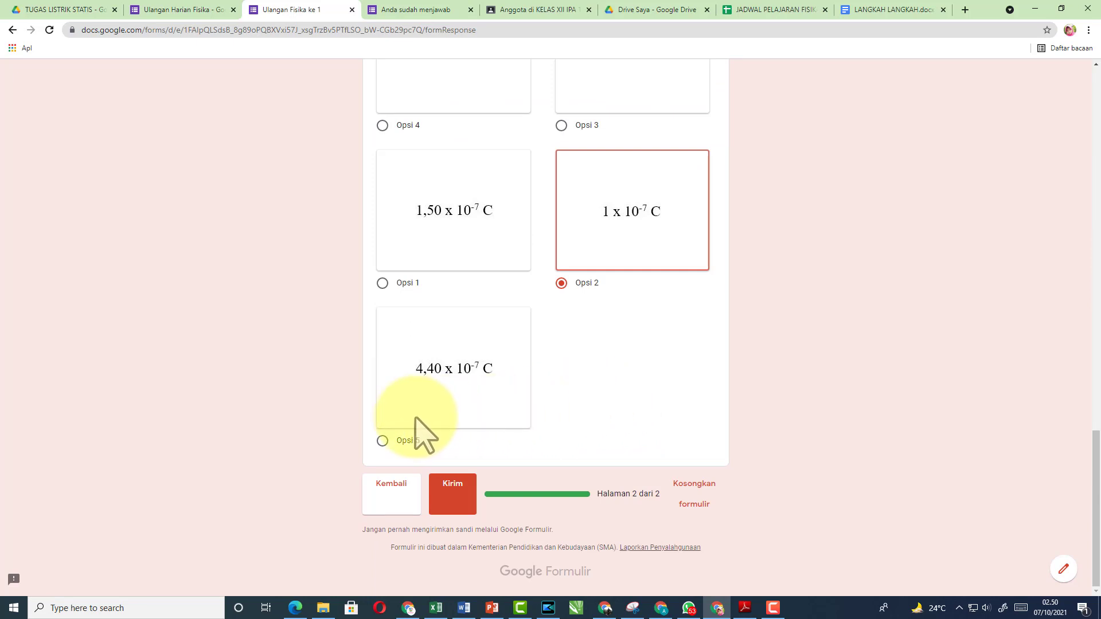
Recheck the first page, return to the questions and submit the response
{"action": "scroll", "coordinate": [573, 410], "scroll_direction": "up", "scroll_amount": 20}
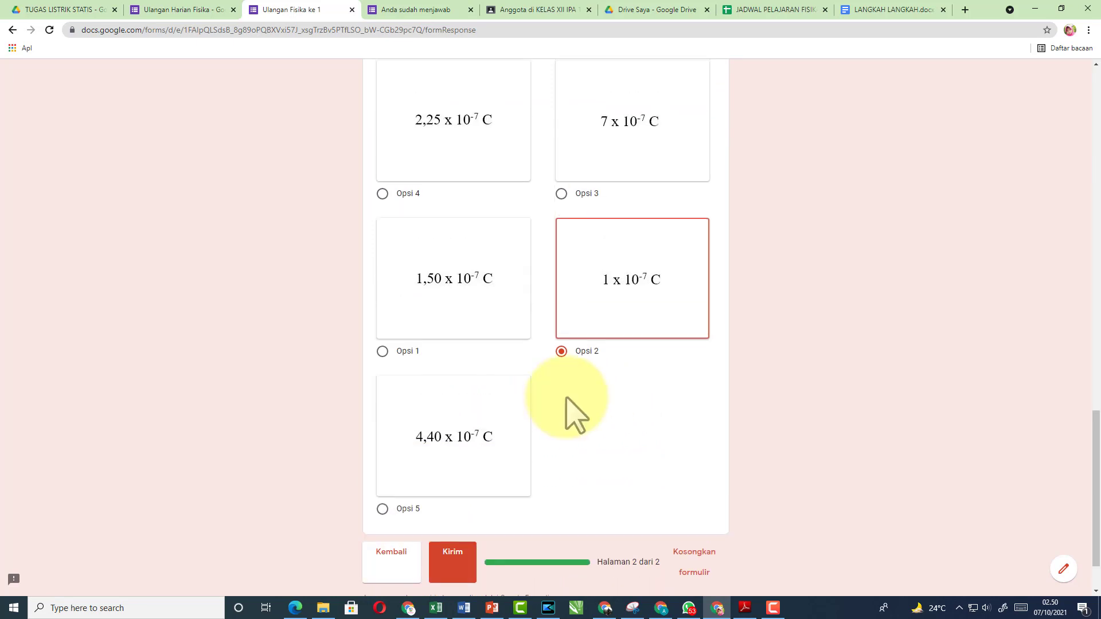
{"action": "scroll", "coordinate": [574, 410], "scroll_direction": "up", "scroll_amount": 4}
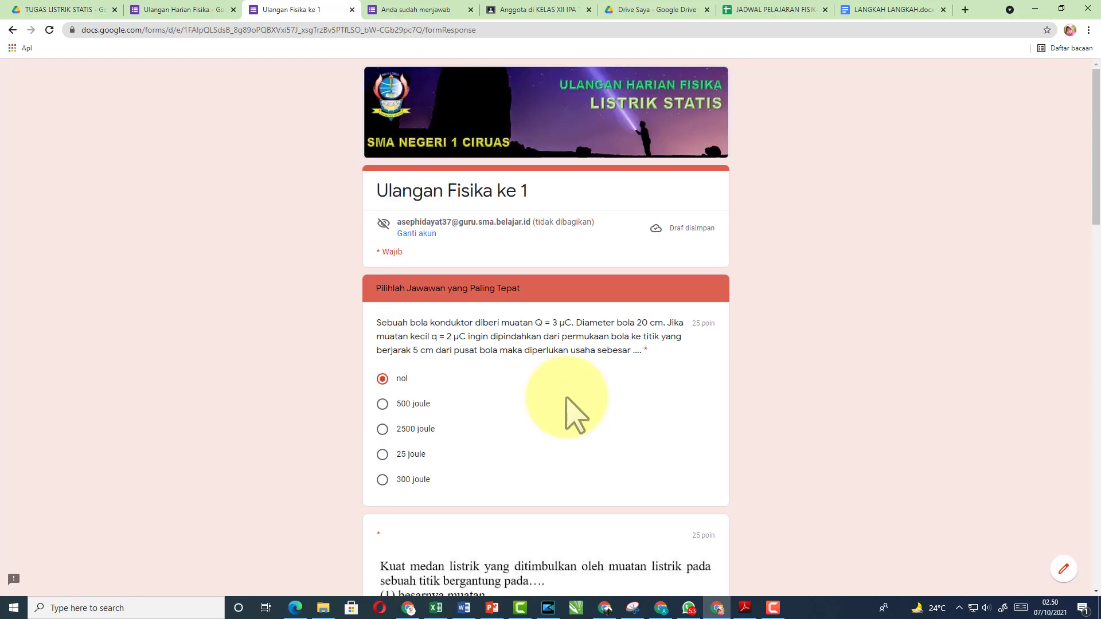
{"action": "scroll", "coordinate": [567, 402], "scroll_direction": "down", "scroll_amount": 20}
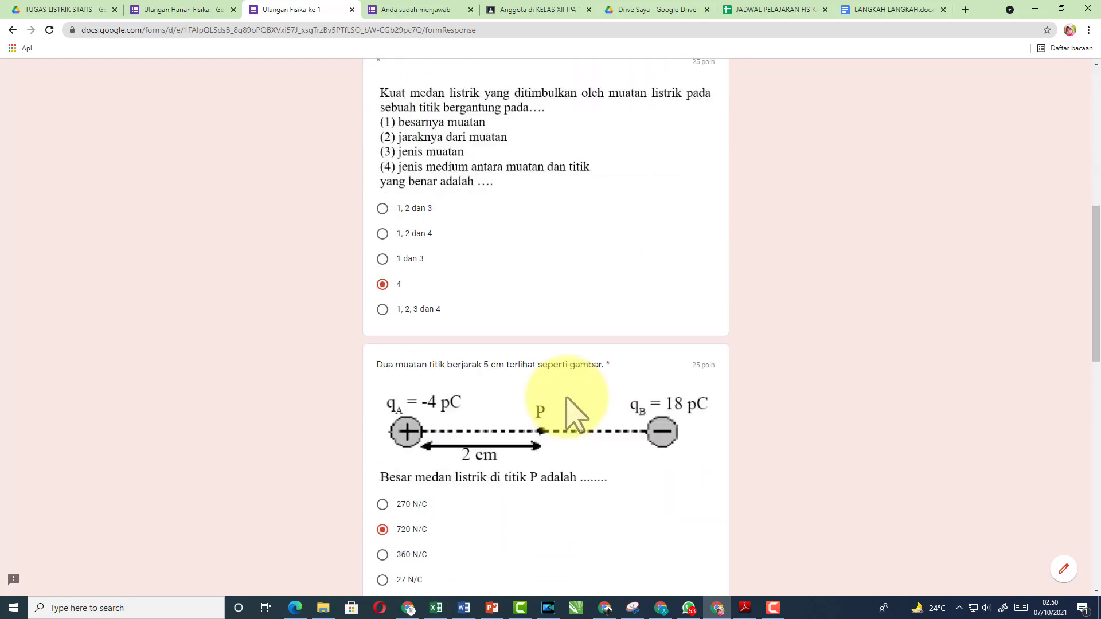
{"action": "left_click", "coordinate": [406, 500]}
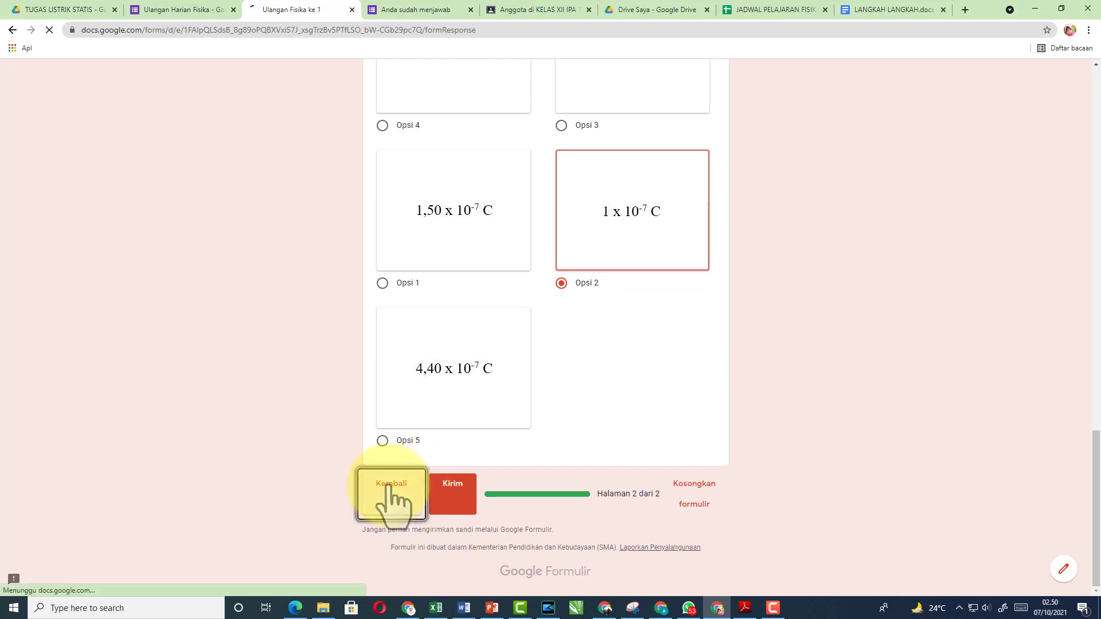
{"action": "scroll", "coordinate": [536, 347], "scroll_direction": "down", "scroll_amount": 10}
{"action": "scroll", "coordinate": [528, 334], "scroll_direction": "down", "scroll_amount": 3}
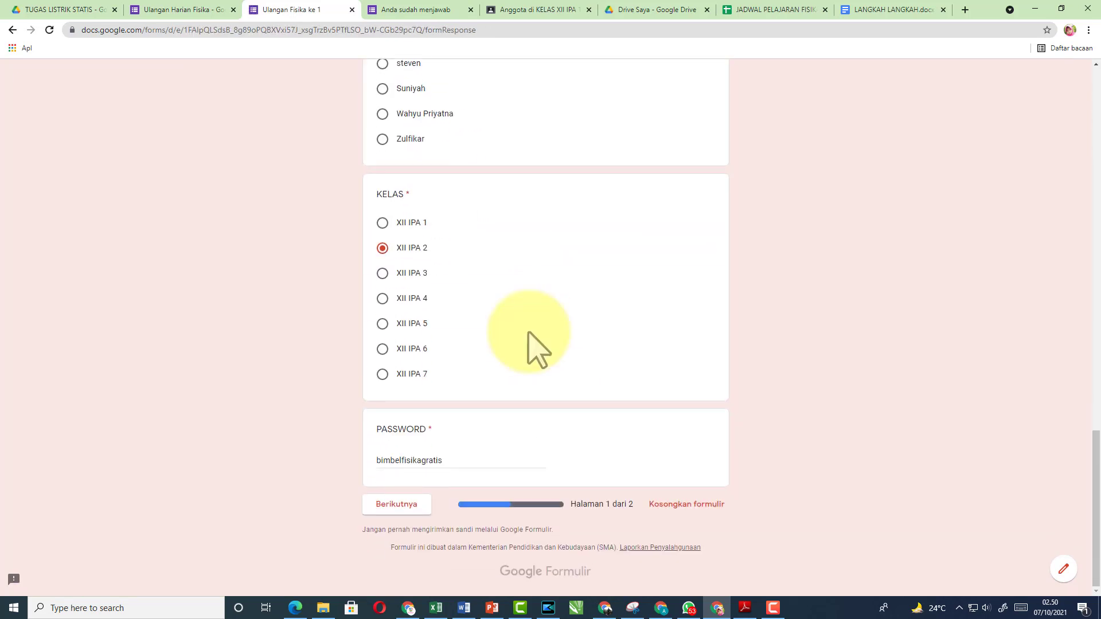
{"action": "left_click", "coordinate": [400, 506]}
{"action": "scroll", "coordinate": [564, 413], "scroll_direction": "down", "scroll_amount": 20}
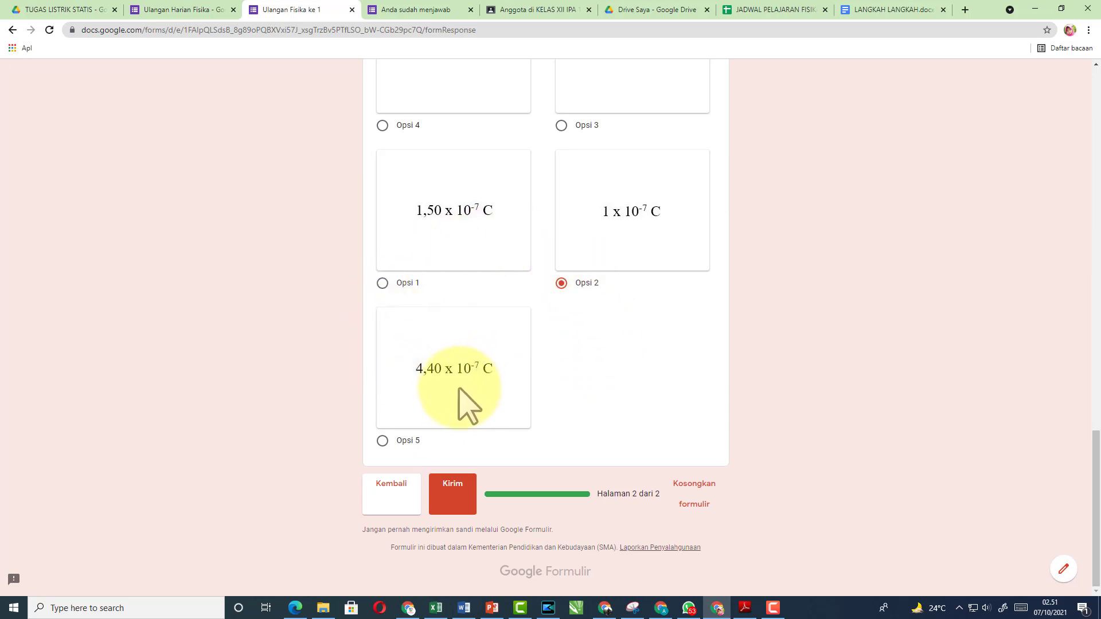
{"action": "left_click", "coordinate": [456, 492]}
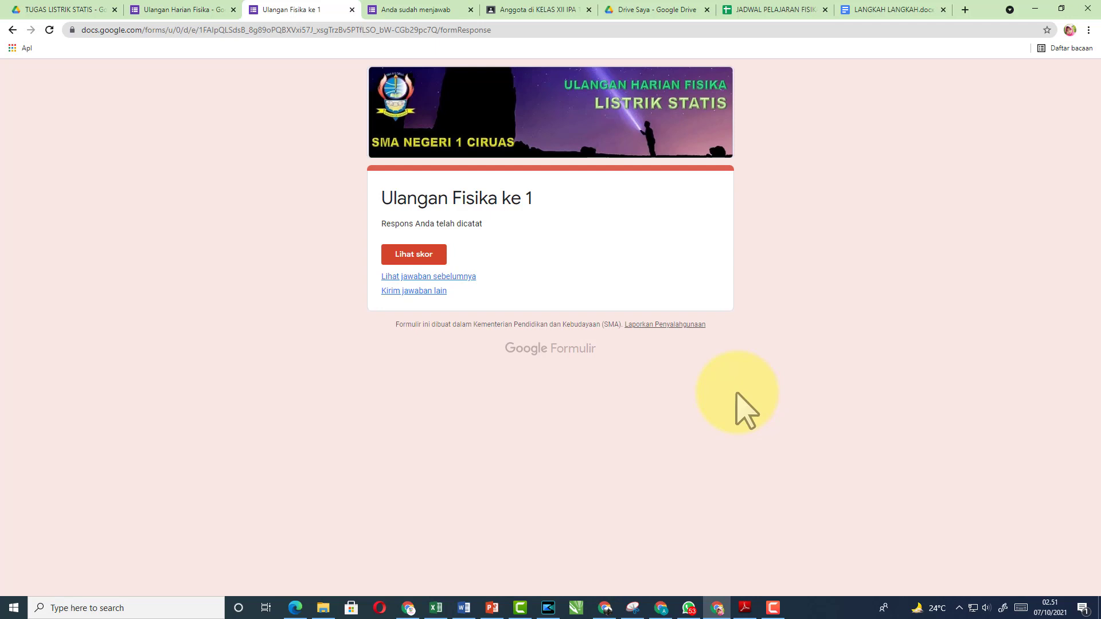
View the response's 75/100 score, then return to the quiz editor tab
{"action": "left_click", "coordinate": [412, 255]}
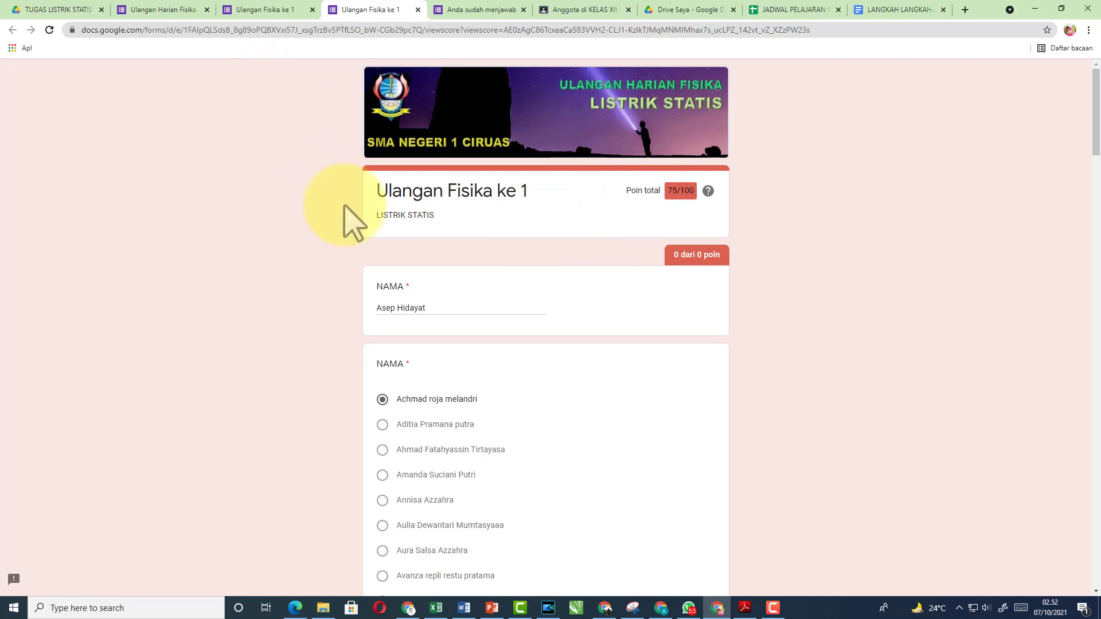
{"action": "left_click", "coordinate": [162, 12]}
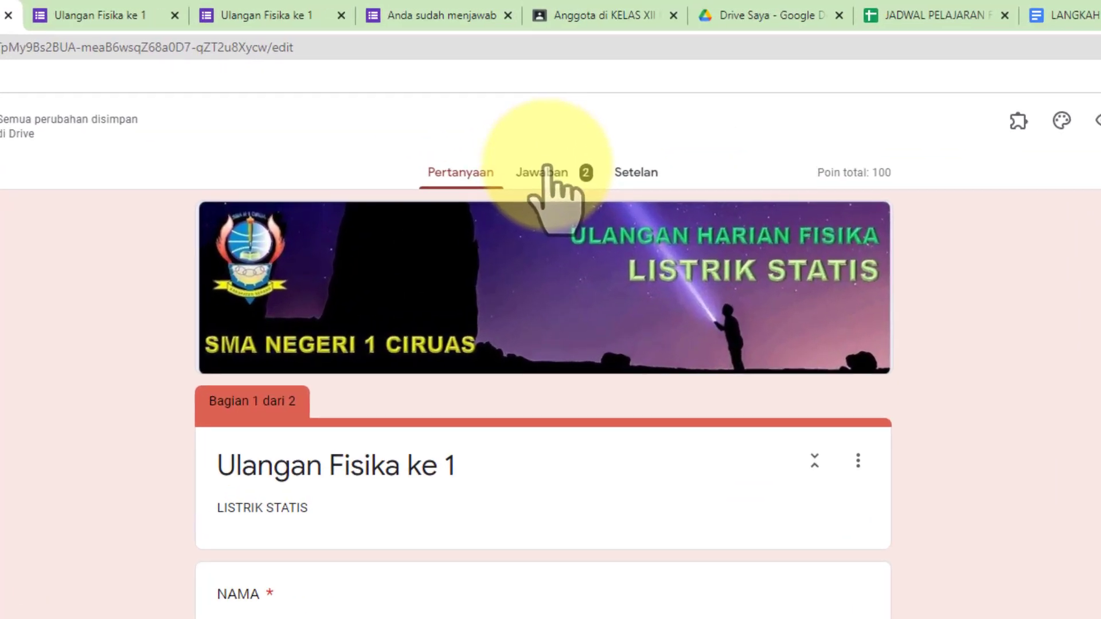
Switch off Menerima jawaban on the Jawaban tab
{"action": "left_click", "coordinate": [545, 169]}
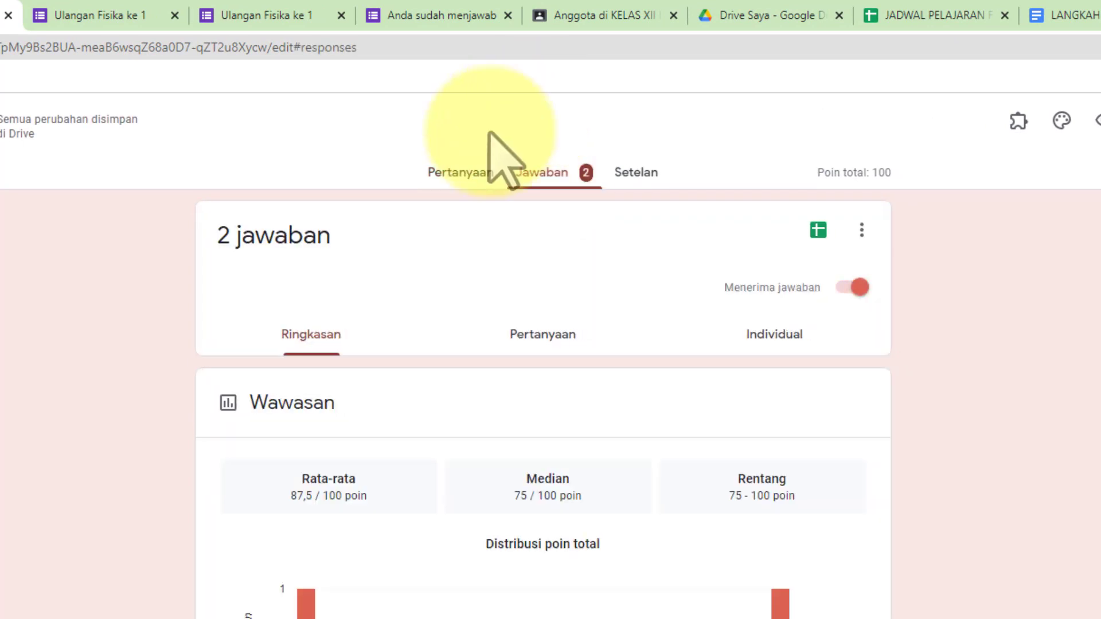
{"action": "left_click", "coordinate": [838, 289]}
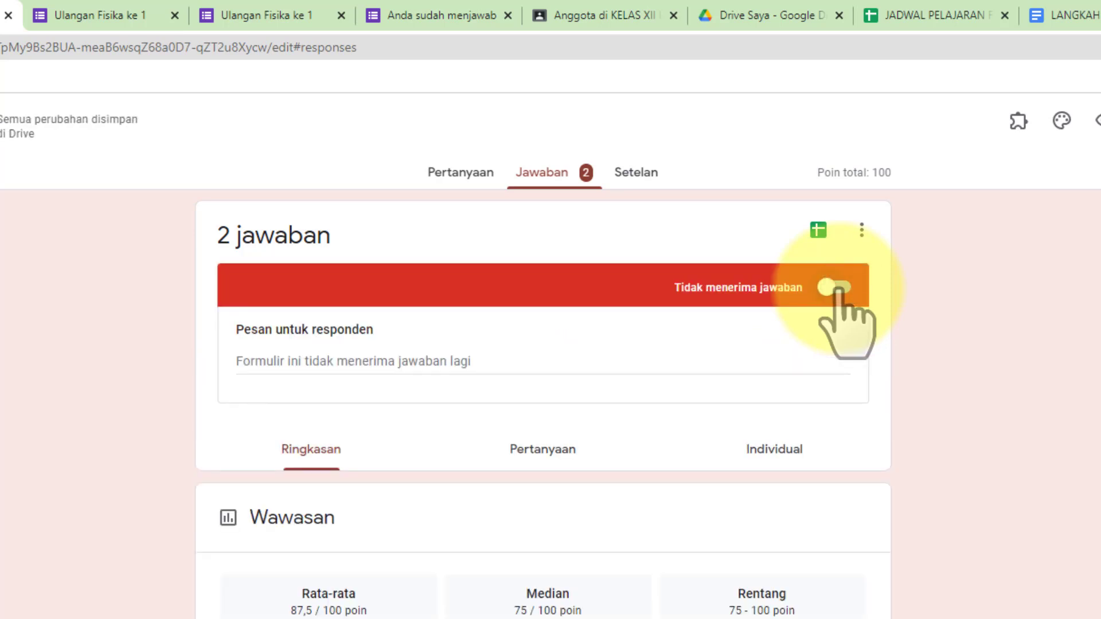